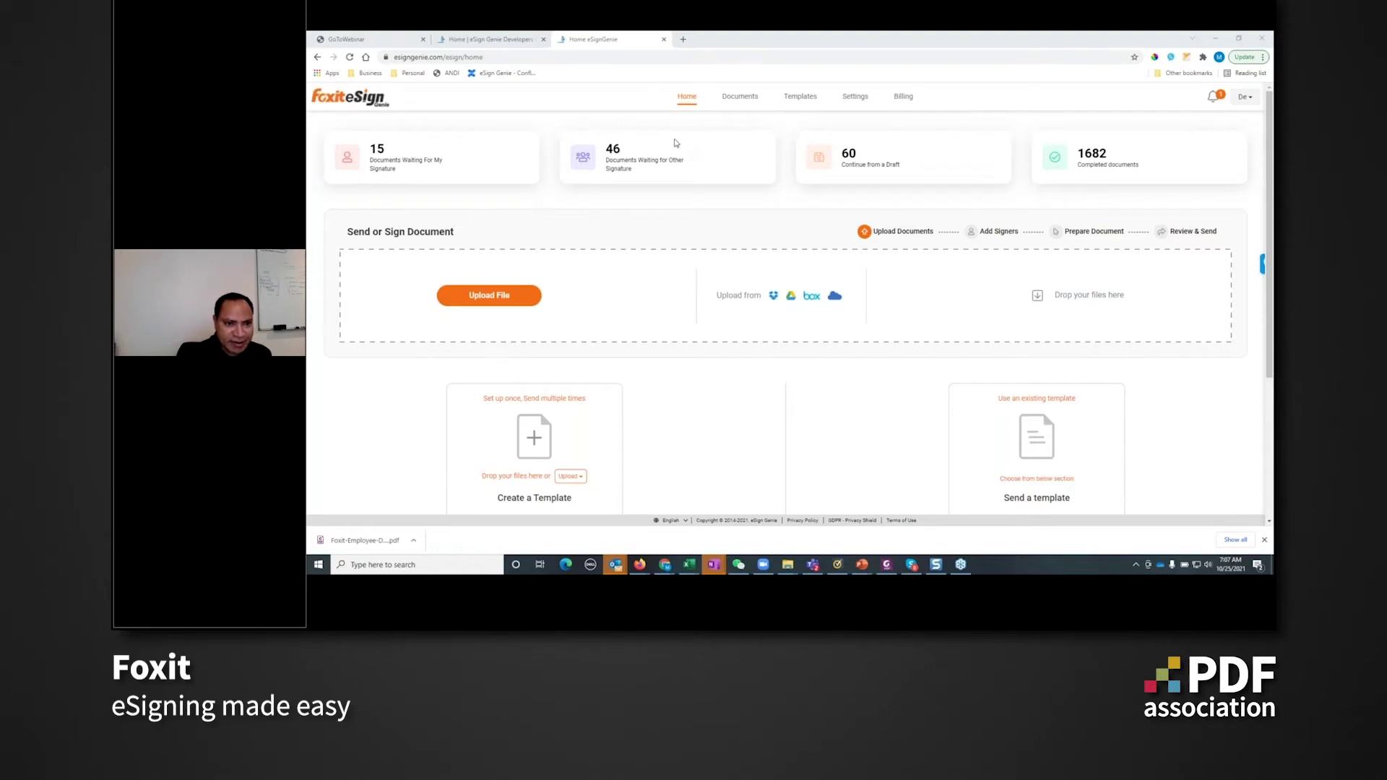
# Switch to the 'Home | eSign Genie Developers' Hub browser tab
pyautogui.click(510, 42)
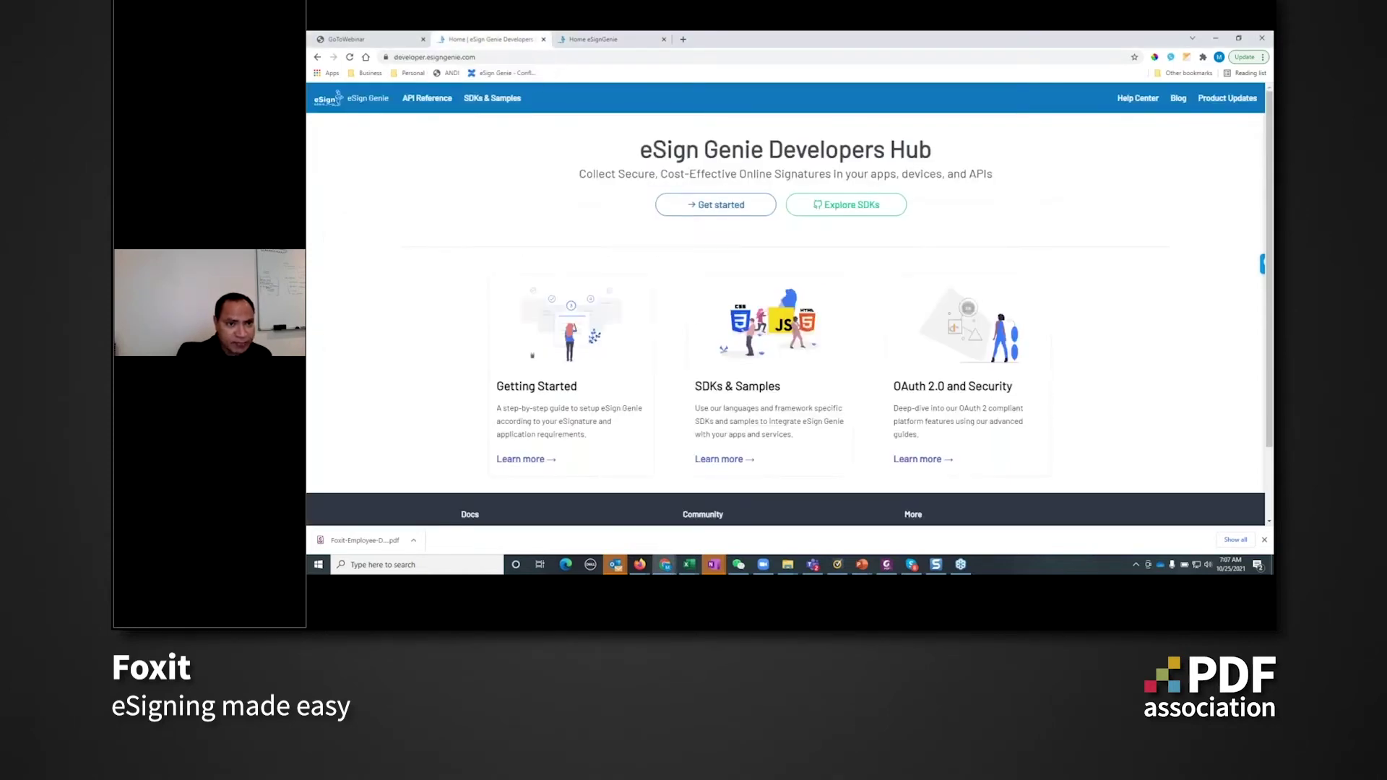
# Return to the 'Home eSignGenie' dashboard tab with the Send or Sign Document panel
pyautogui.click(593, 39)
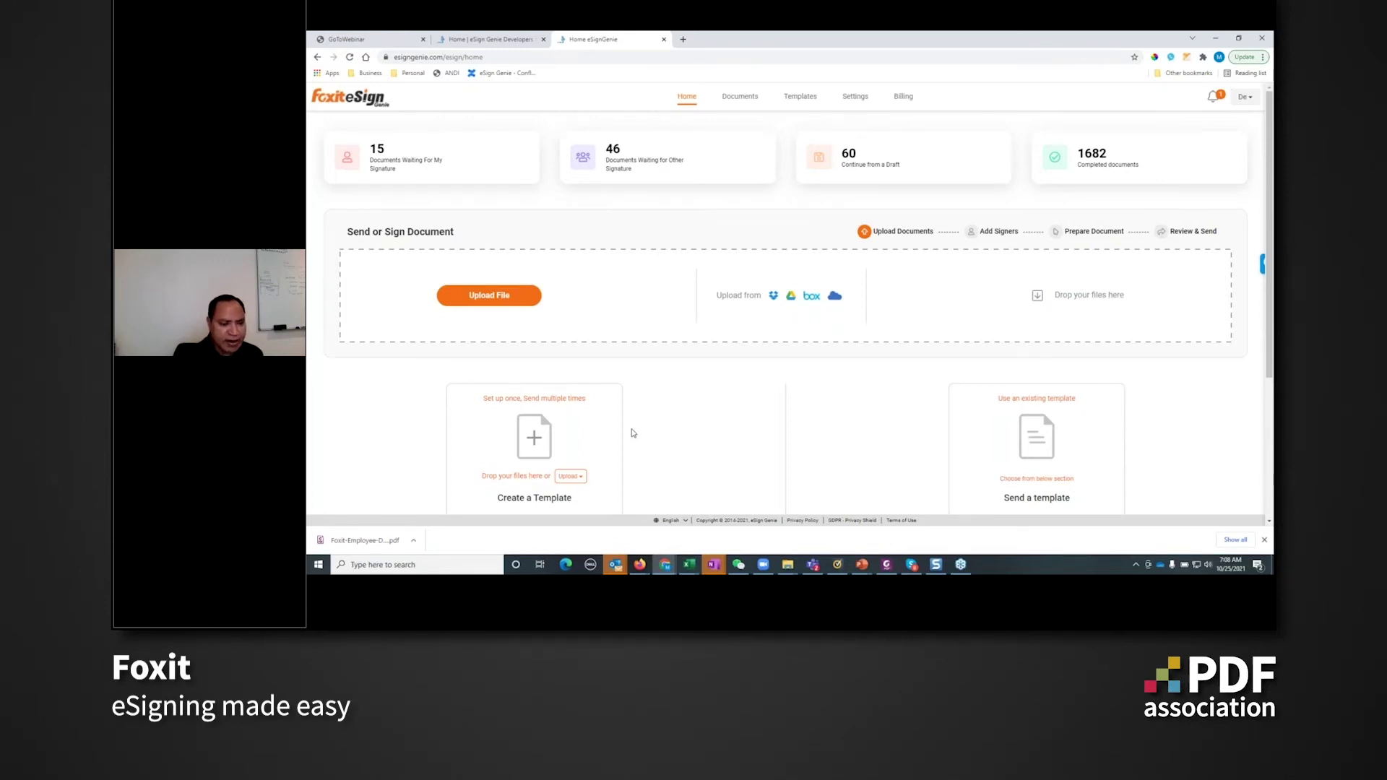
pyautogui.scroll(-2, 654, 428)
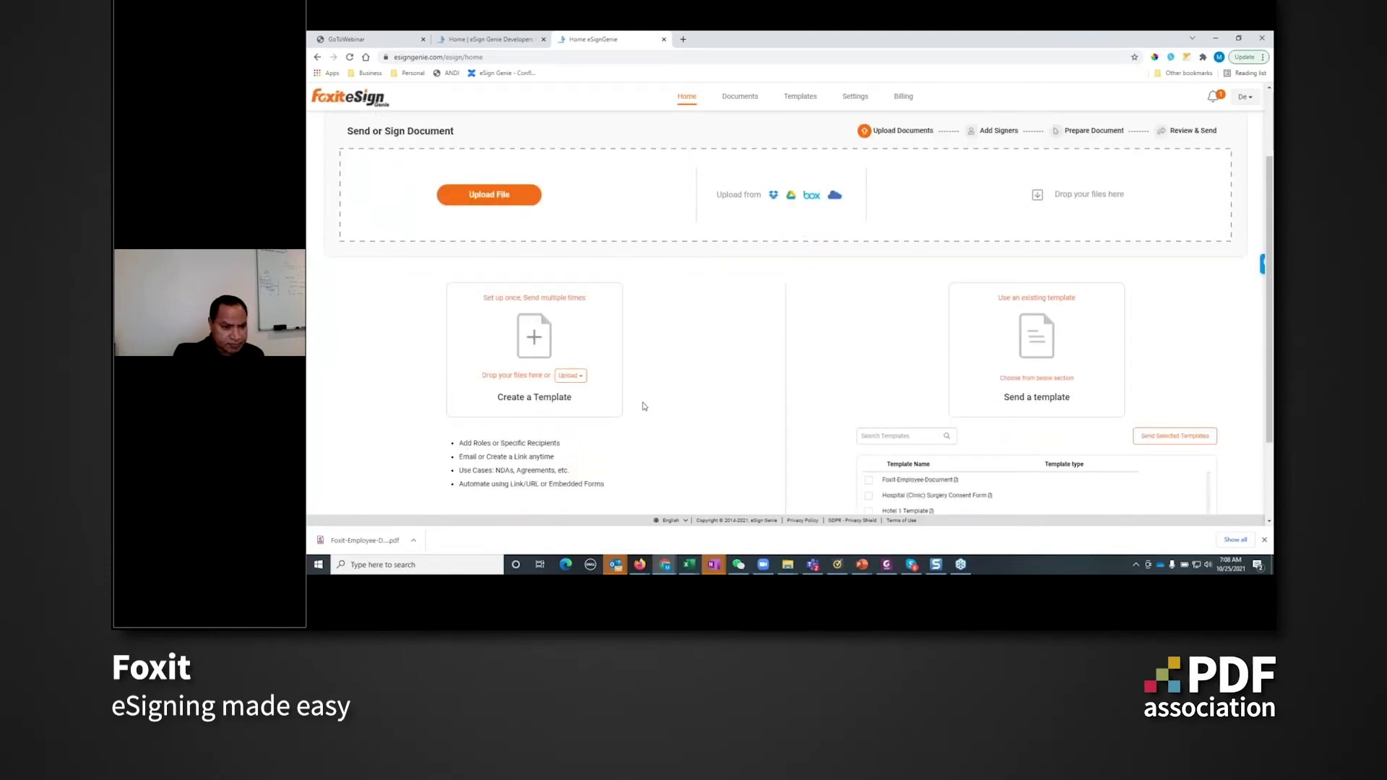
pyautogui.scroll(1, 655, 374)
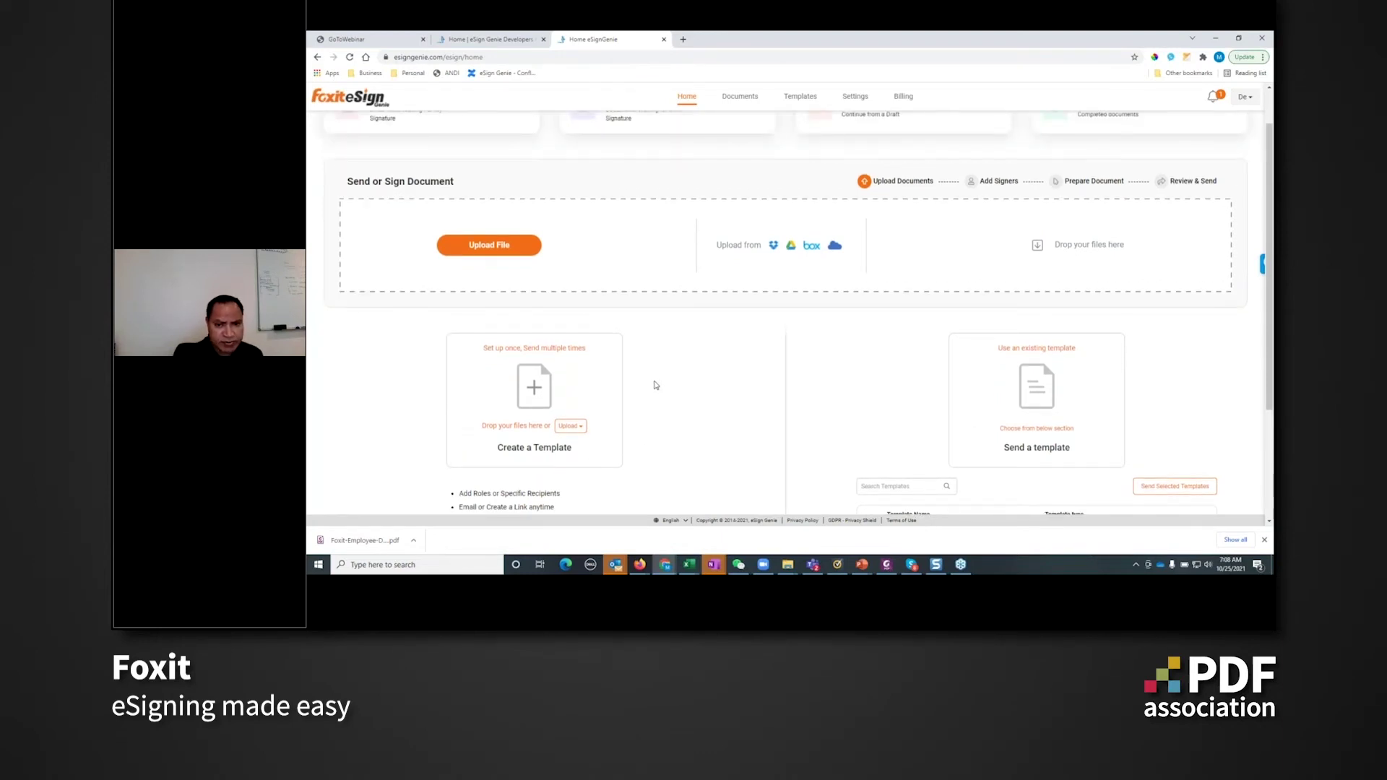
pyautogui.scroll(1, 656, 385)
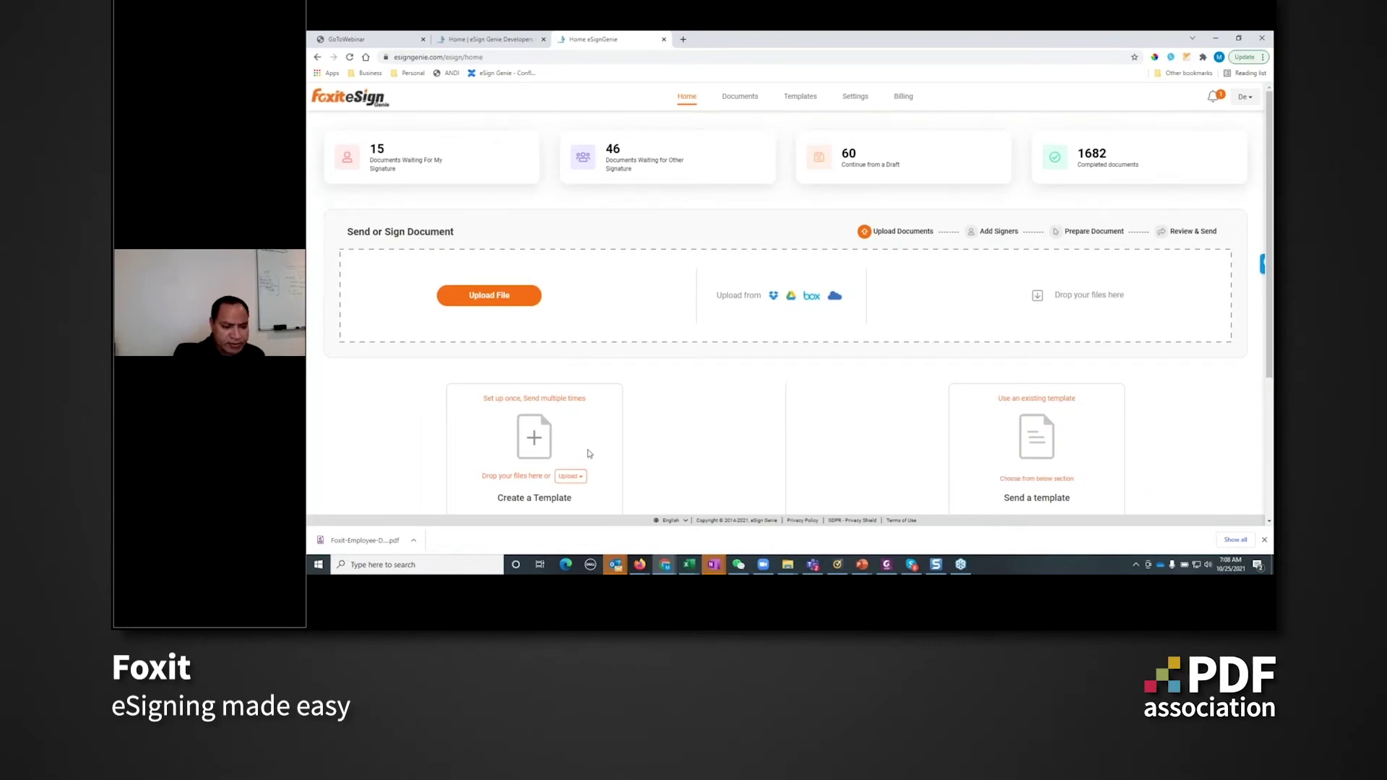
pyautogui.scroll(-1, 589, 454)
pyautogui.scroll(-1, 589, 454)
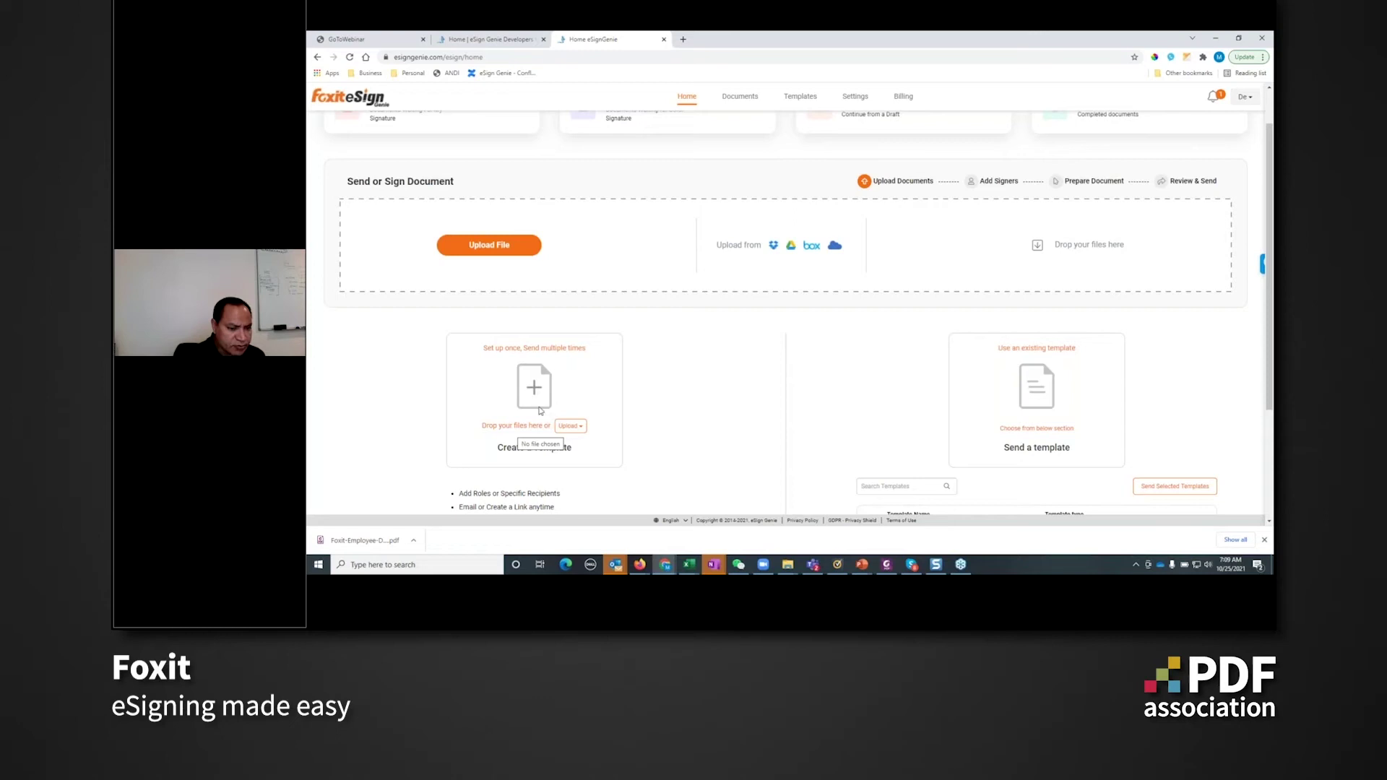
pyautogui.click(540, 399)
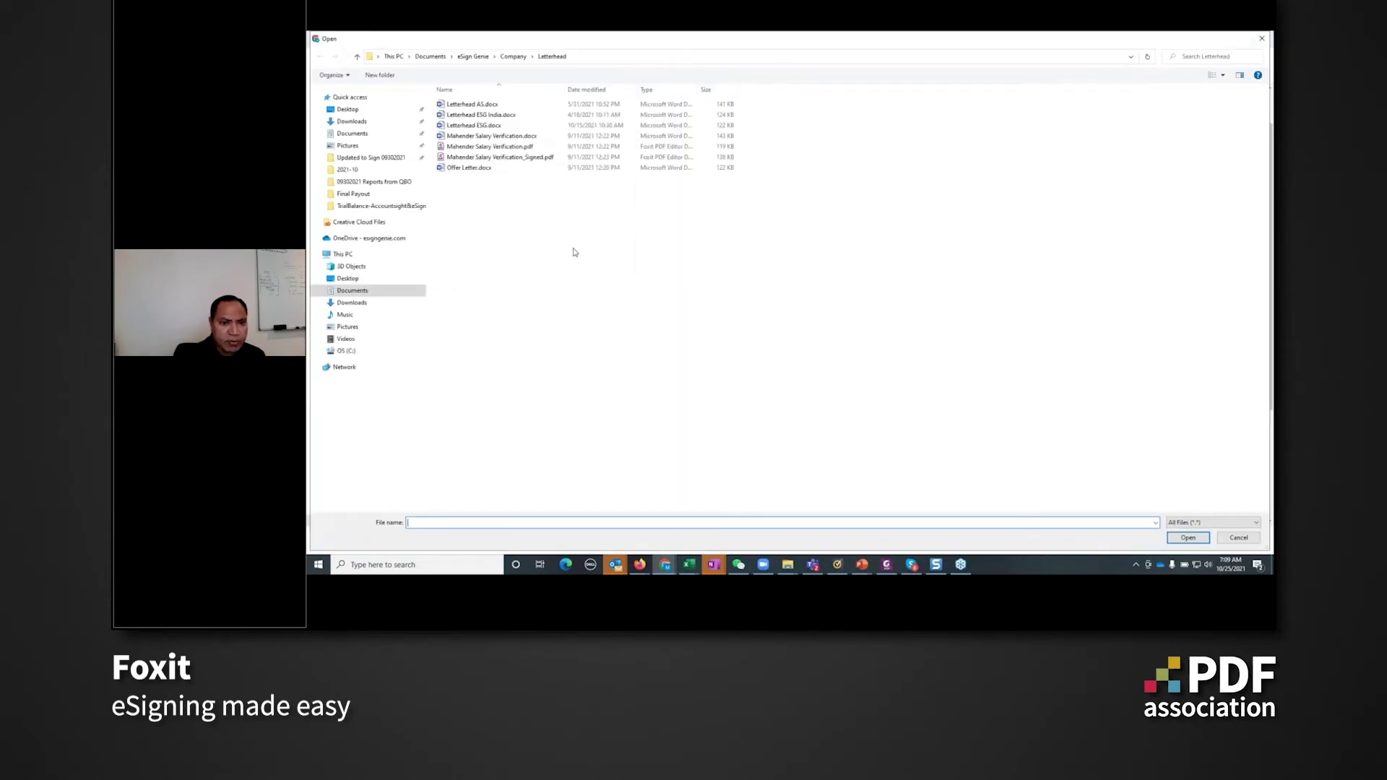
# Load Foxit-Employee-Document.pdf from the Desktop as a new template
pyautogui.click(348, 110)
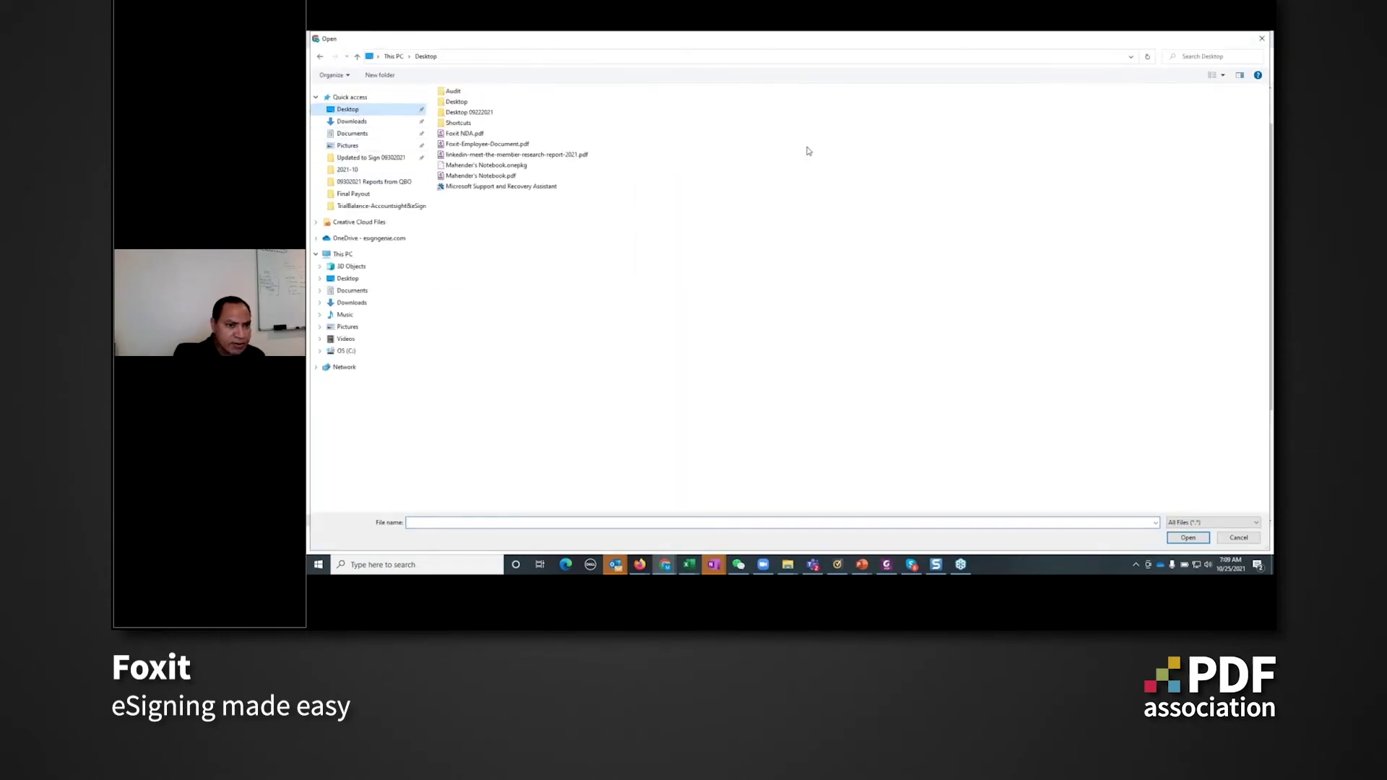
pyautogui.click(477, 145)
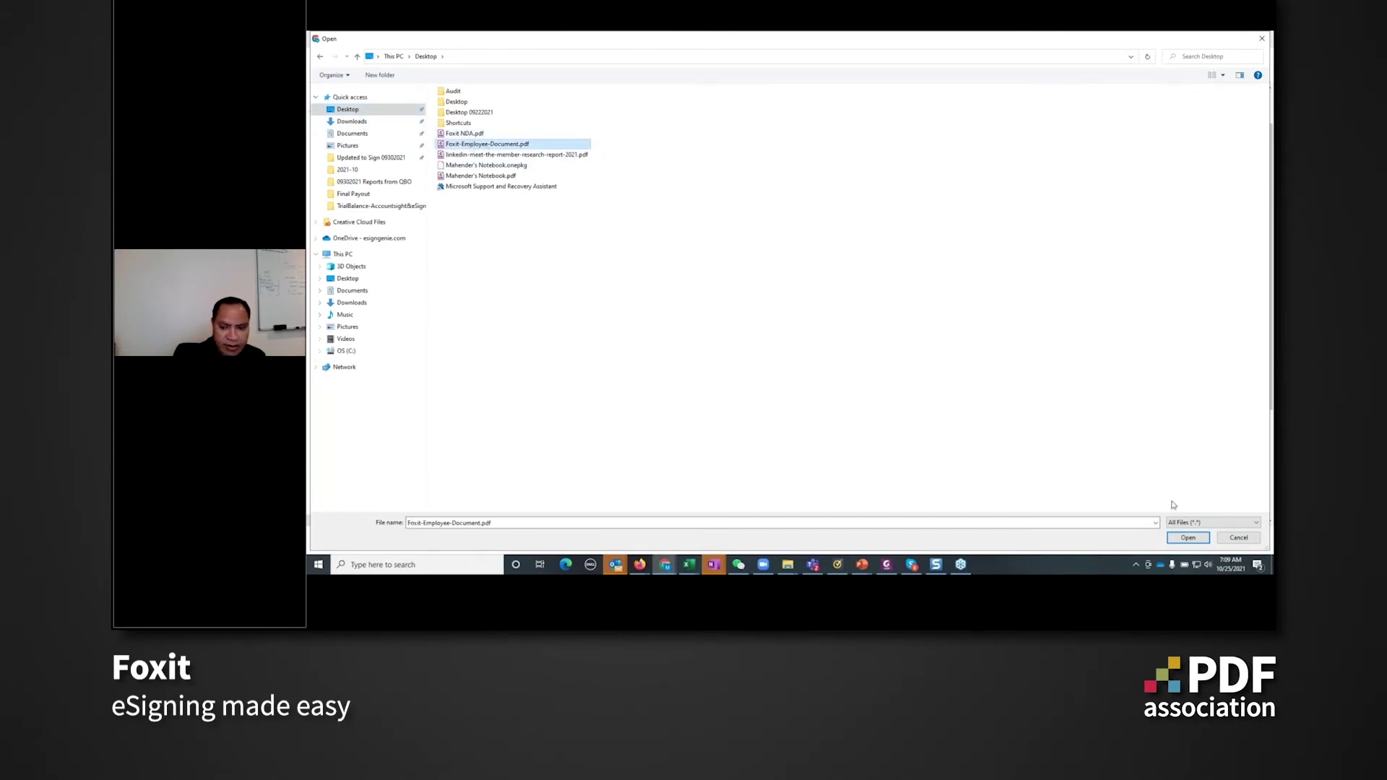
pyautogui.click(1188, 537)
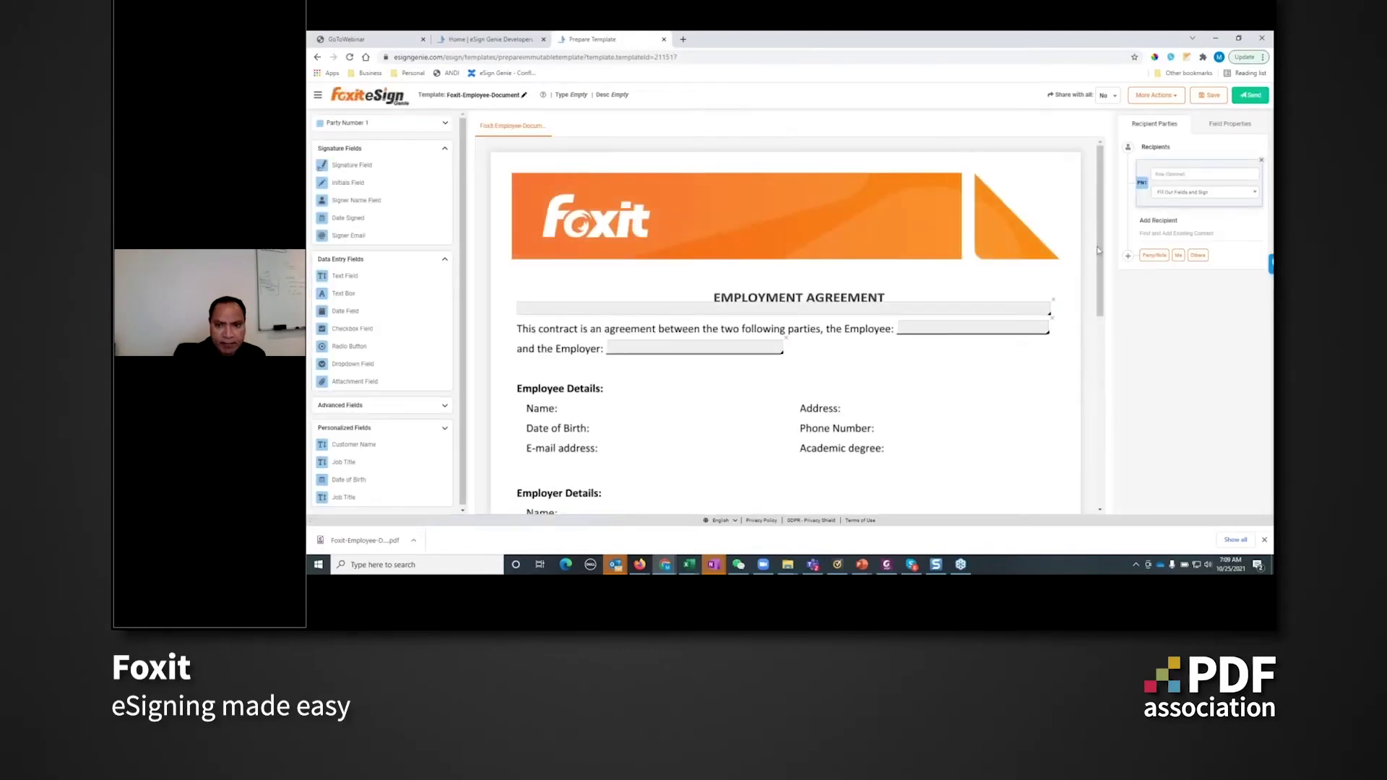
# Assign the title, Employee and Employer text fields to Party Number 1
pyautogui.moveTo(1100, 270)
pyautogui.mouseDown()
pyautogui.moveTo(1095, 429)
pyautogui.moveTo(1109, 284)
pyautogui.mouseUp()
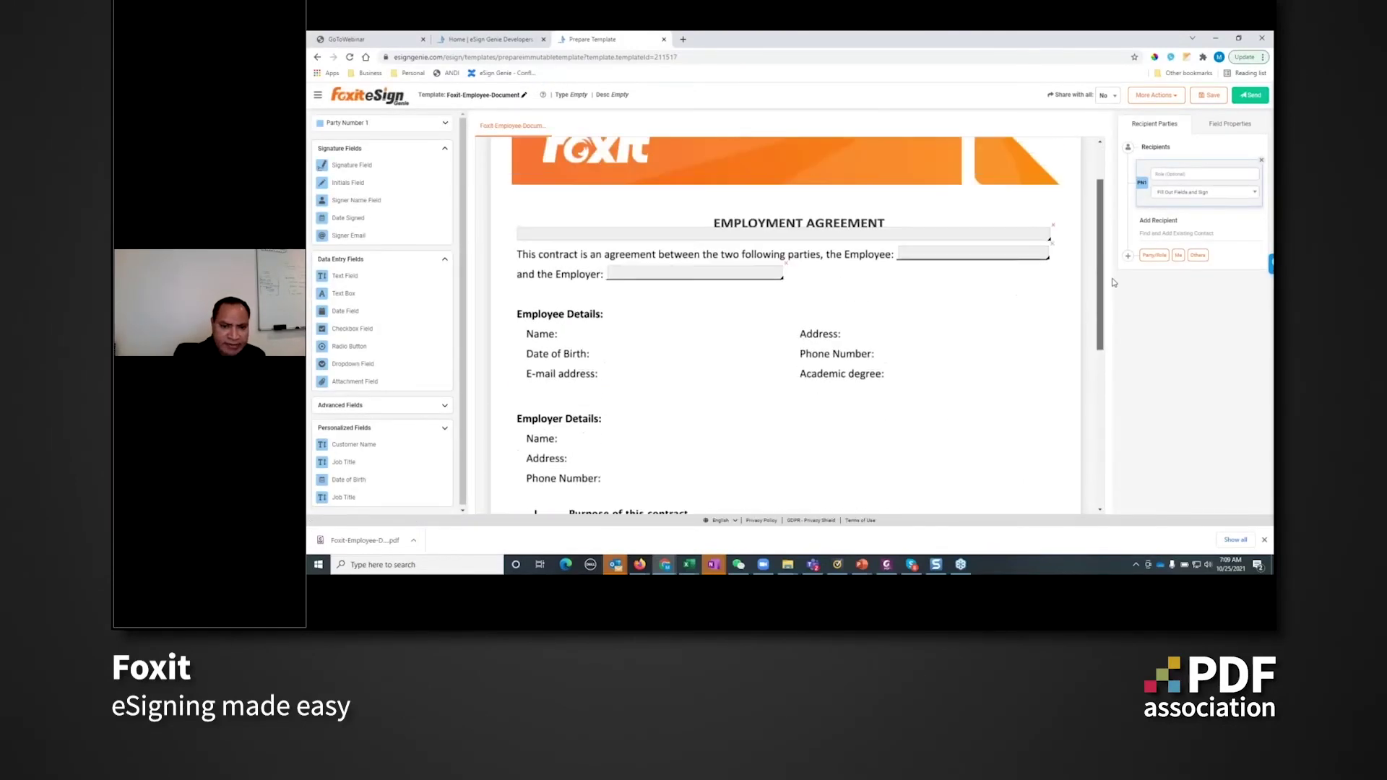
pyautogui.click(676, 239)
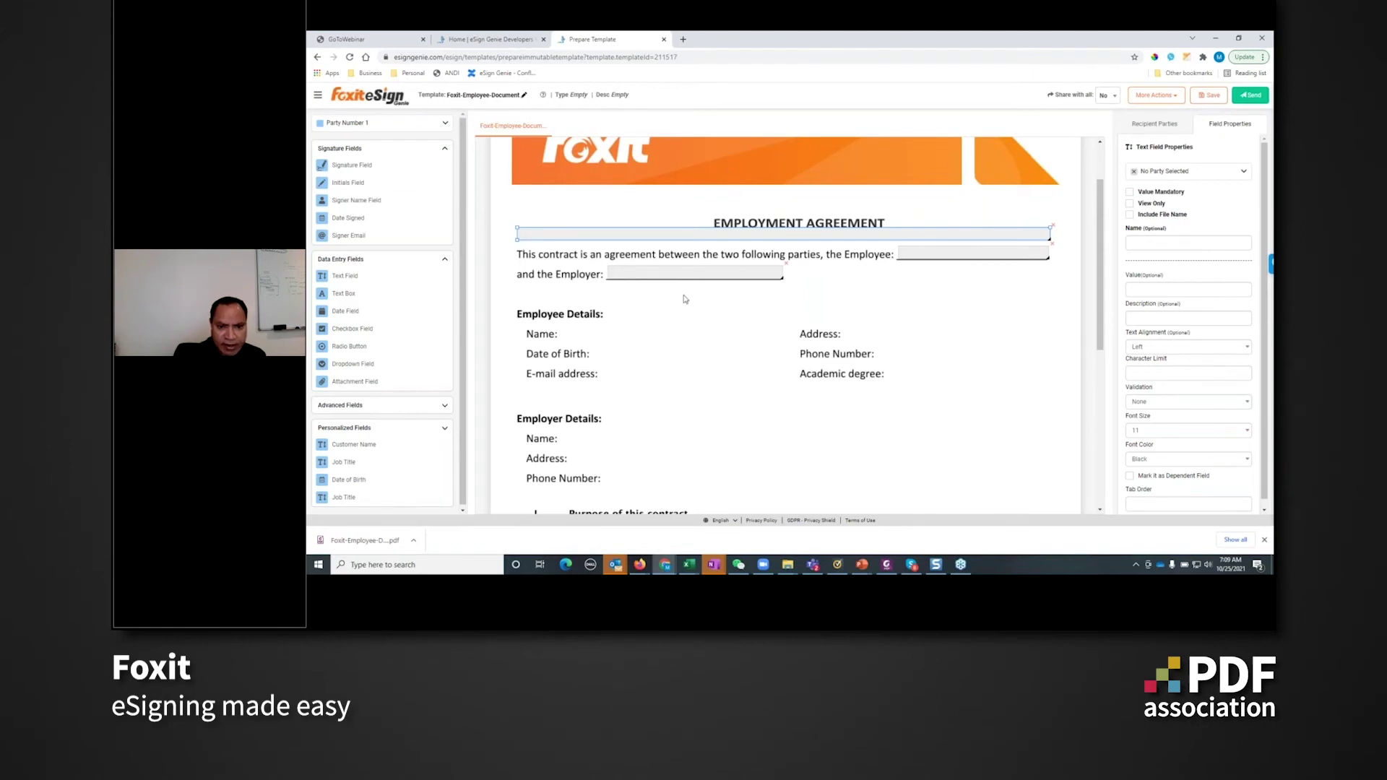
pyautogui.click(875, 273)
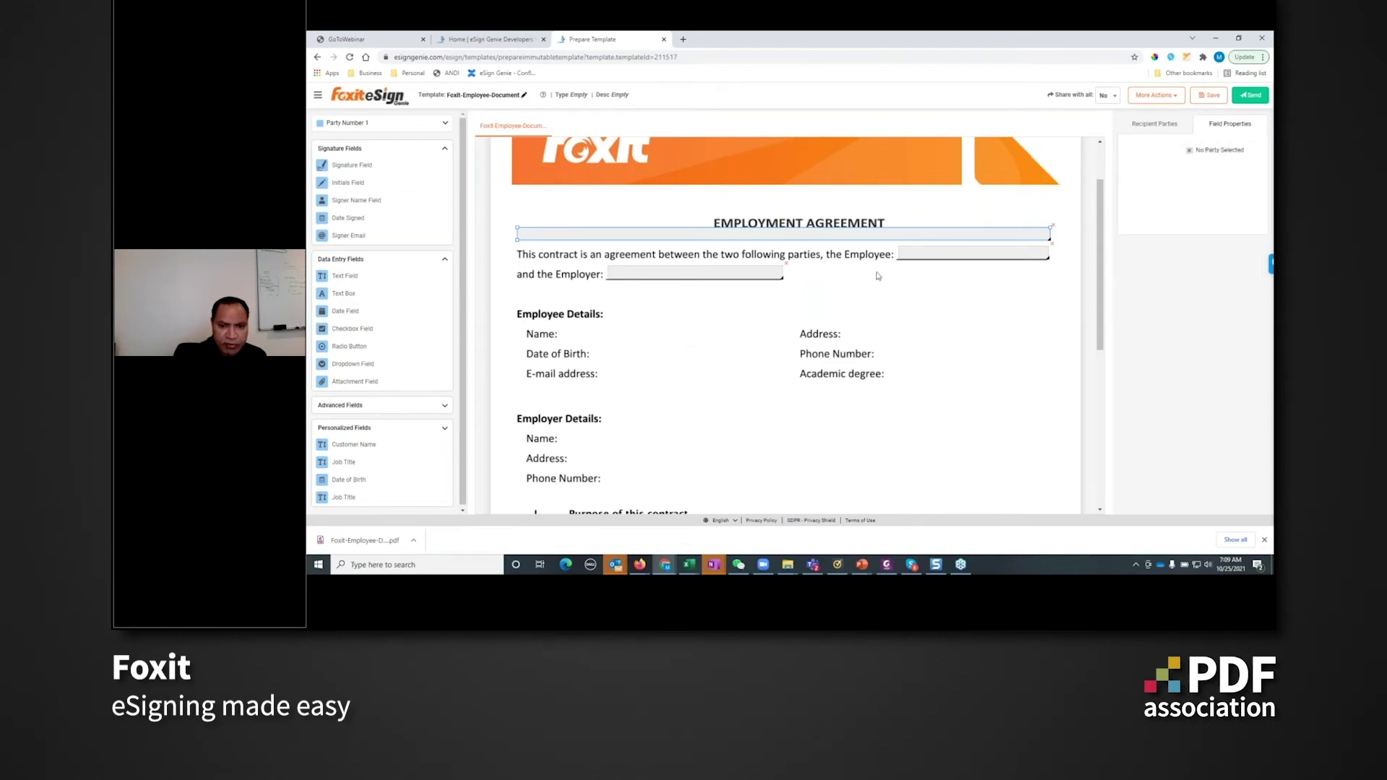
pyautogui.click(1167, 151)
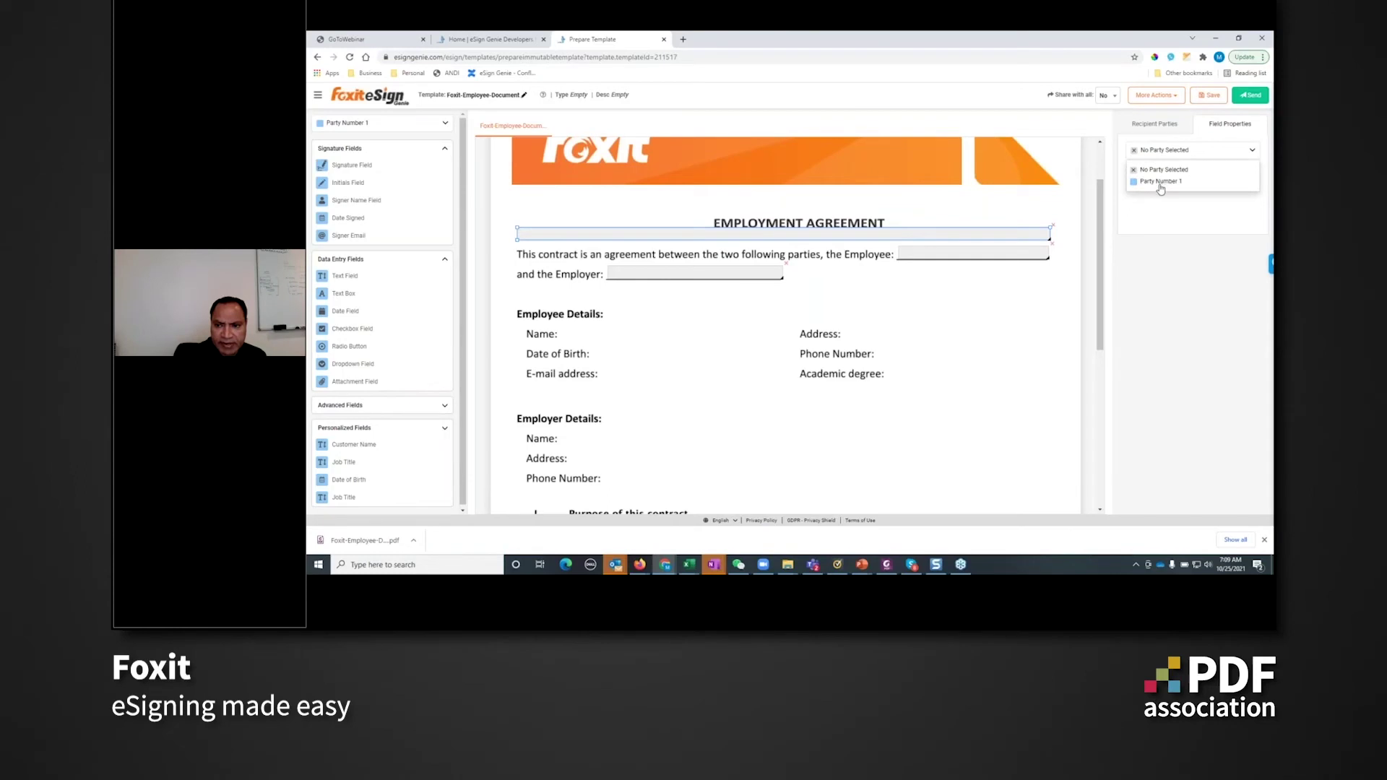
pyautogui.click(1164, 186)
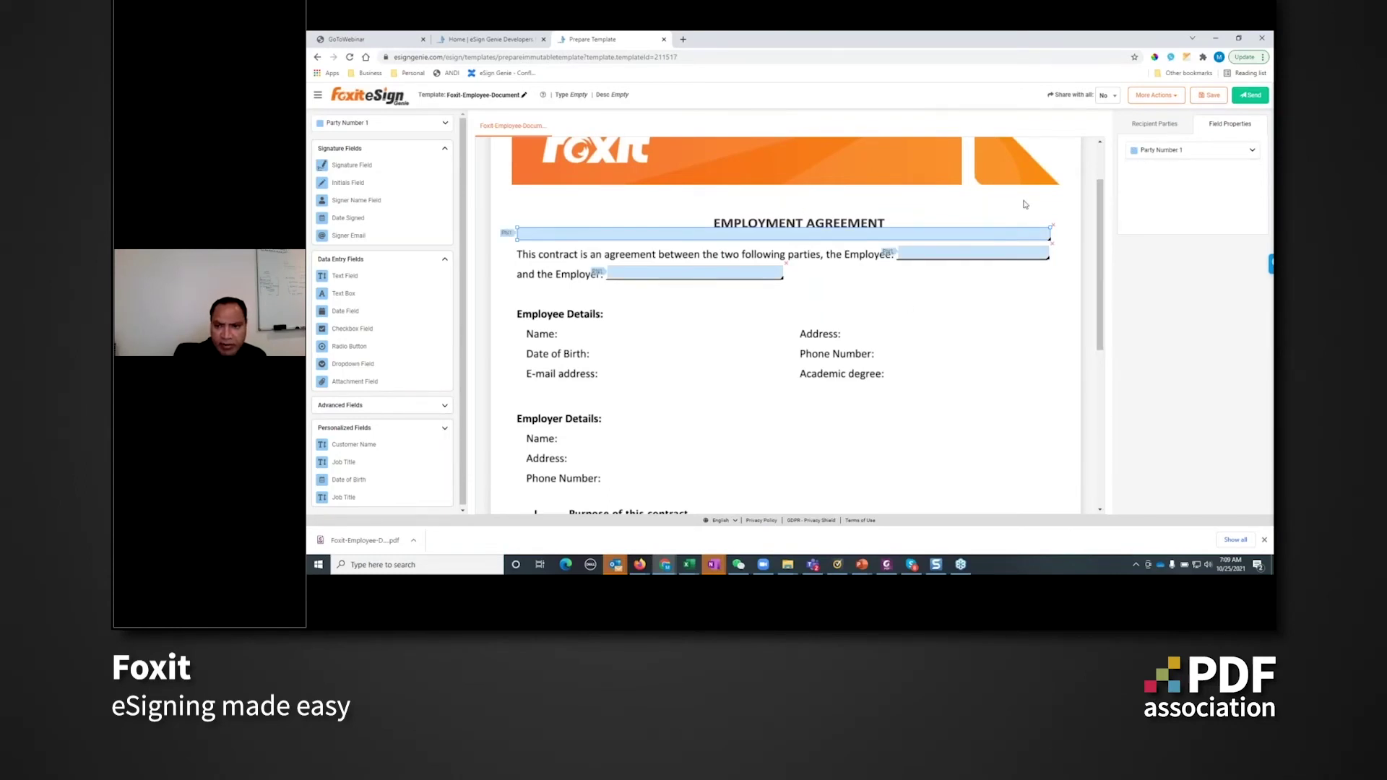
pyautogui.click(1154, 124)
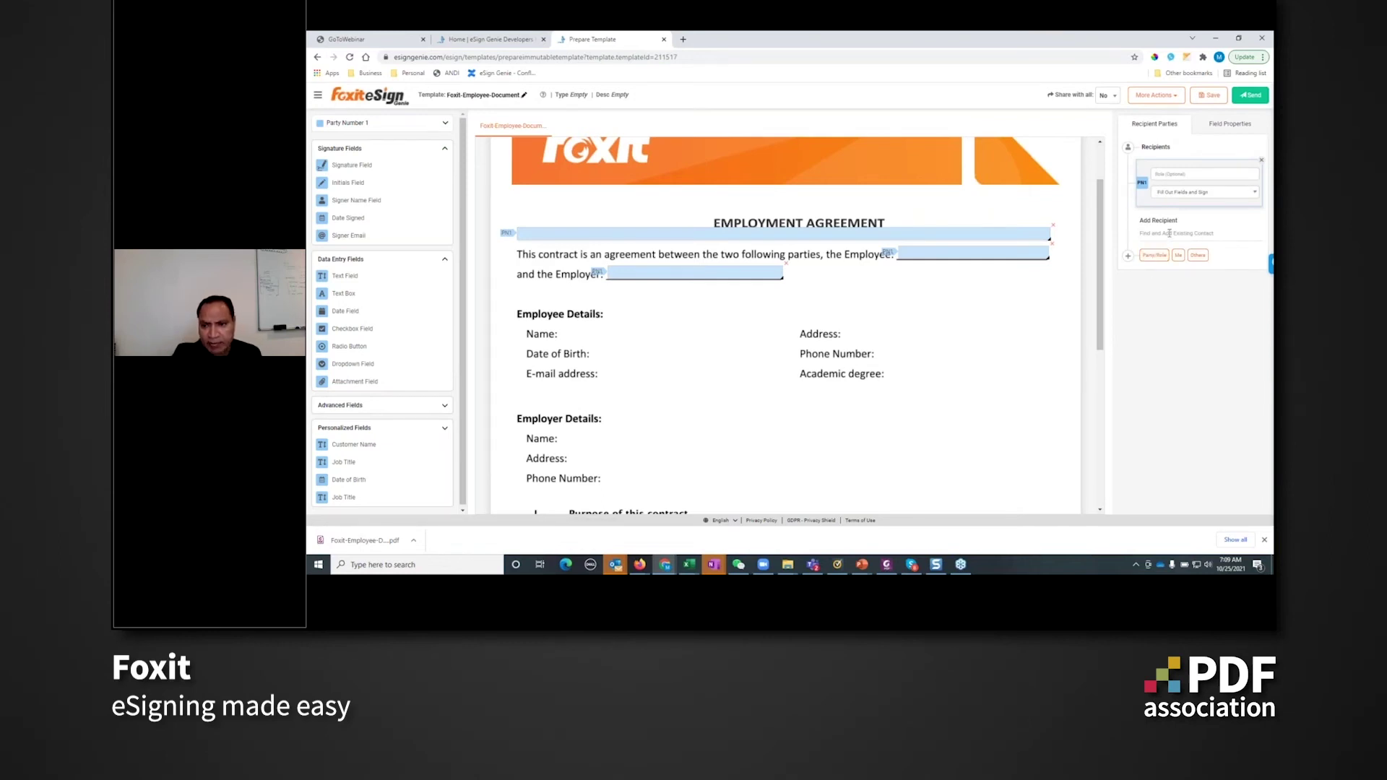
# Set the first recipient party's role to Employee
pyautogui.click(1168, 173)
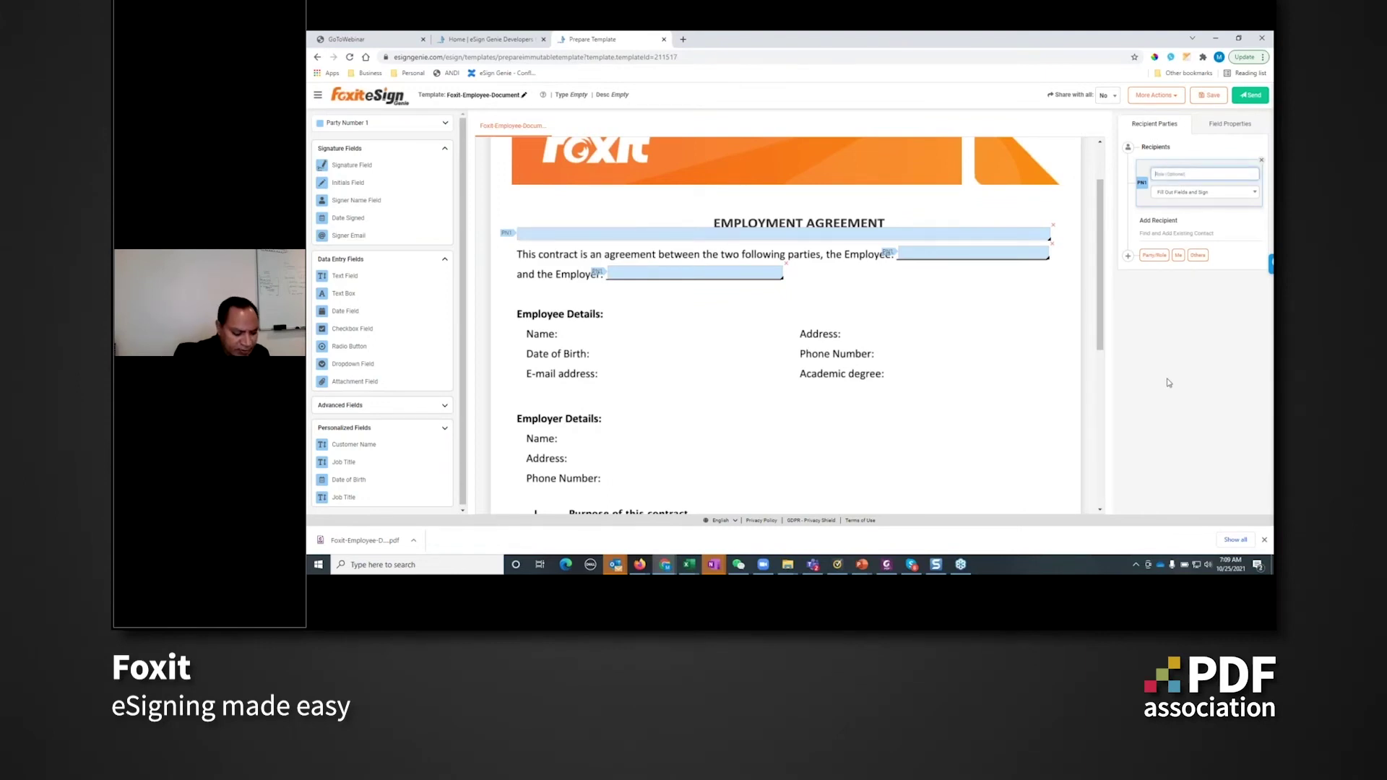
pyautogui.write('Empl')
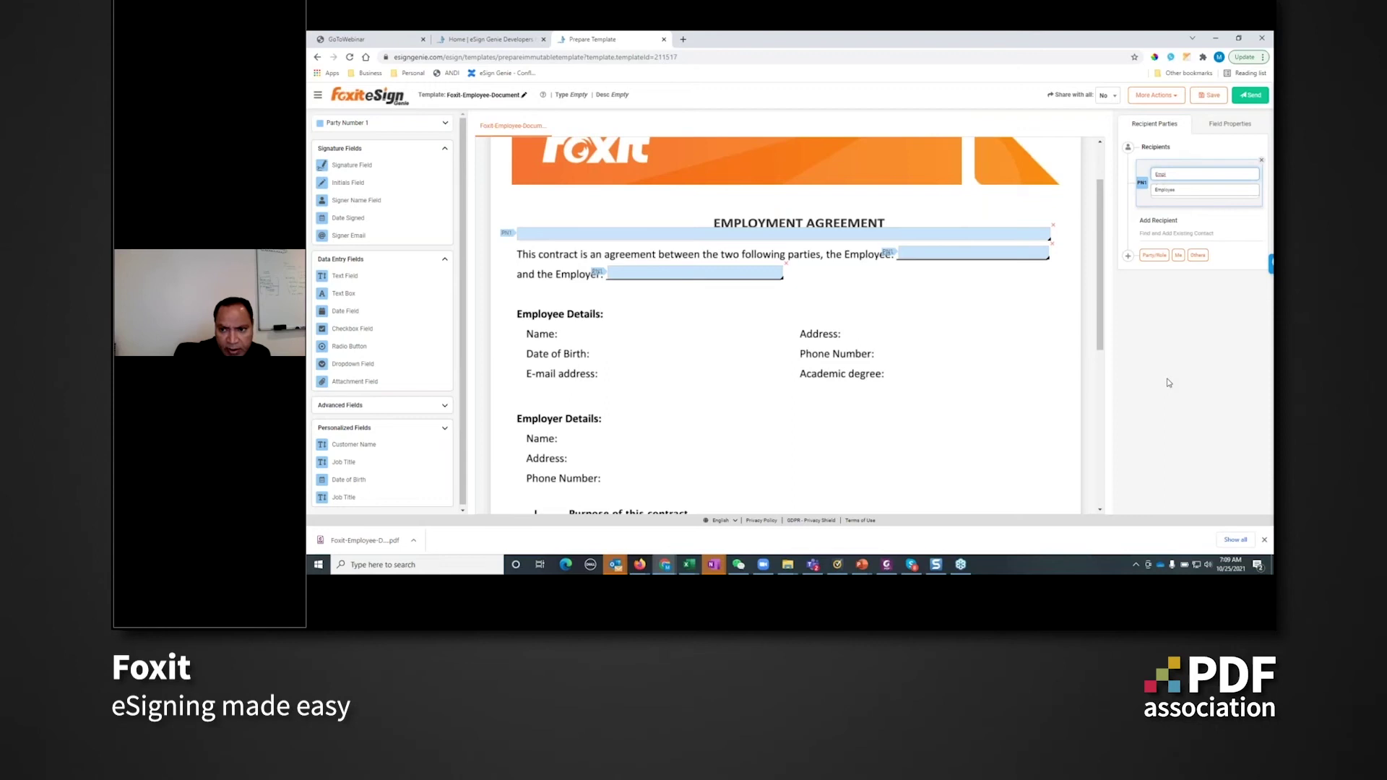
pyautogui.click(1176, 190)
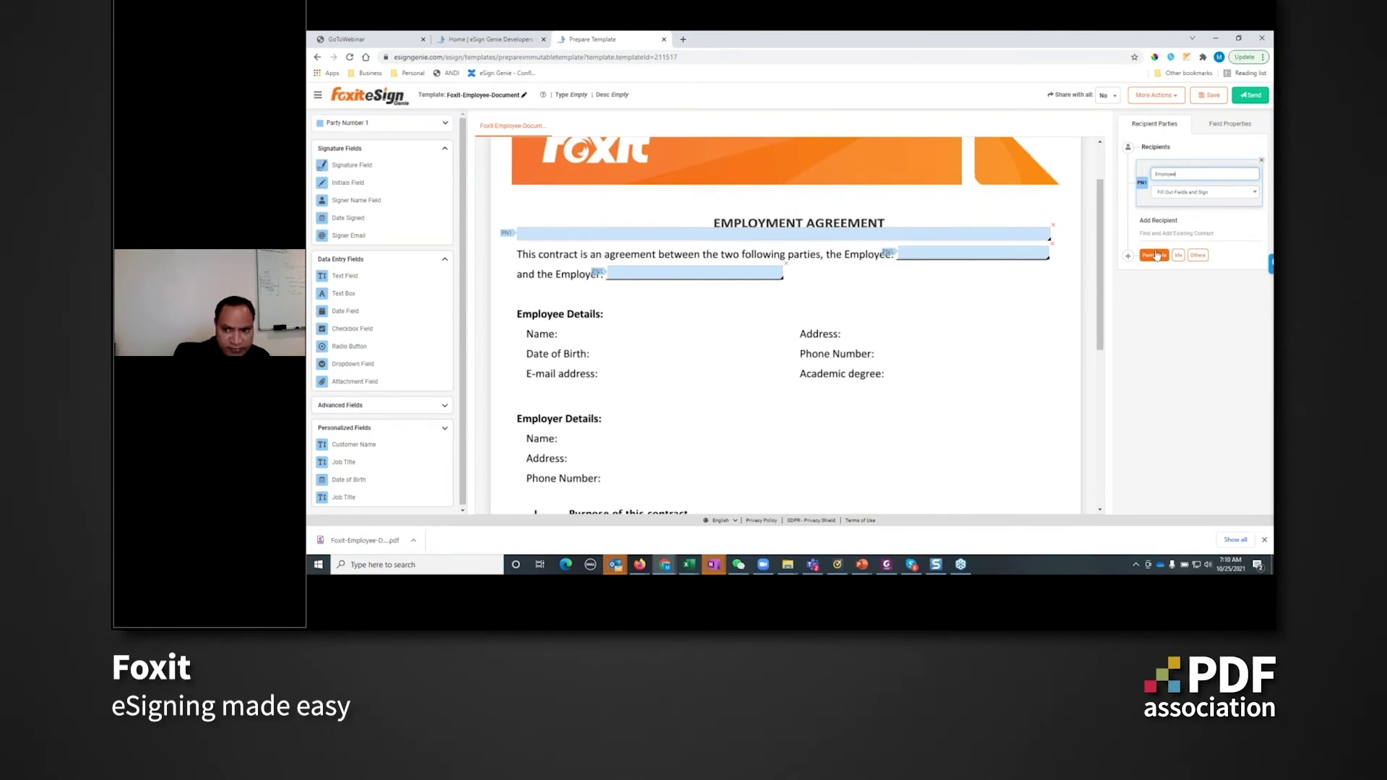
# Add an existing contact to the Employee party as a trial, then remove it
pyautogui.click(1159, 235)
pyautogui.write('mbist')
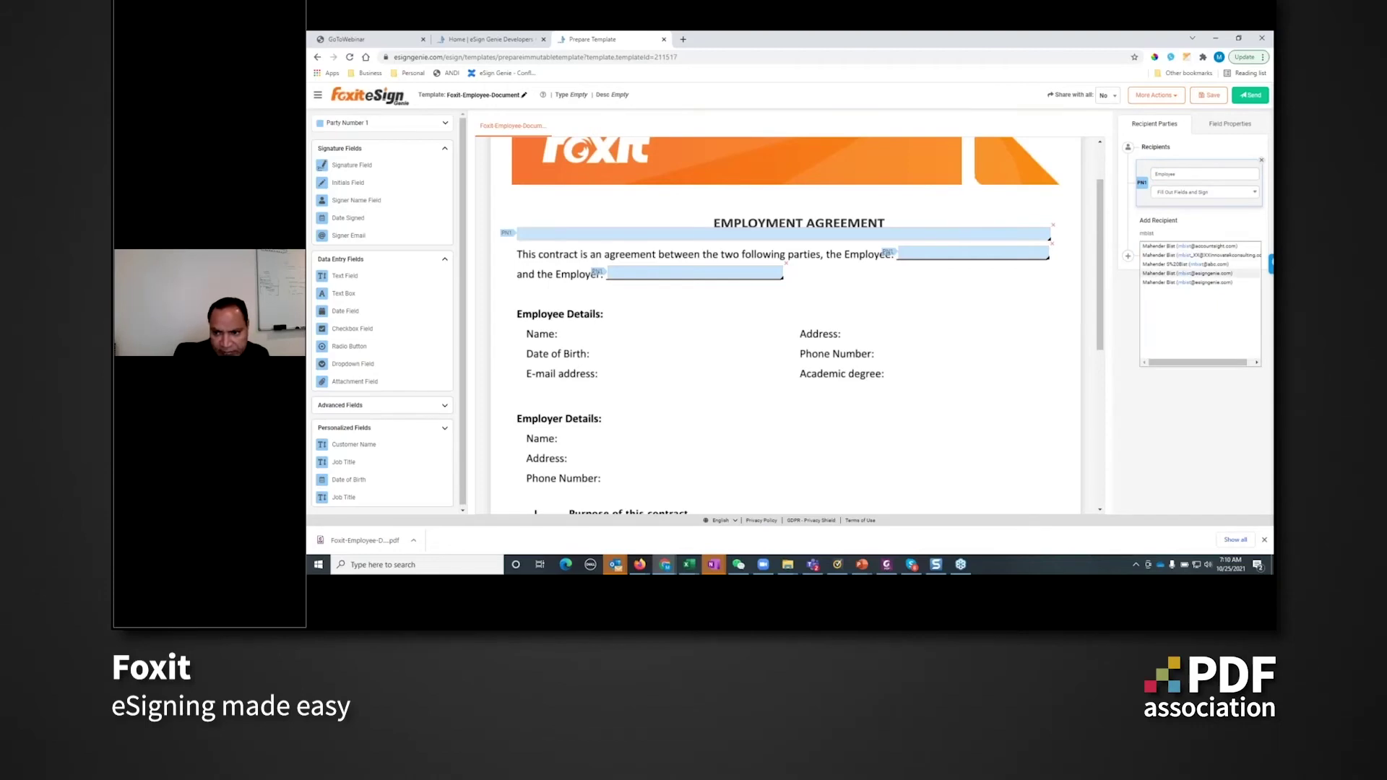
pyautogui.click(1169, 274)
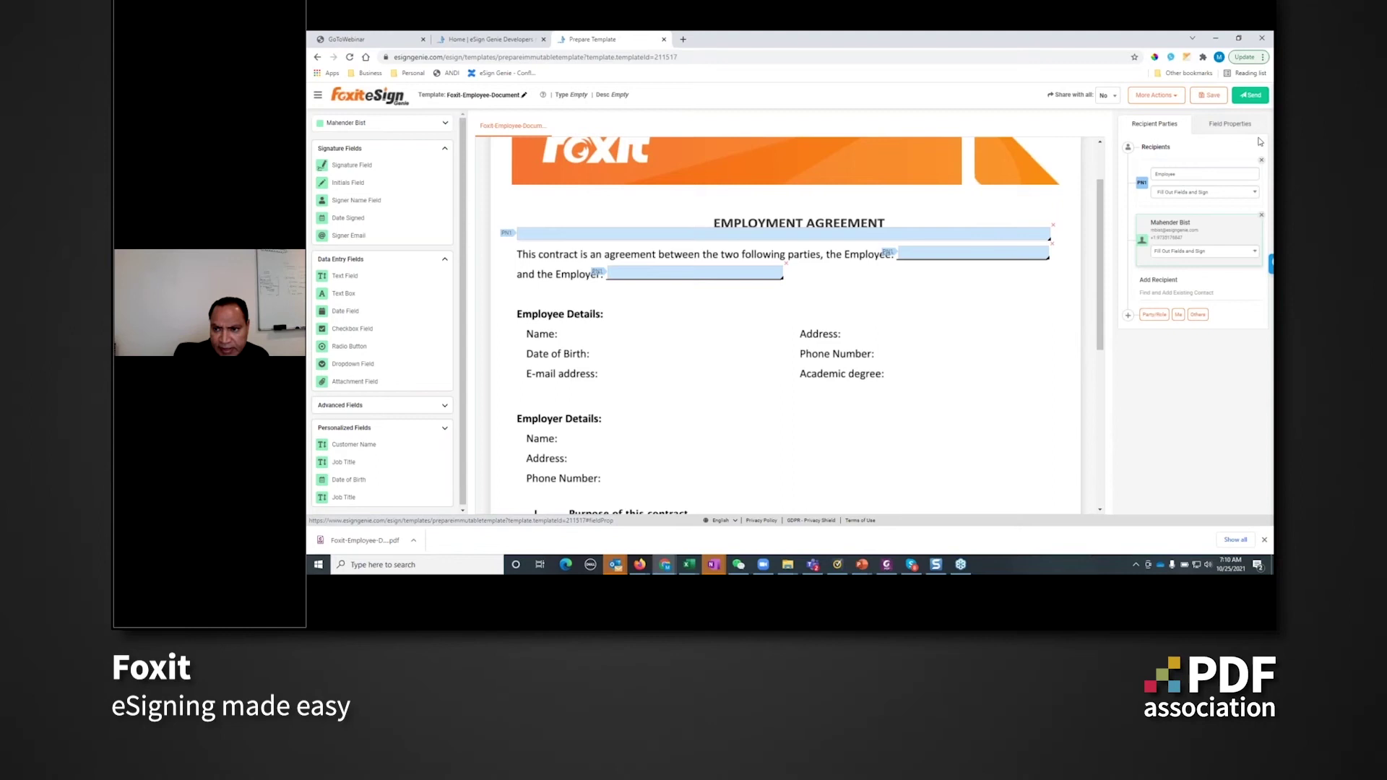
pyautogui.click(1262, 212)
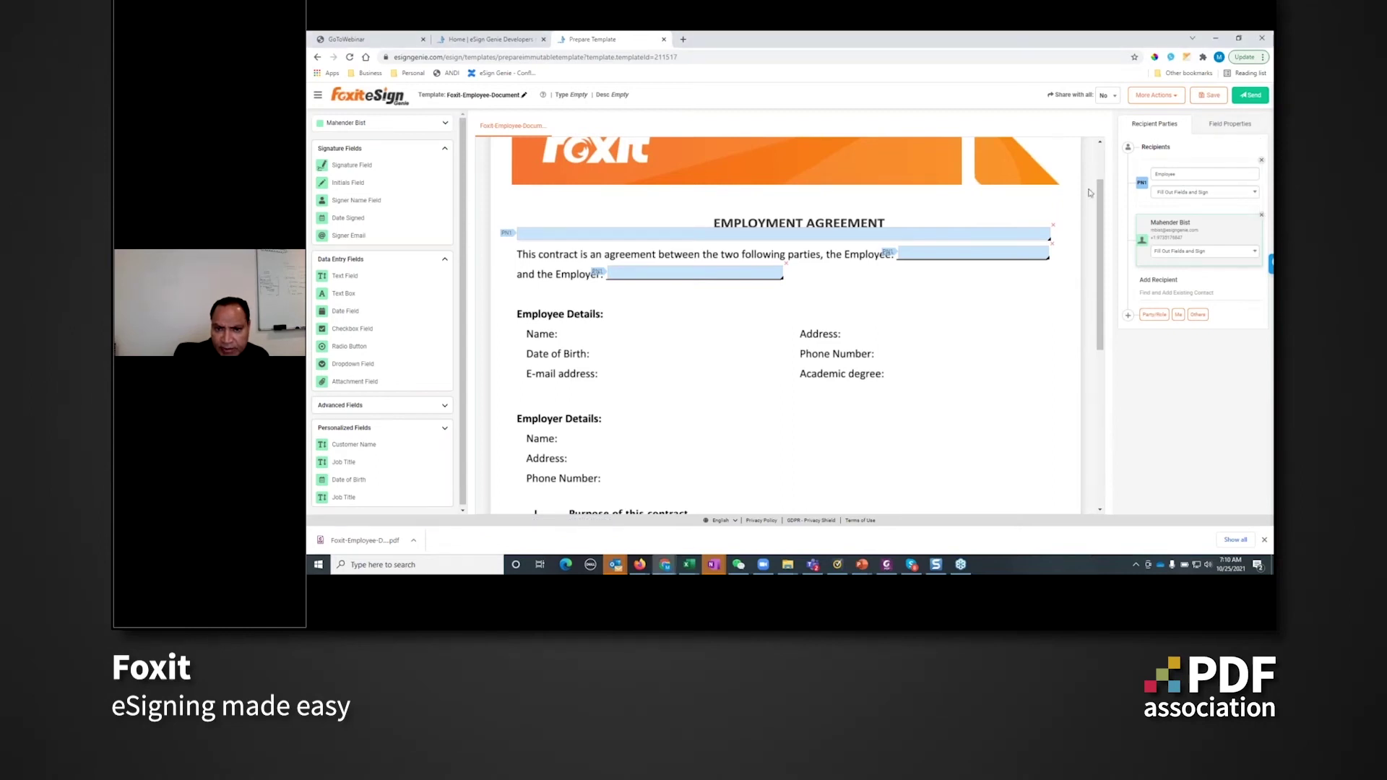
pyautogui.click(1261, 219)
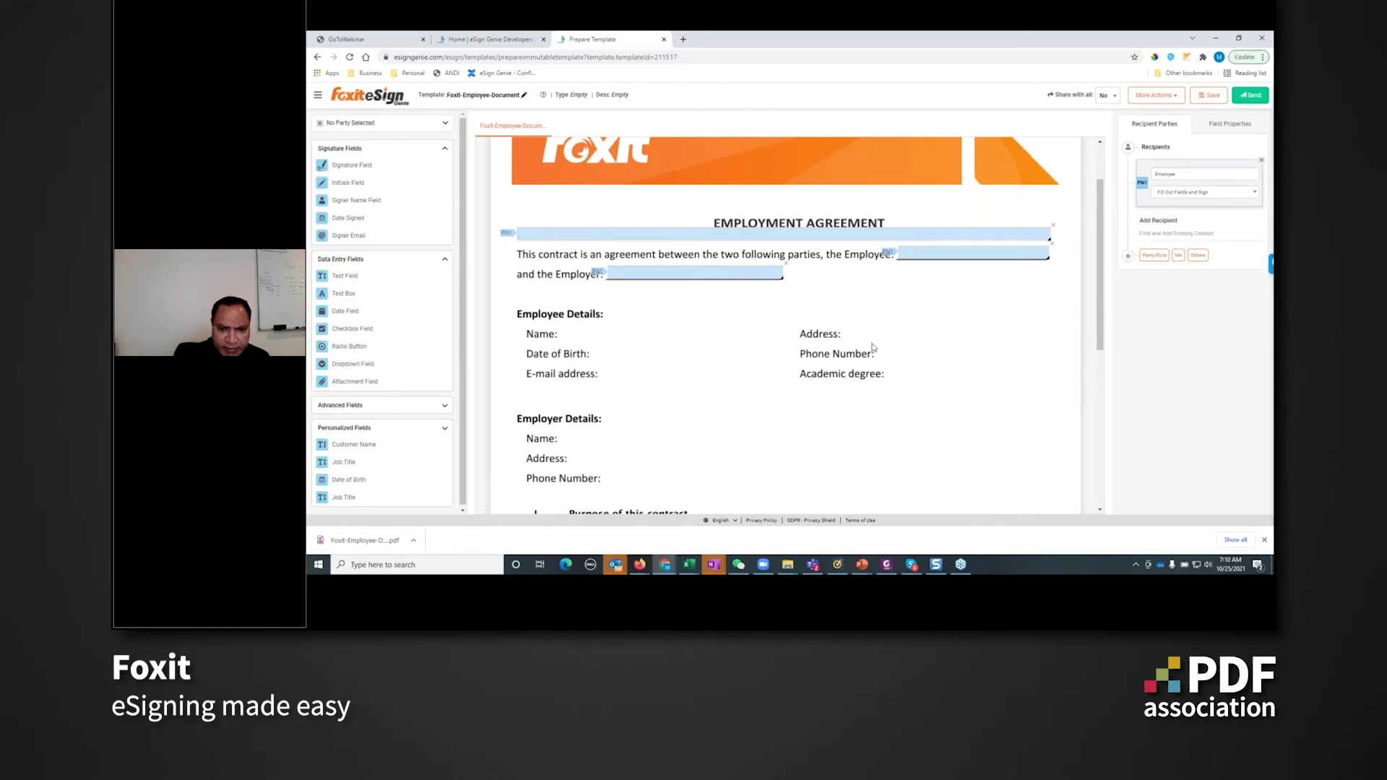
pyautogui.scroll(-2, 718, 340)
# Place a Party 1 signature field above the Employee Signature line
pyautogui.scroll(1, 718, 341)
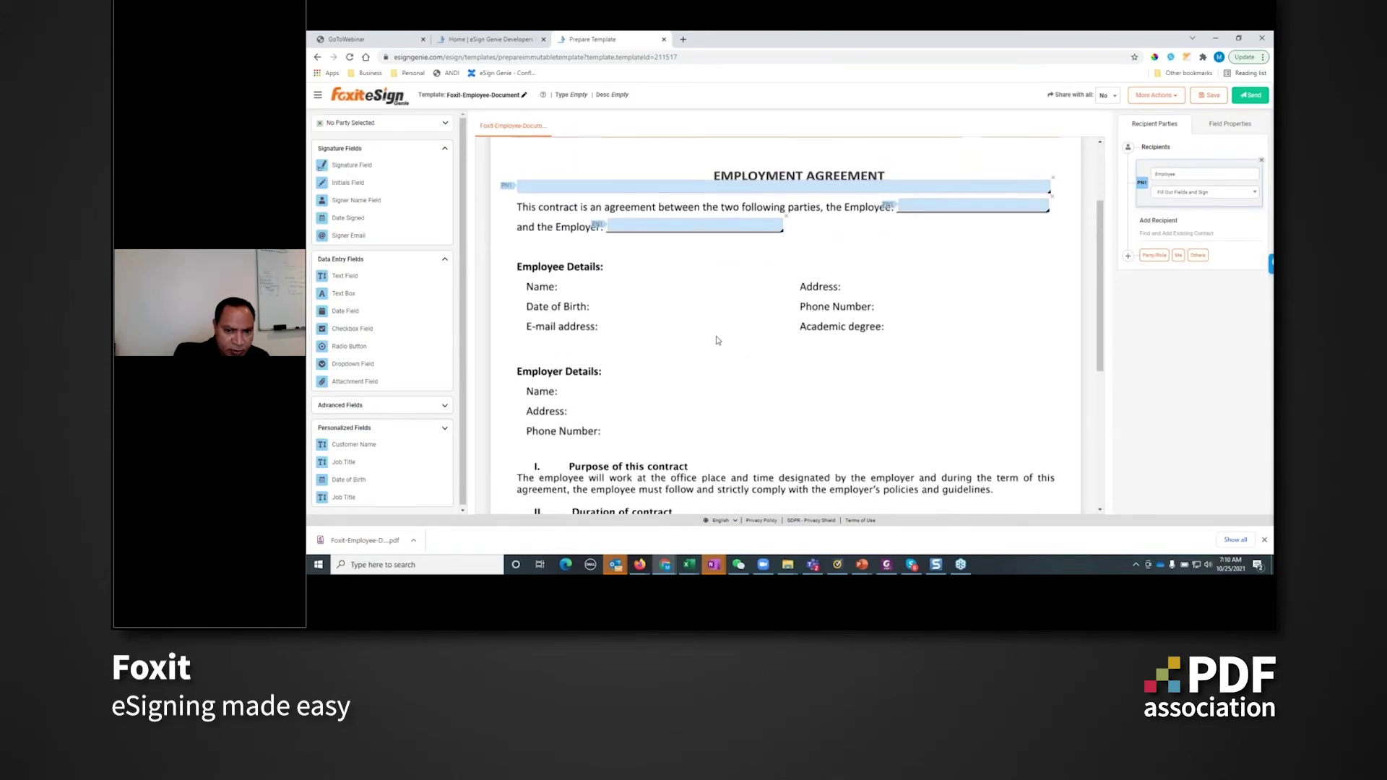
pyautogui.scroll(1, 718, 340)
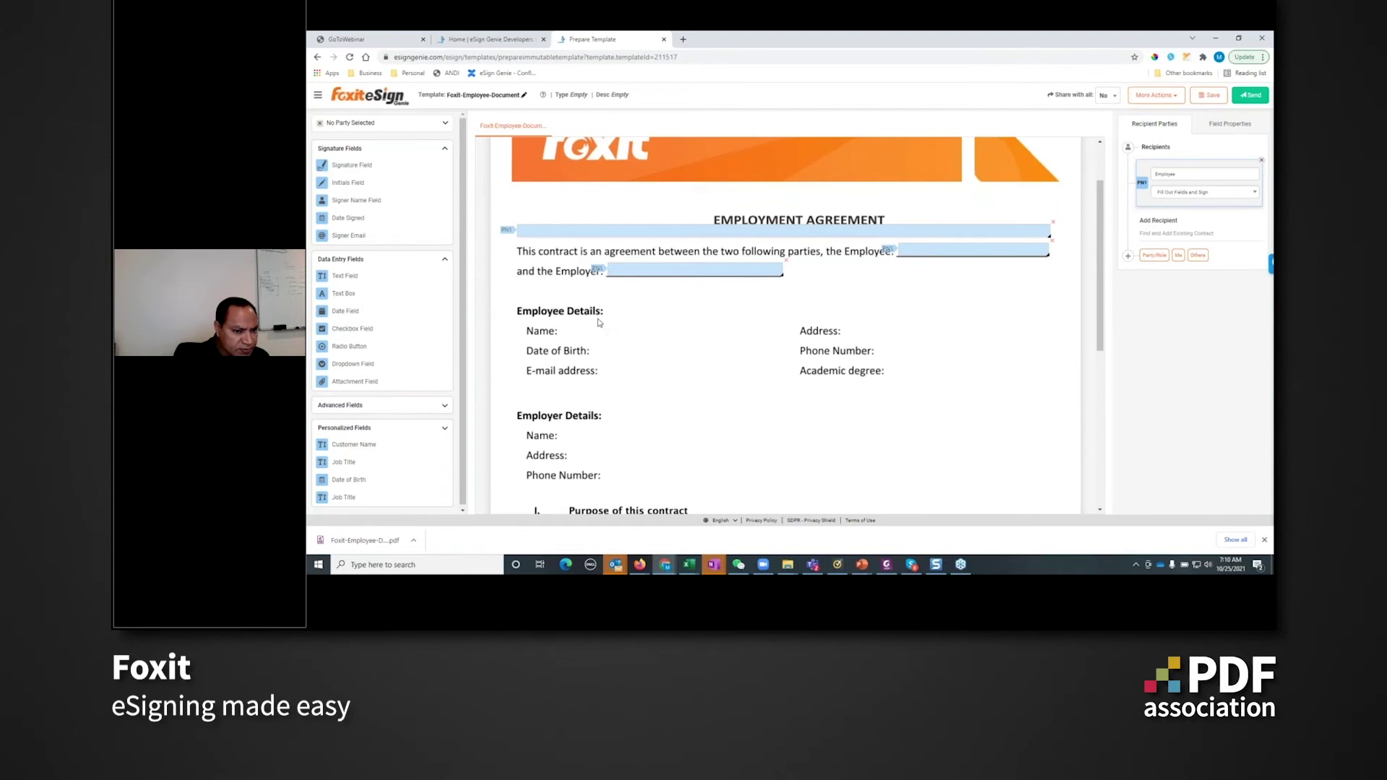
pyautogui.scroll(-2, 599, 323)
pyautogui.scroll(2, 599, 323)
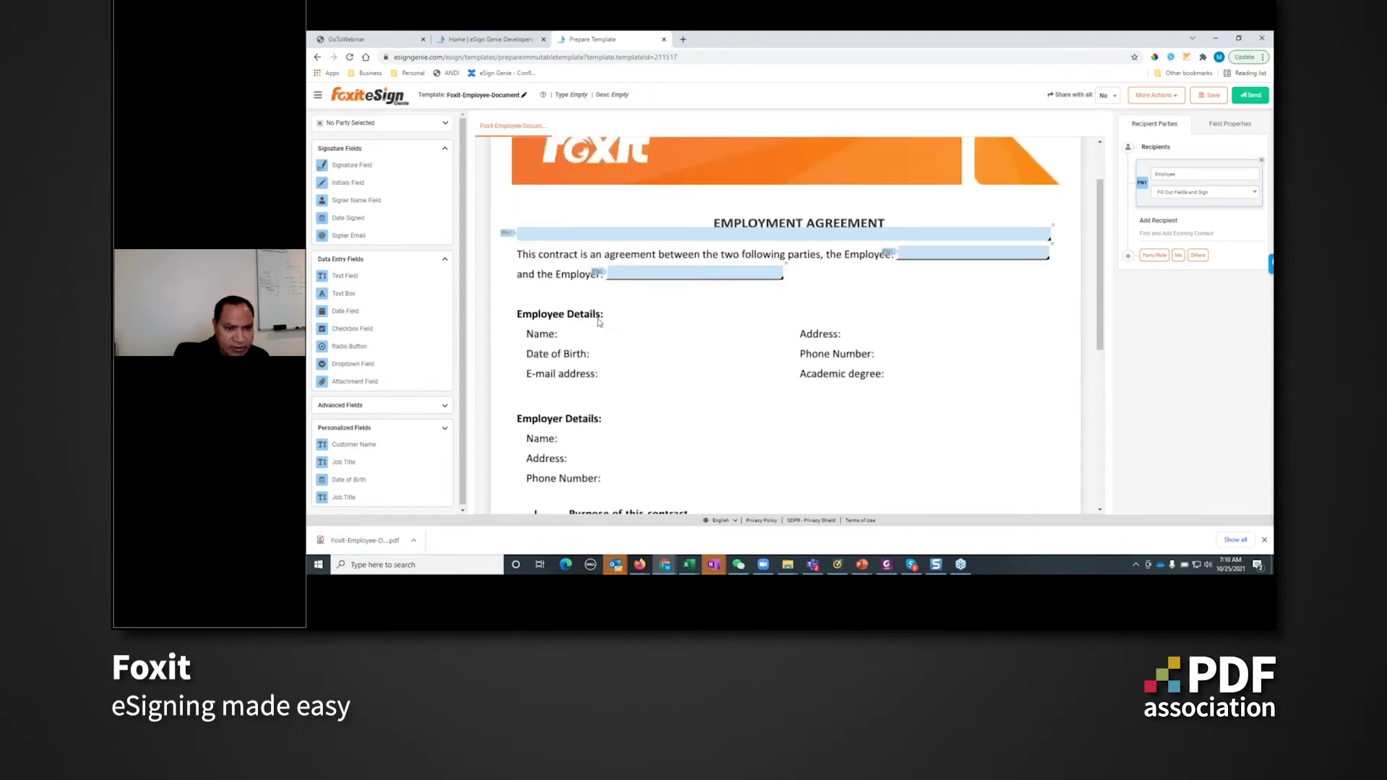
pyautogui.scroll(-6, 560, 359)
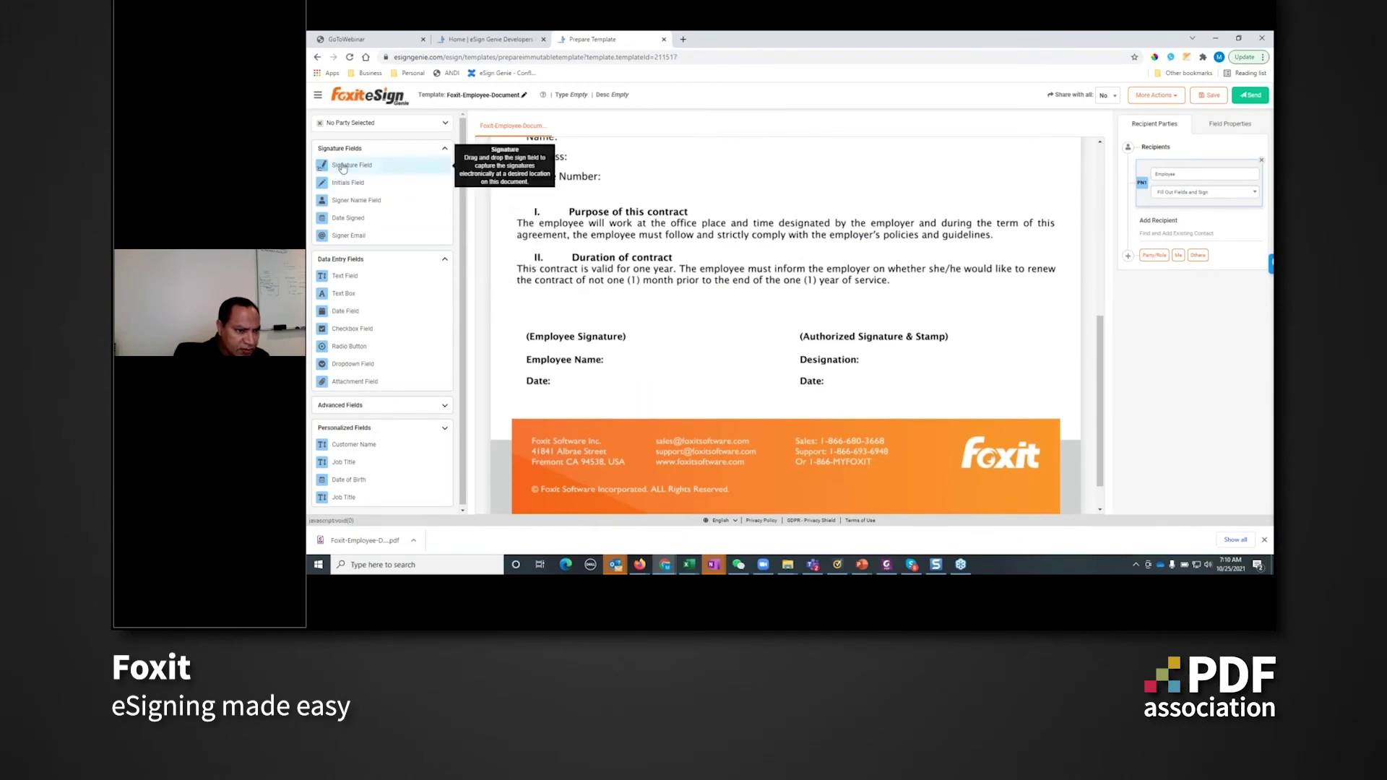
pyautogui.moveTo(342, 166)
pyautogui.mouseDown()
pyautogui.moveTo(549, 198)
pyautogui.moveTo(590, 339)
pyautogui.moveTo(549, 312)
pyautogui.mouseUp()
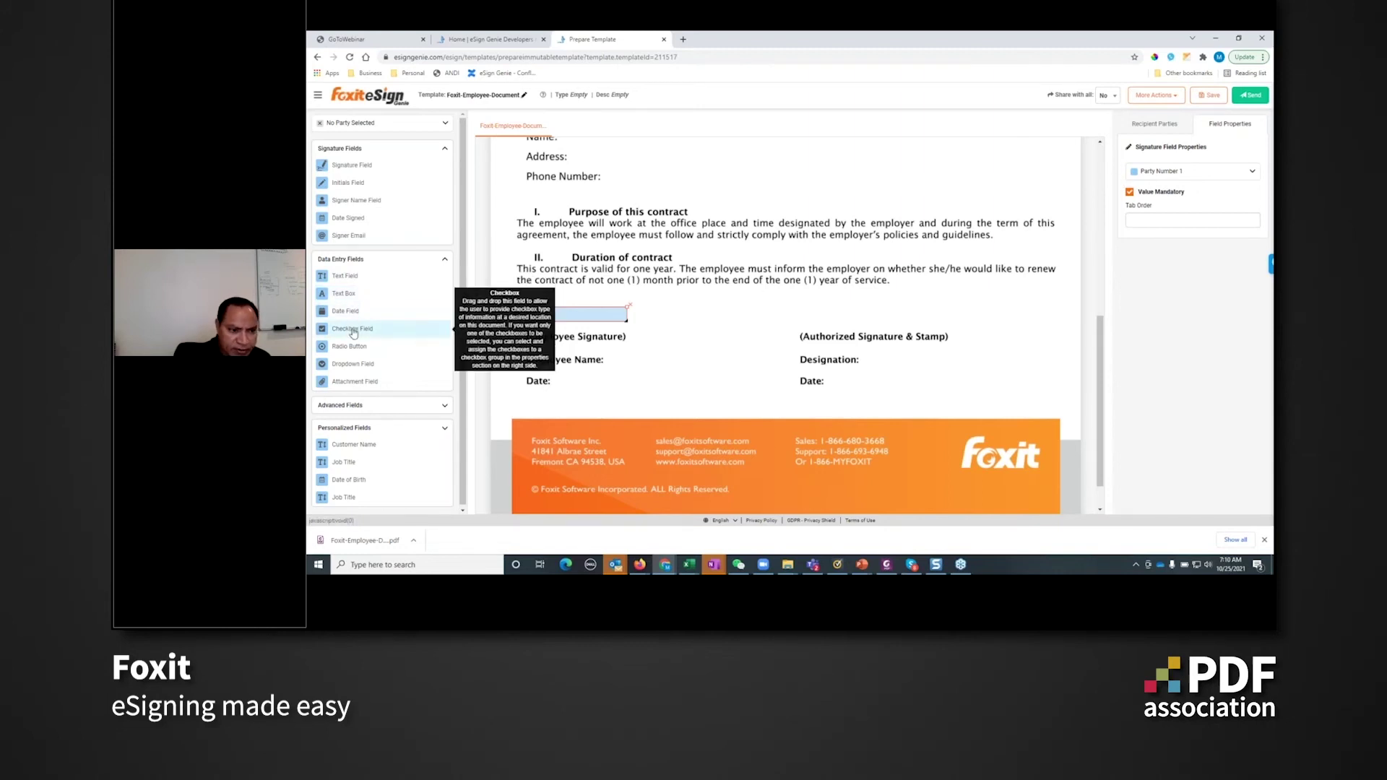
pyautogui.click(575, 318)
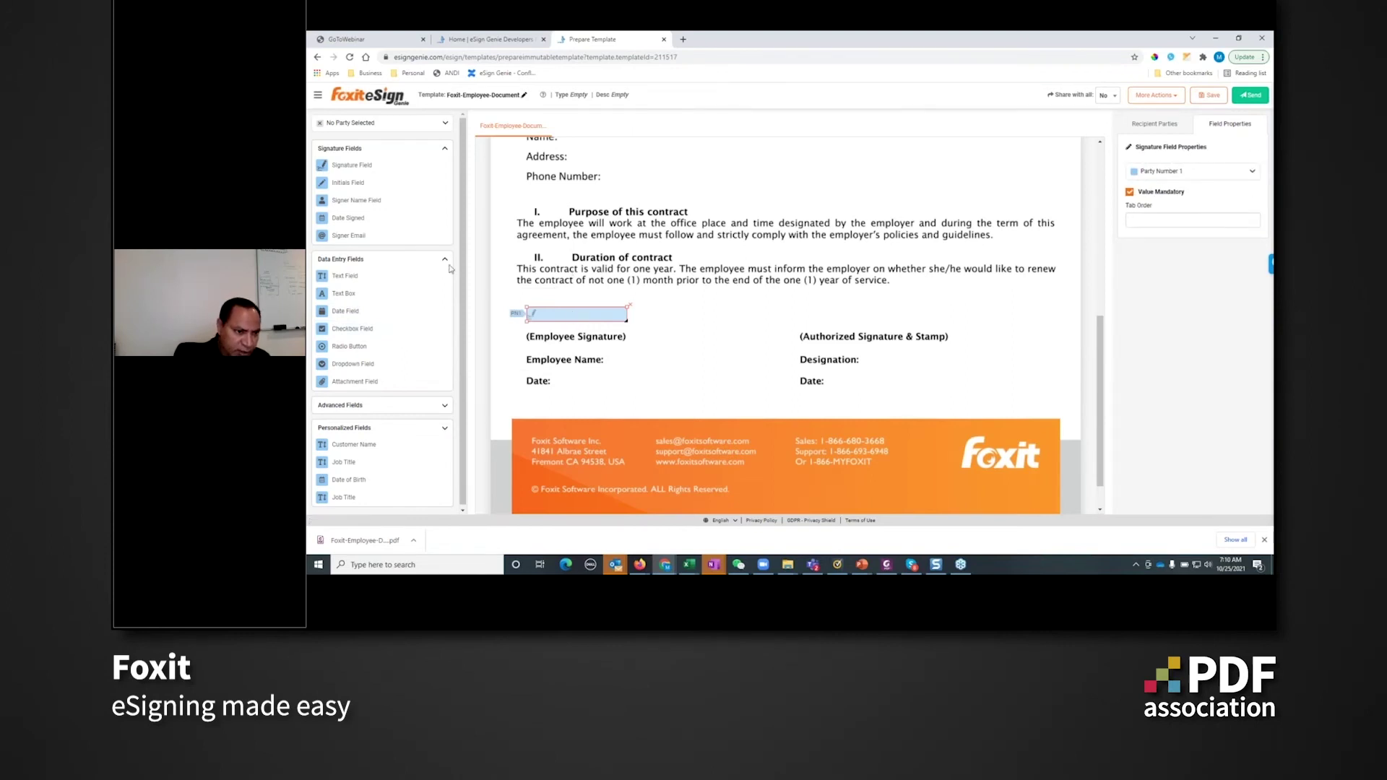
# Discard the extra text field beside the signature and review the recipient parties
pyautogui.moveTo(426, 276); pyautogui.dragTo(723, 303)
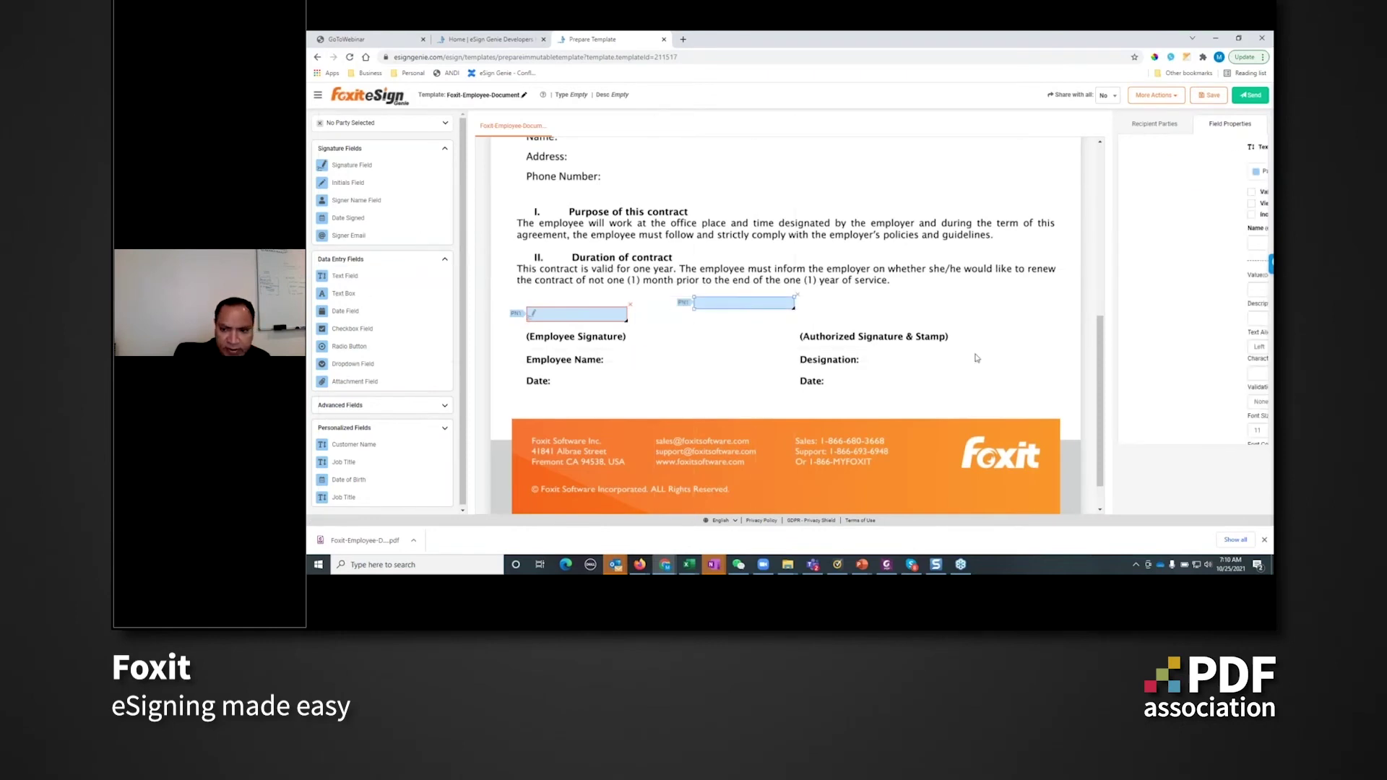
pyautogui.click(796, 296)
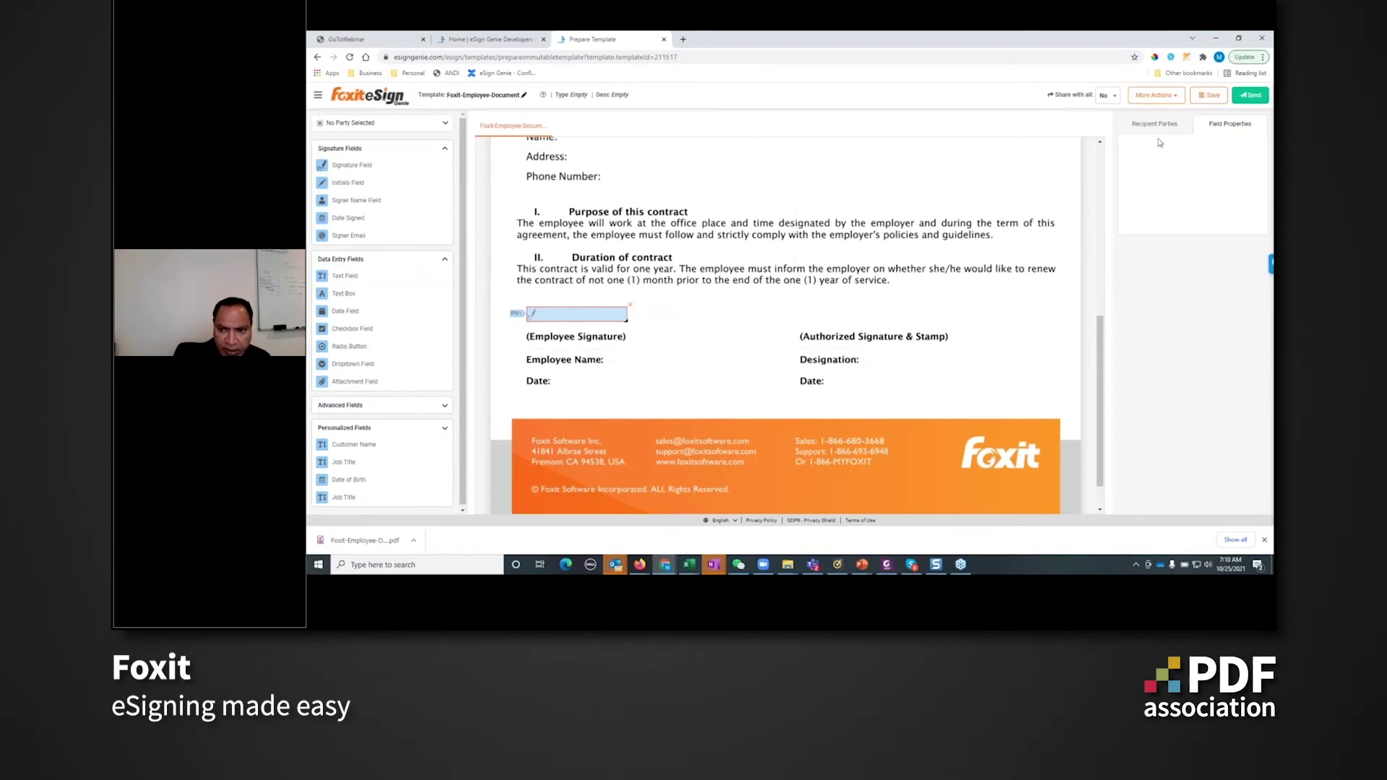
pyautogui.click(1160, 130)
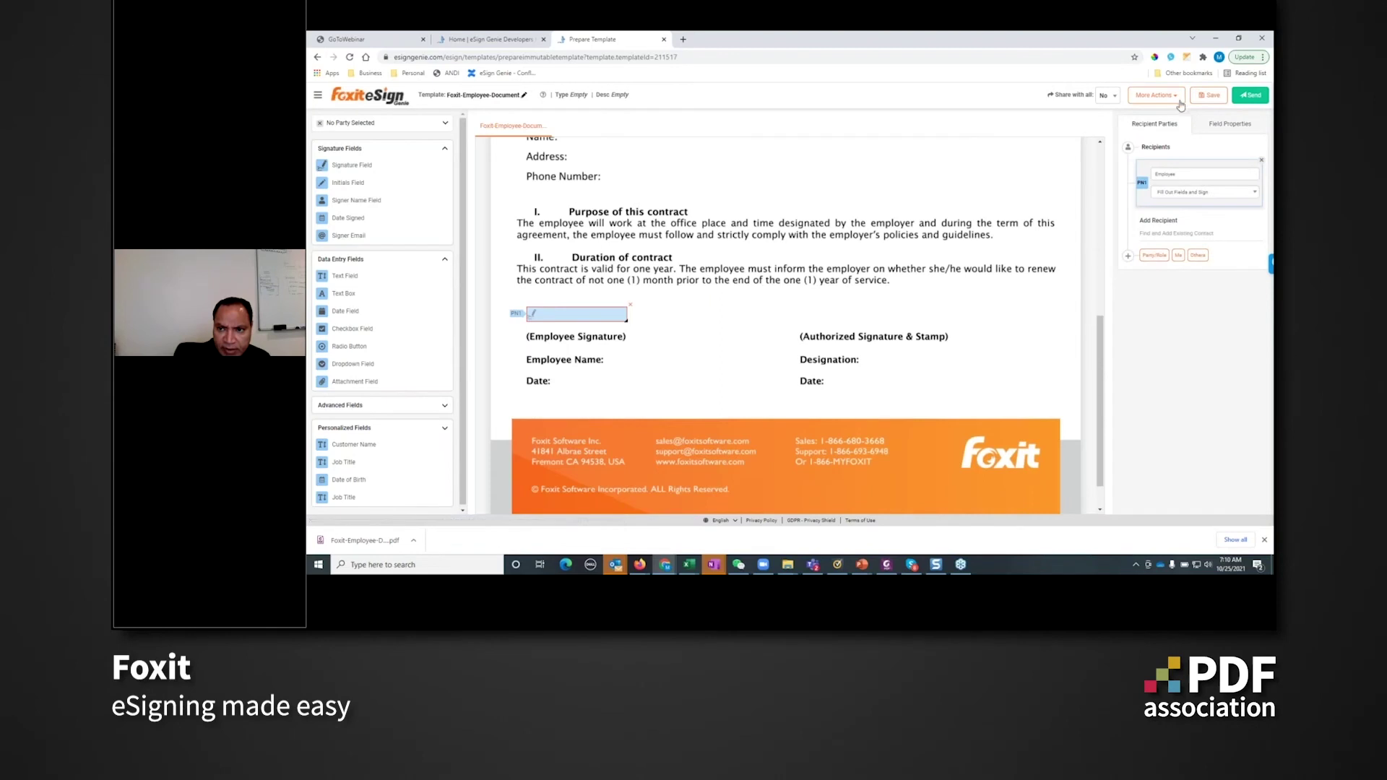
pyautogui.click(1176, 100)
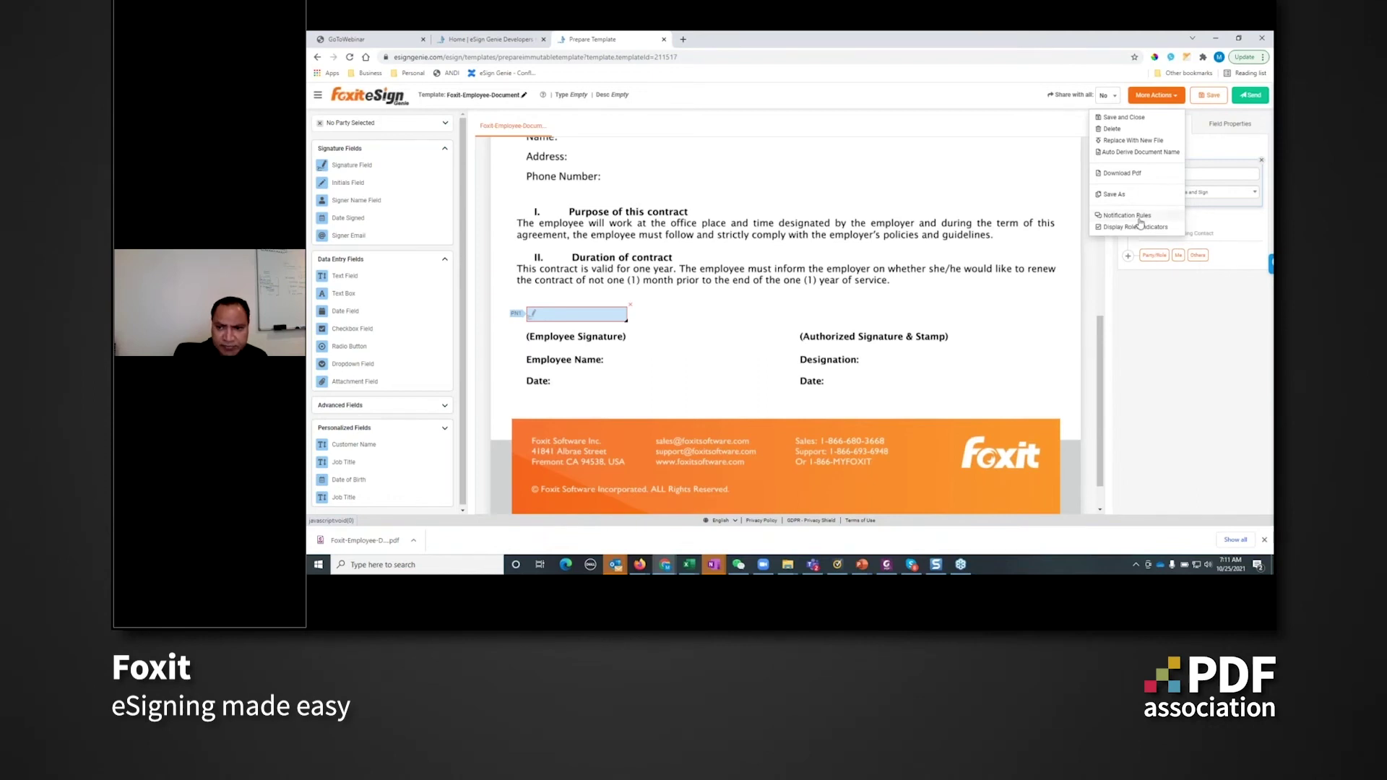
pyautogui.click(1139, 218)
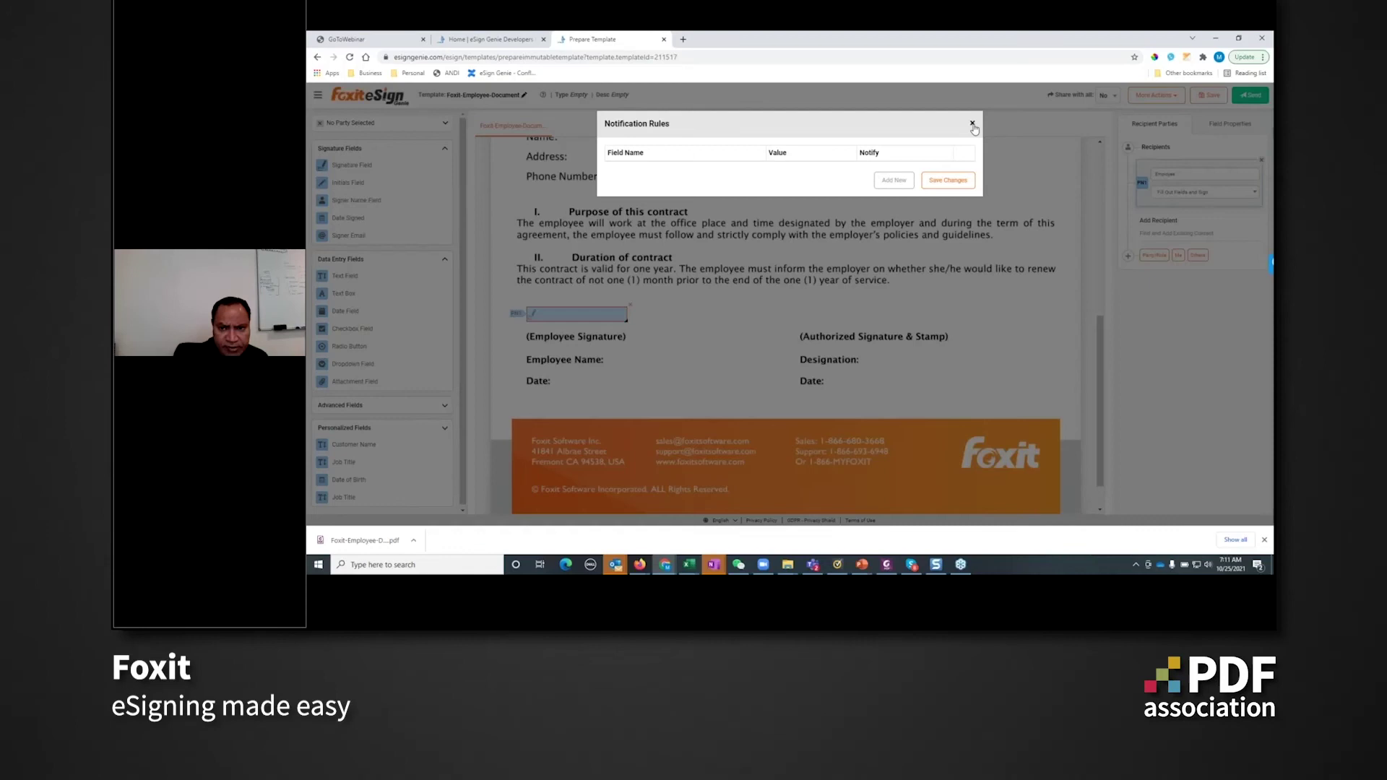
pyautogui.click(973, 124)
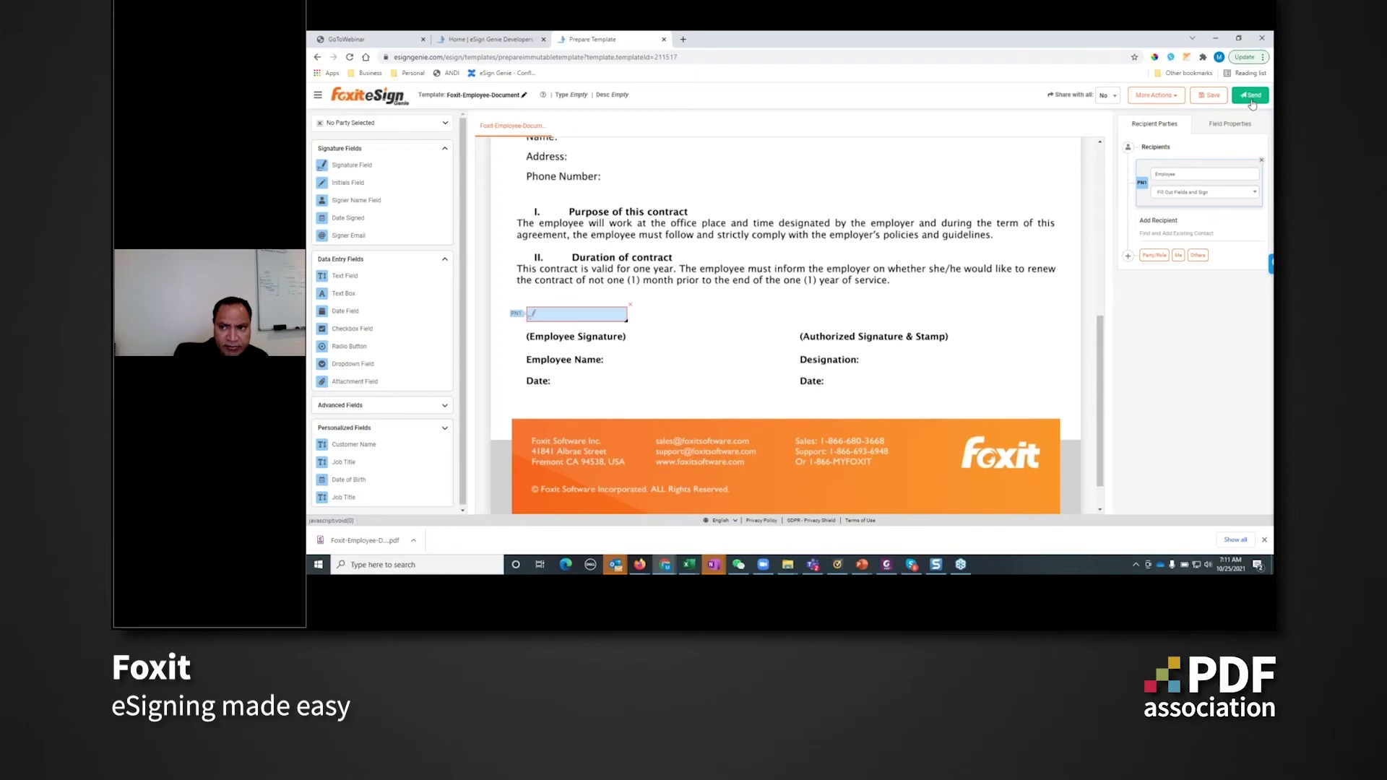
pyautogui.scroll(2, 810, 264)
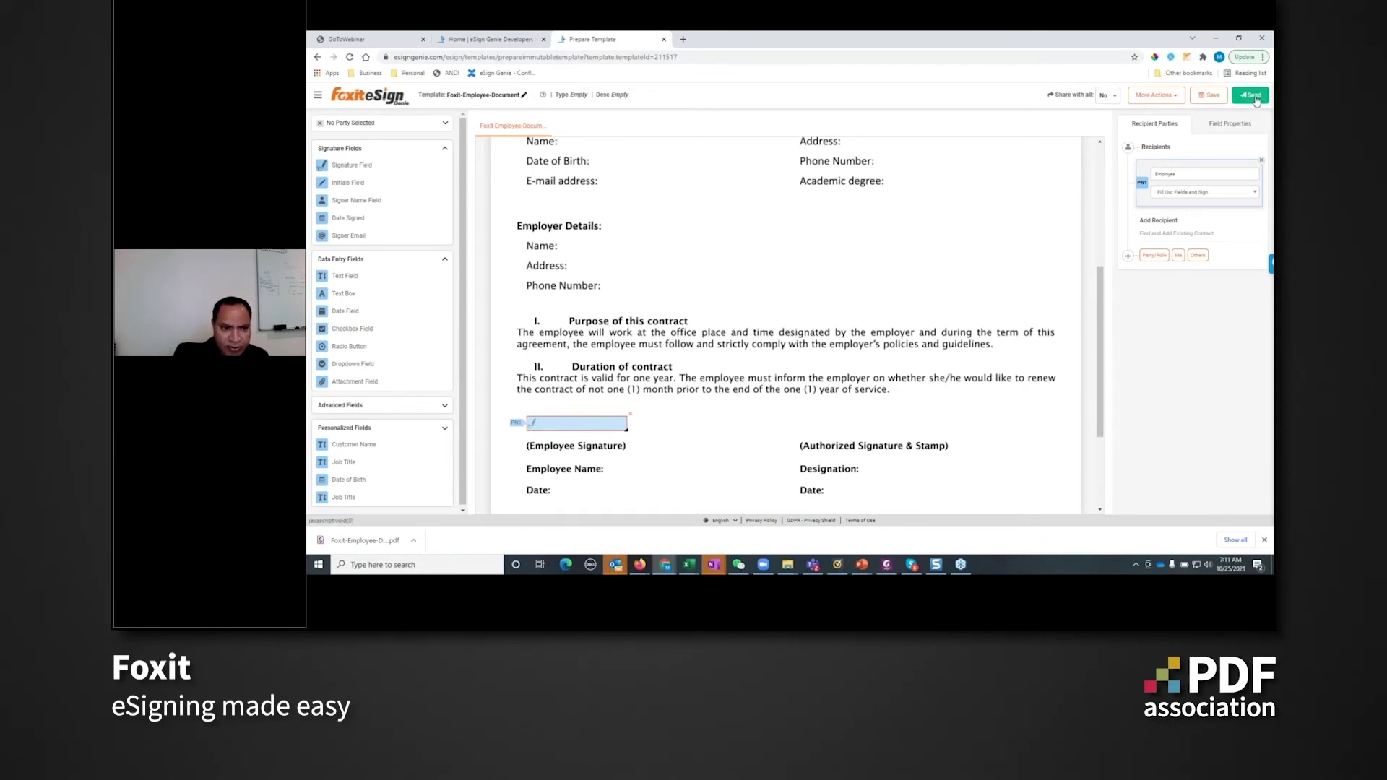
# Send the template with the demo account as the Employee signer, reaching Review / Send
pyautogui.click(1255, 95)
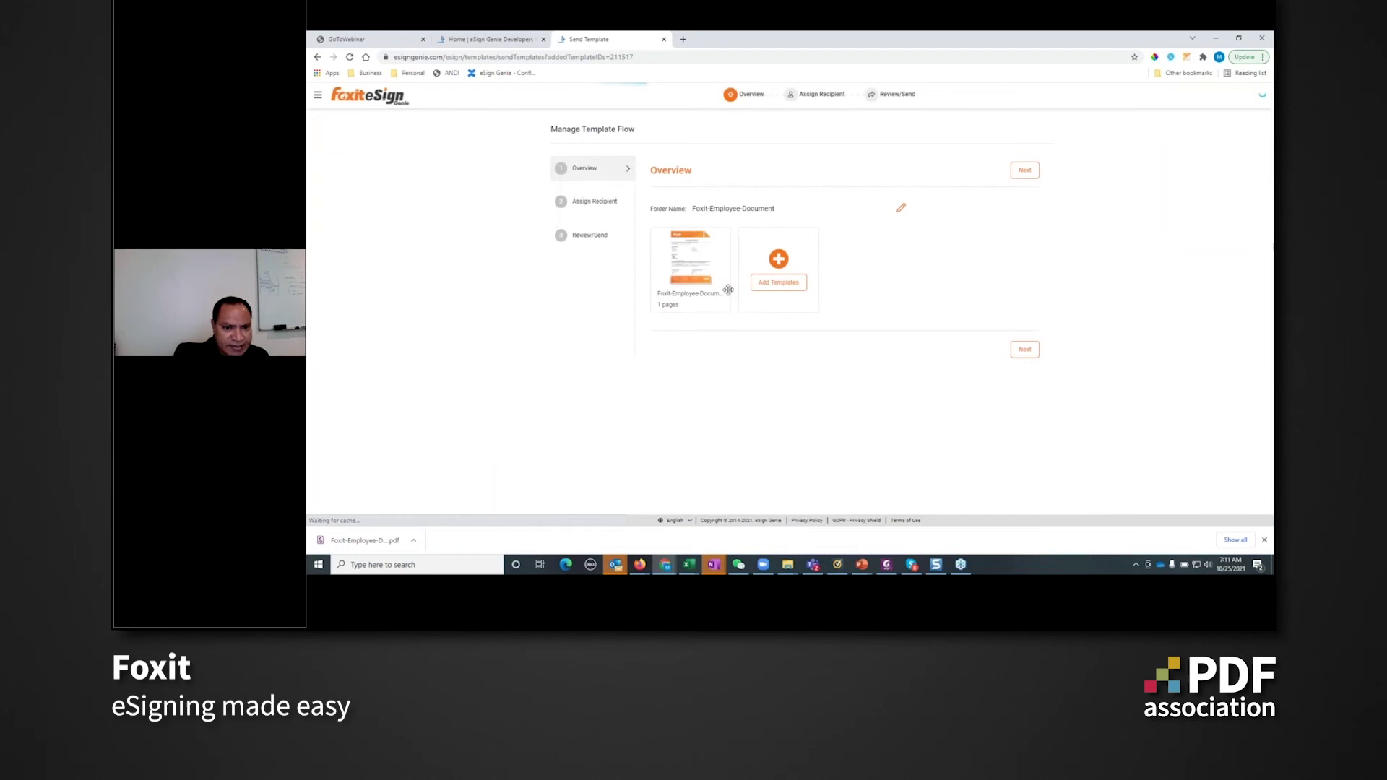
pyautogui.click(1022, 351)
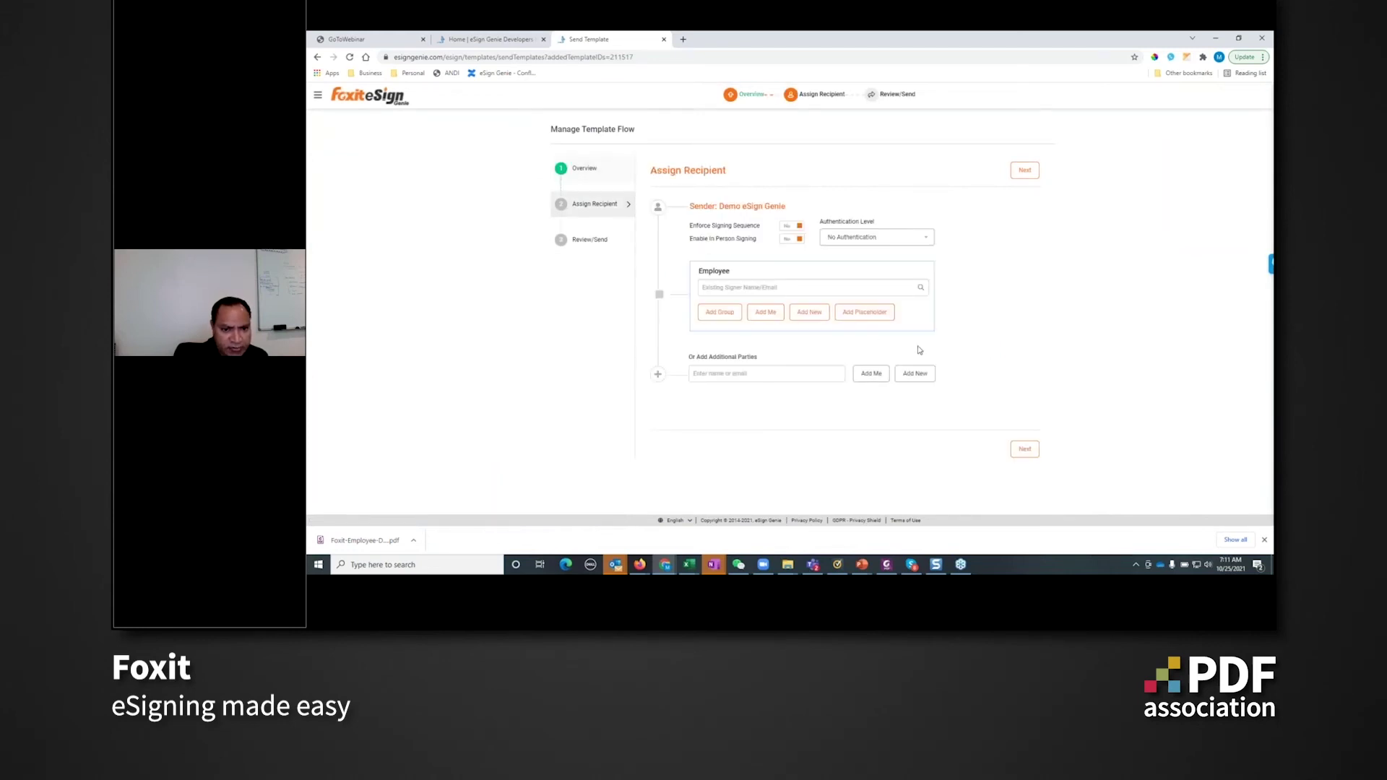
pyautogui.click(741, 287)
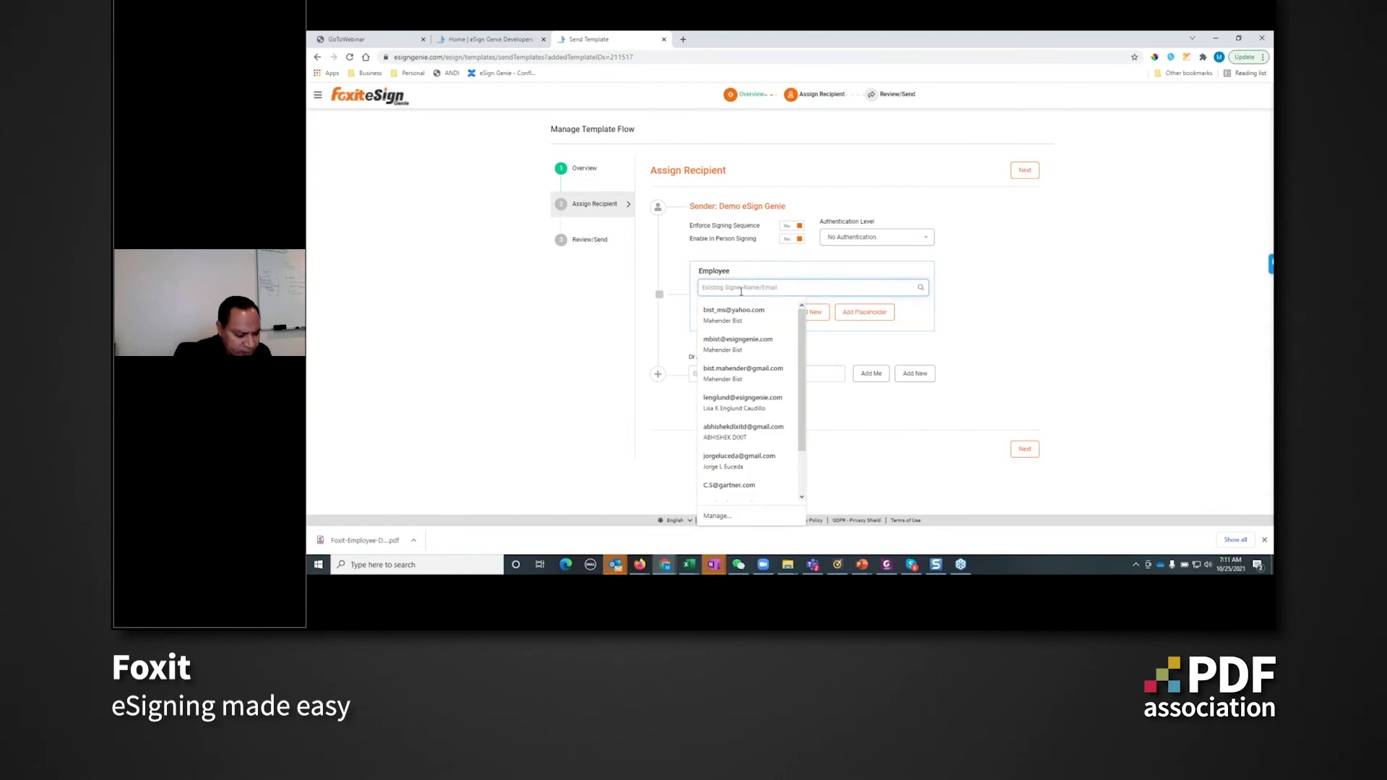
pyautogui.write('esigngeni')
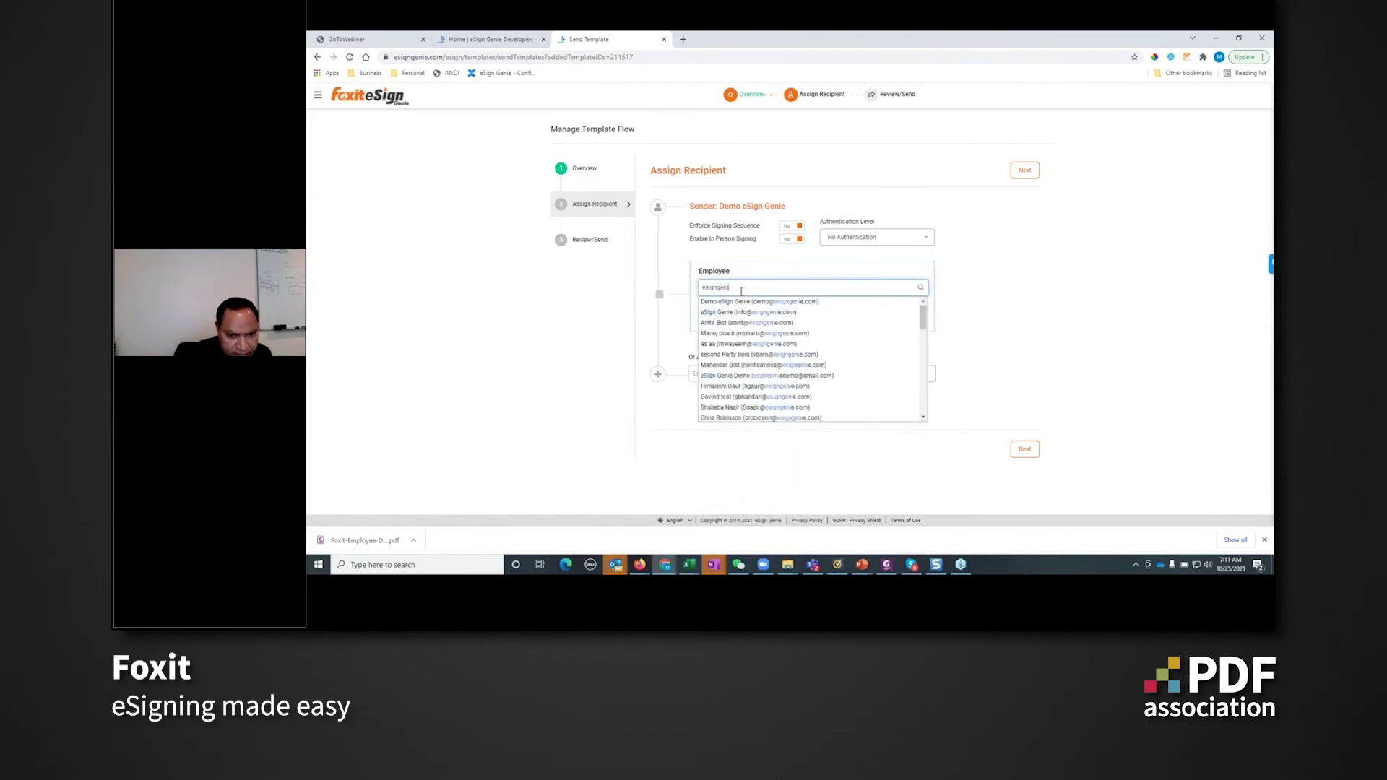
pyautogui.write('edemo')
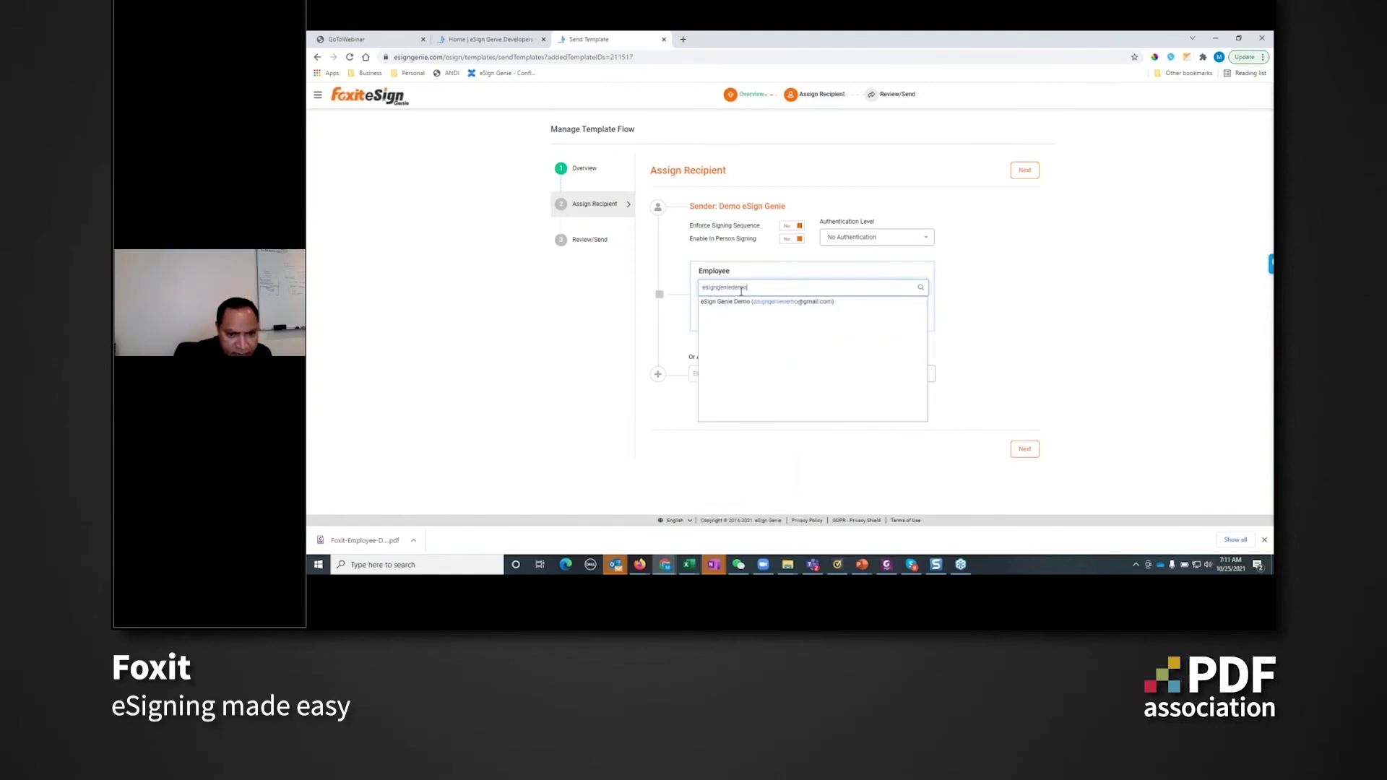
pyautogui.click(758, 302)
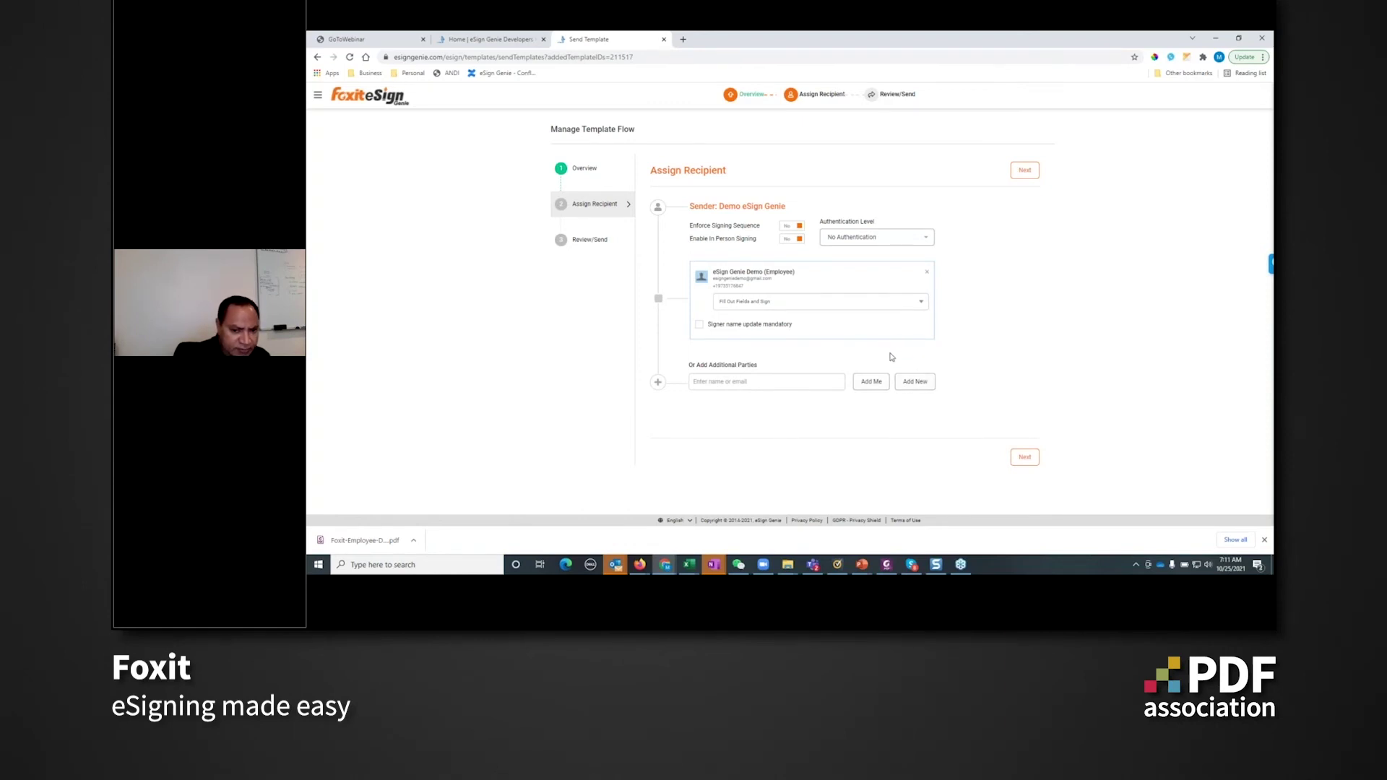
pyautogui.click(1026, 458)
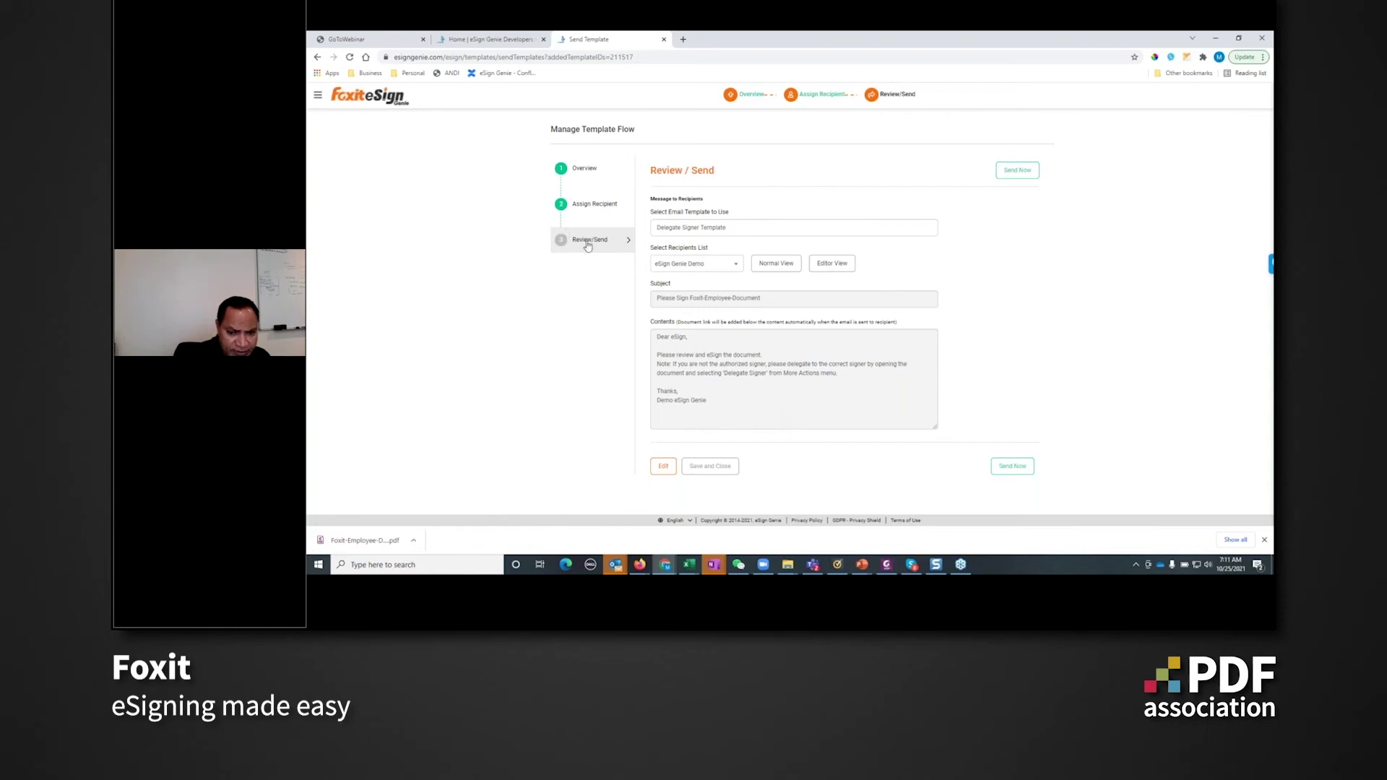
# Send the agreement and, after a 502 error, reload esigngenie.com/esign in a new tab
pyautogui.click(1007, 474)
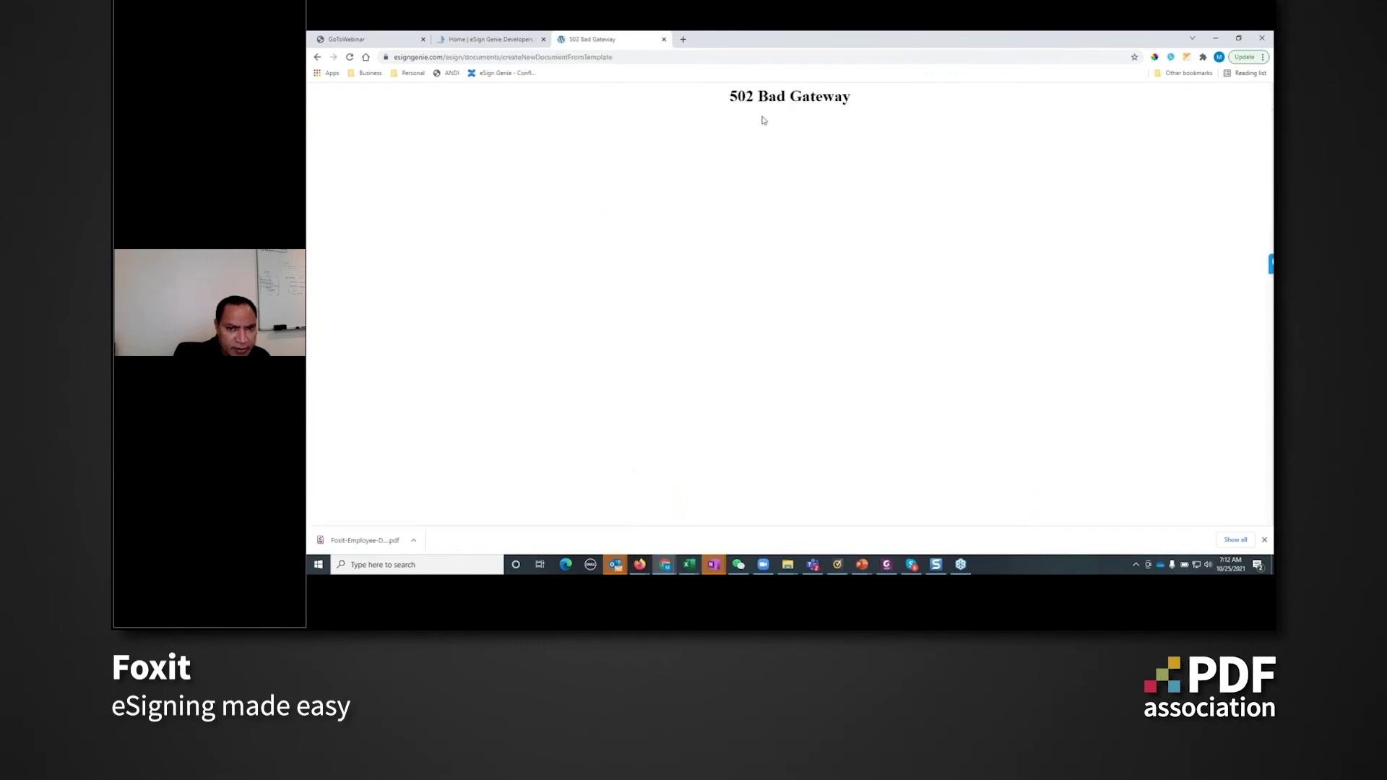
pyautogui.click(664, 39)
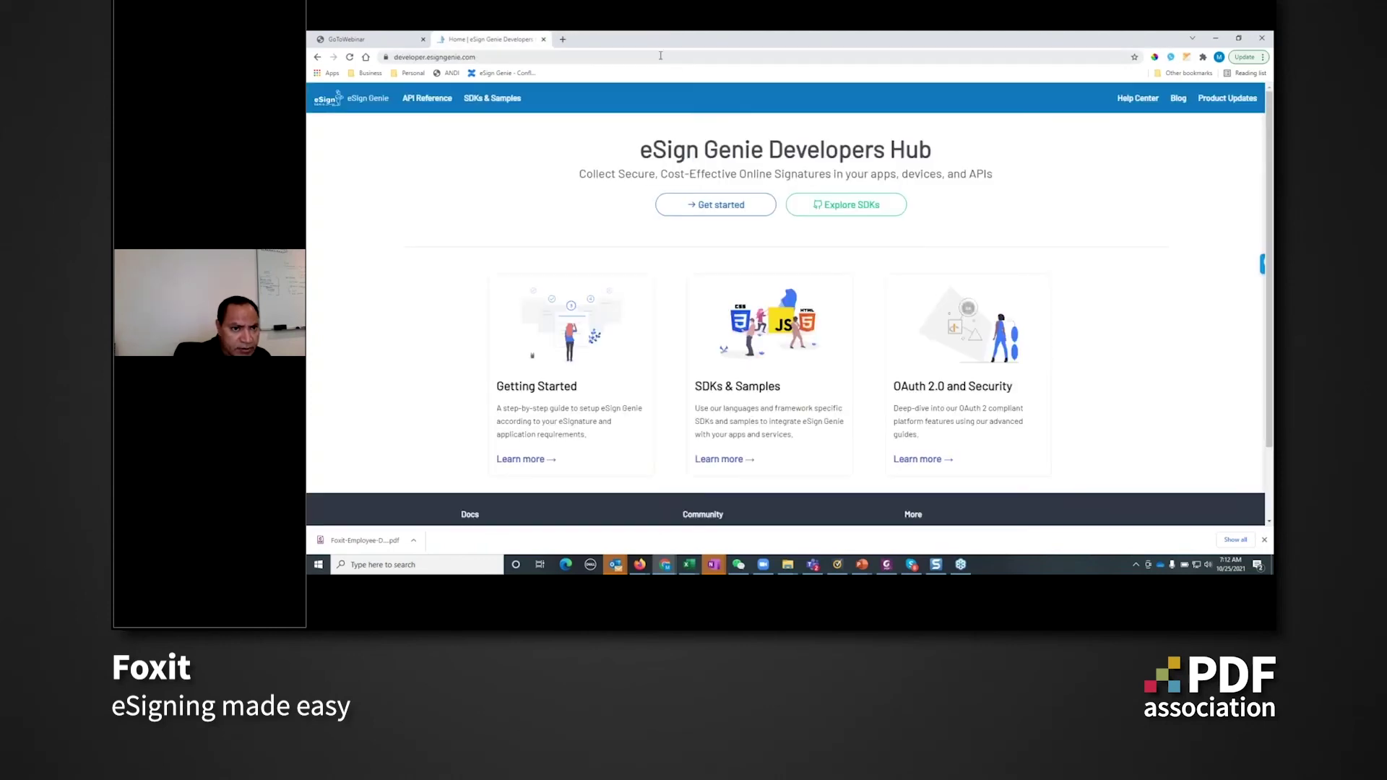
pyautogui.click(562, 40)
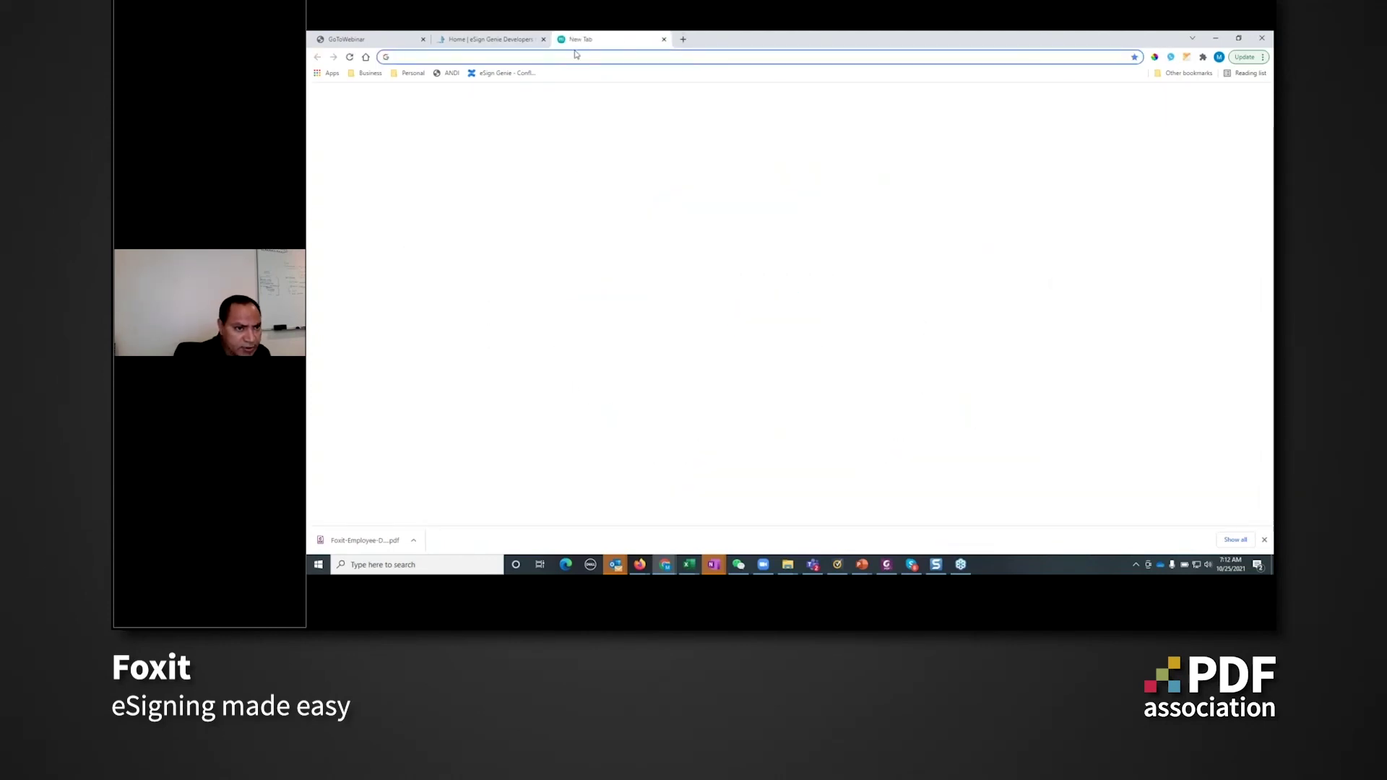
pyautogui.write('esigngenie.com/esign')
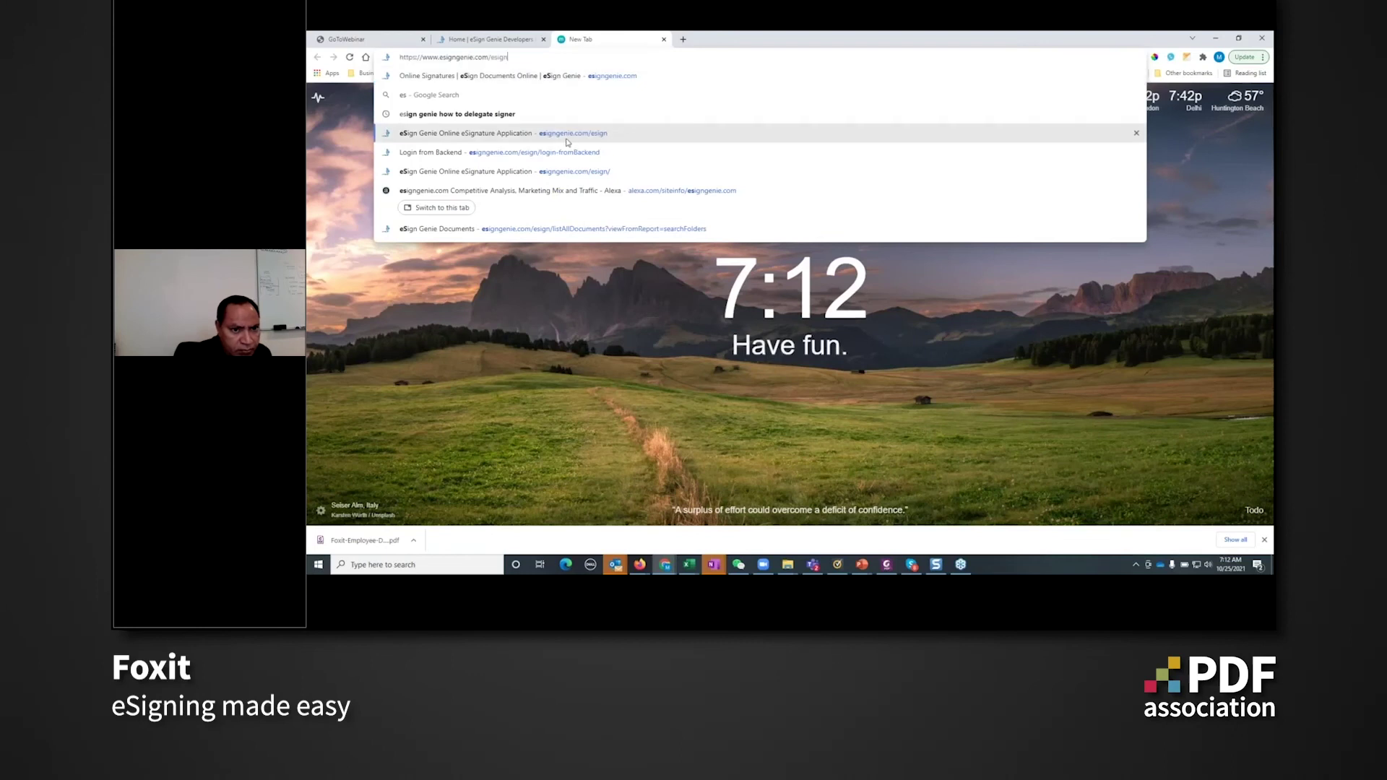
pyautogui.press('Return')
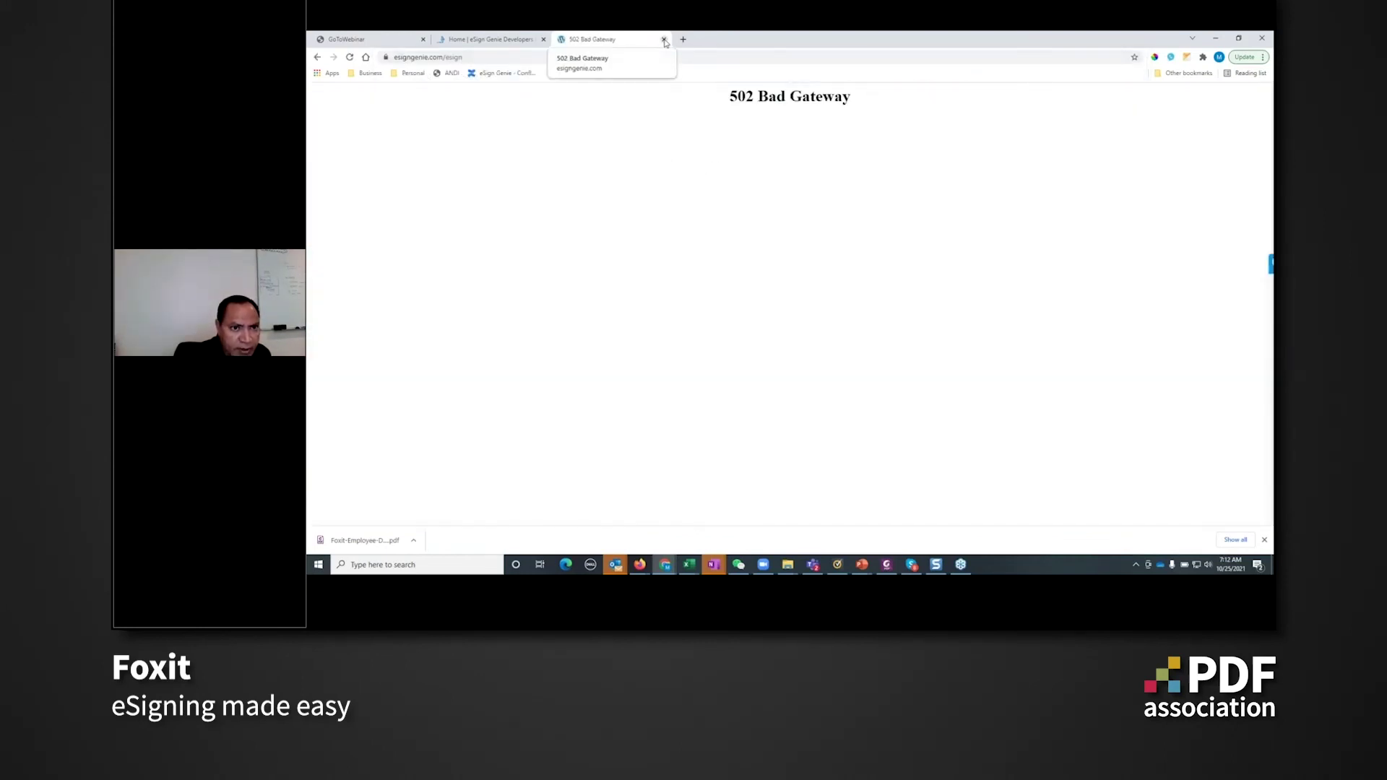
# Close the second error page and switch to the Foxit-Employee-Document online form window
pyautogui.click(664, 40)
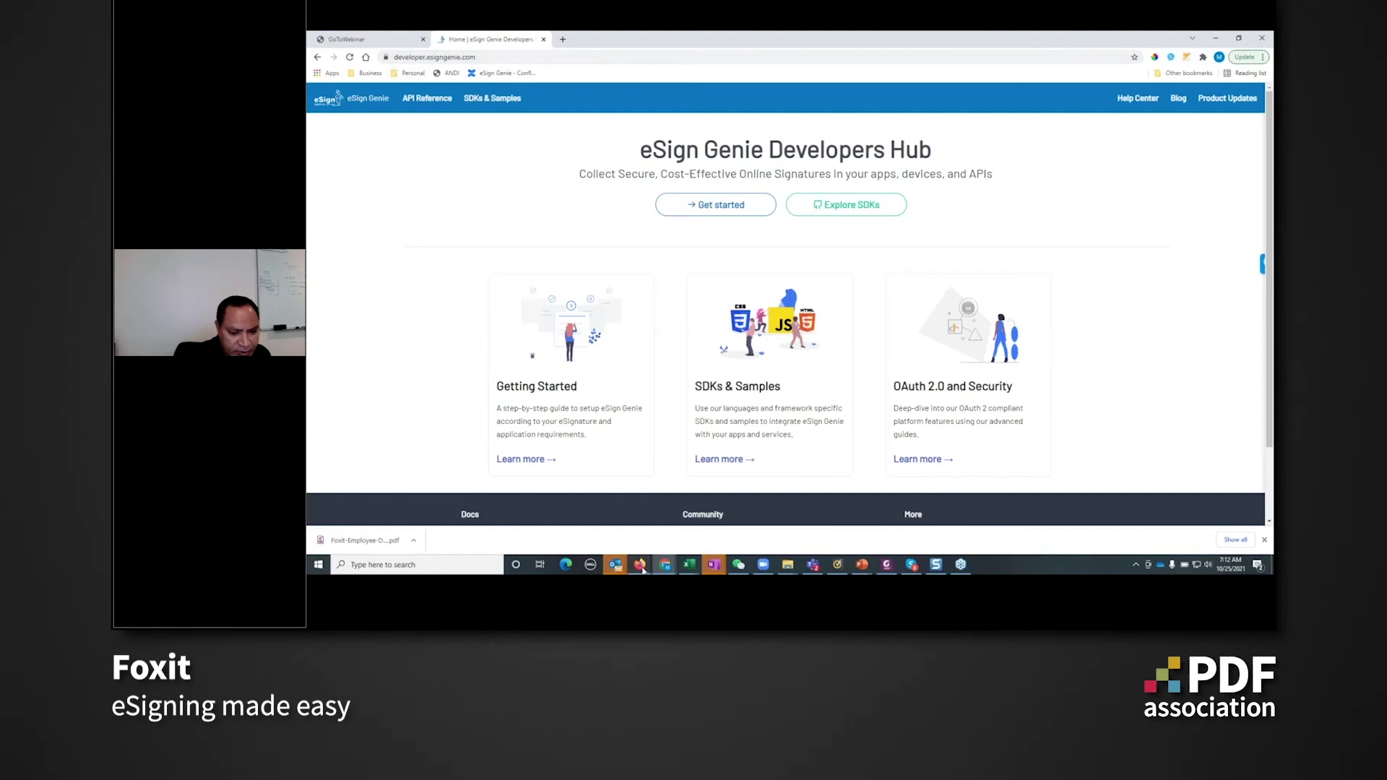
pyautogui.moveTo(642, 569)
pyautogui.click(694, 519)
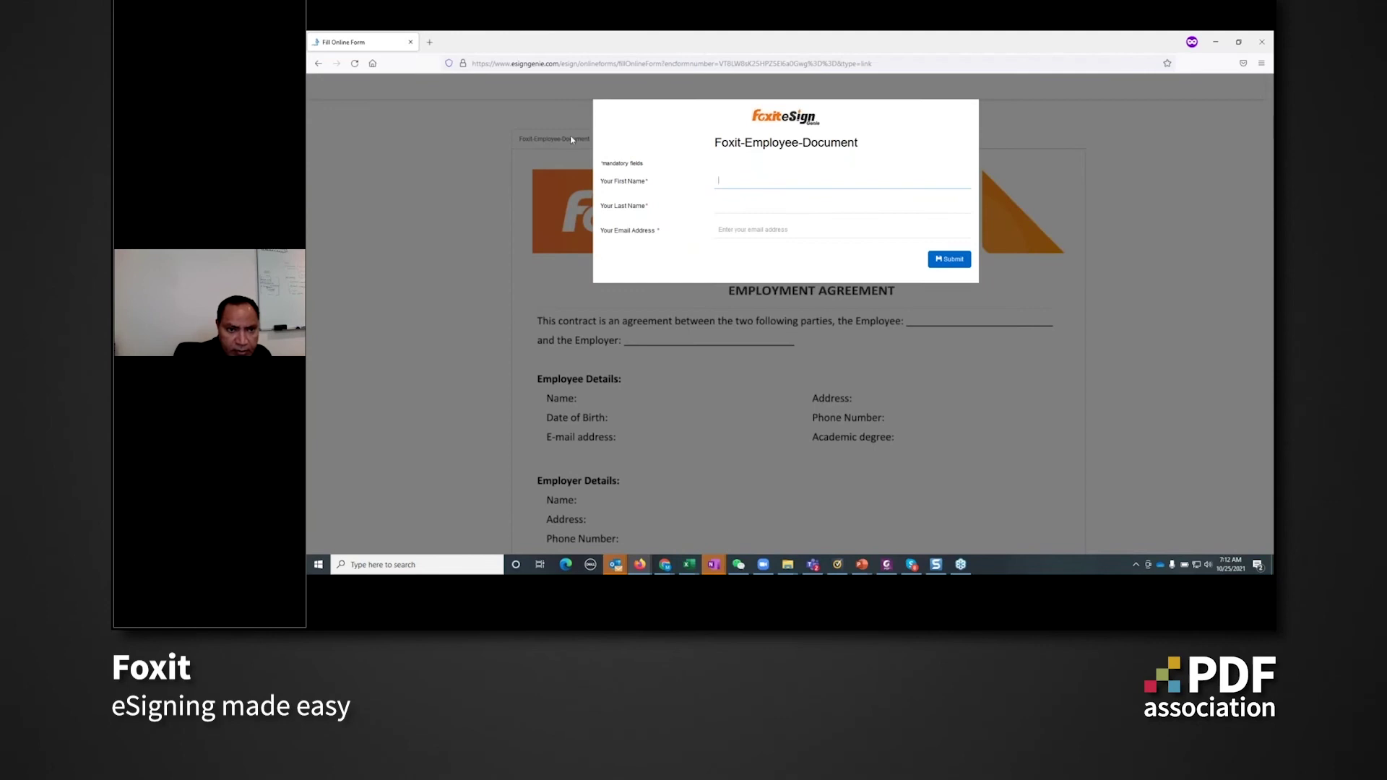
# Open the Gmail inbox in a new private tab
pyautogui.click(430, 43)
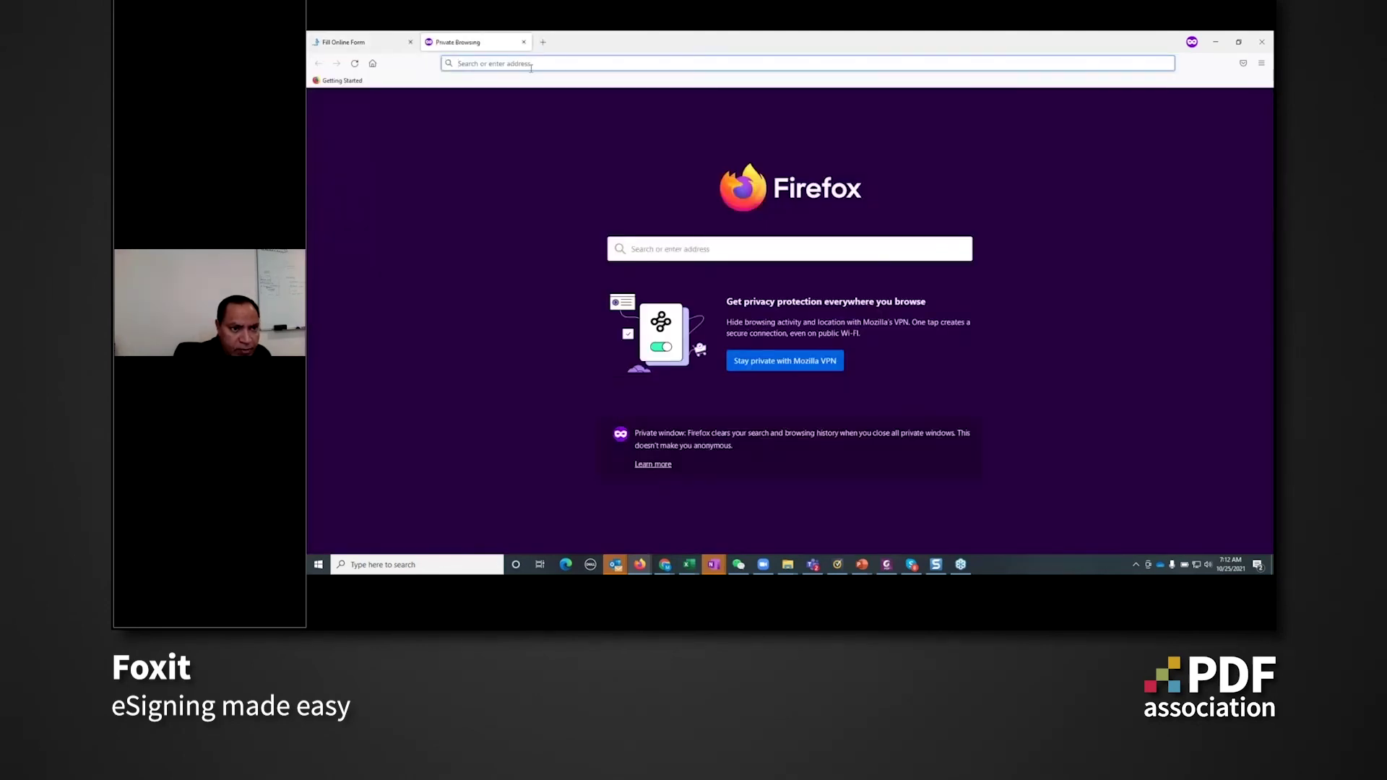
pyautogui.click(383, 42)
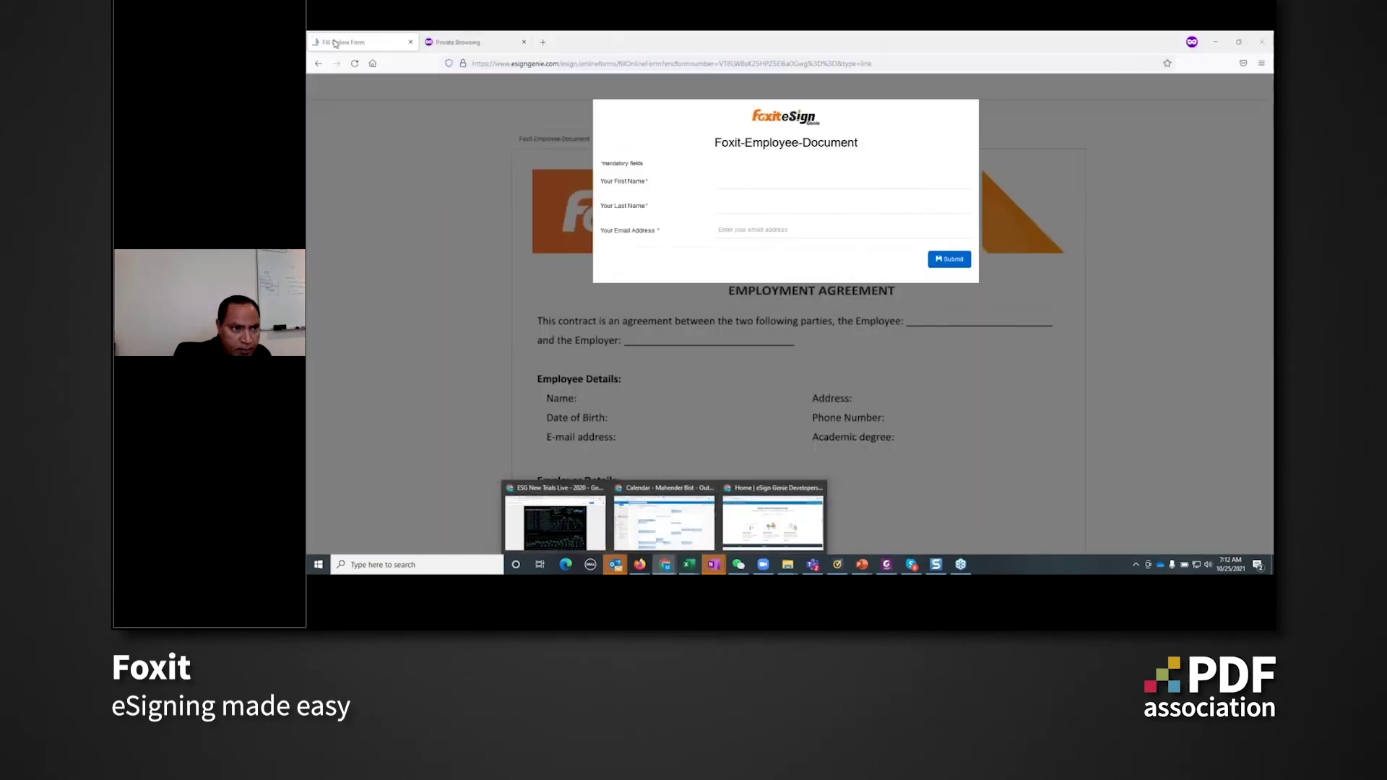
pyautogui.click(498, 43)
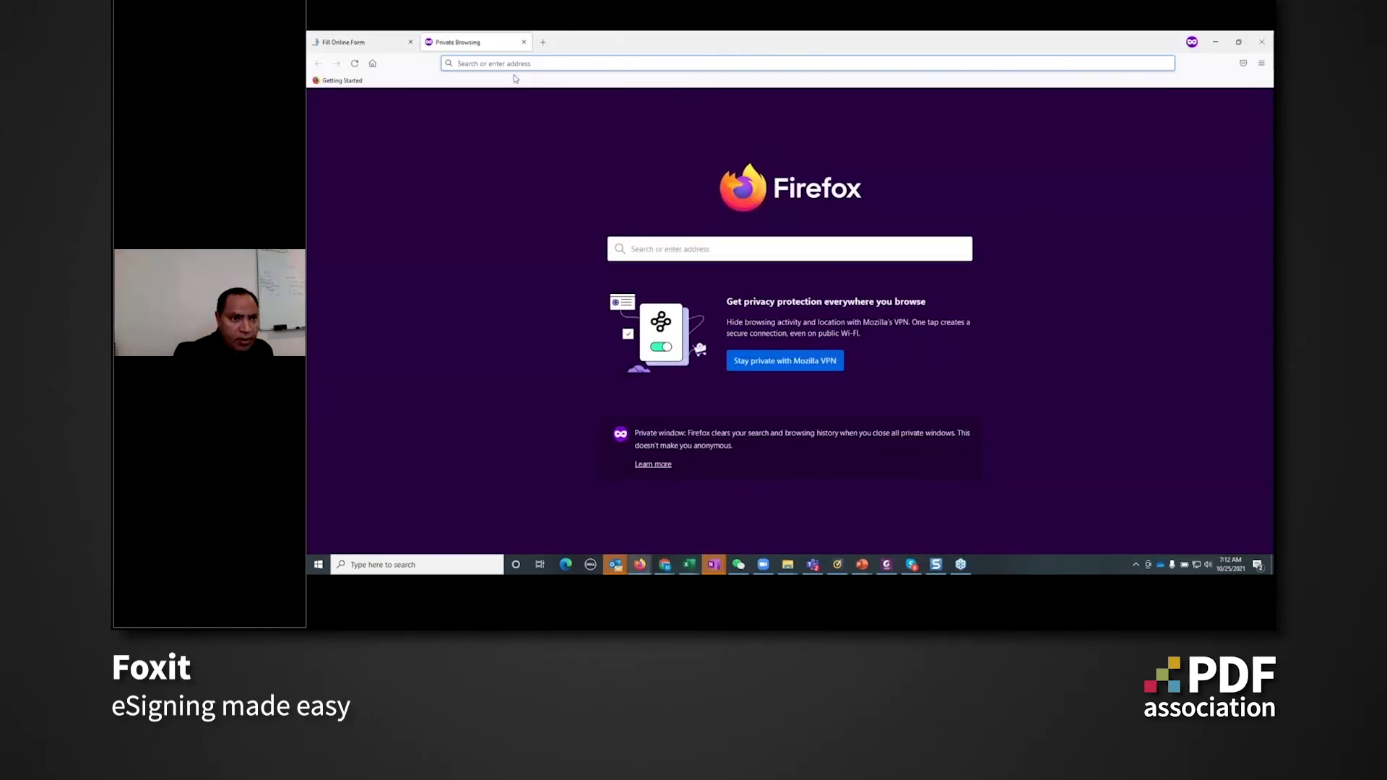
pyautogui.write('gmai')
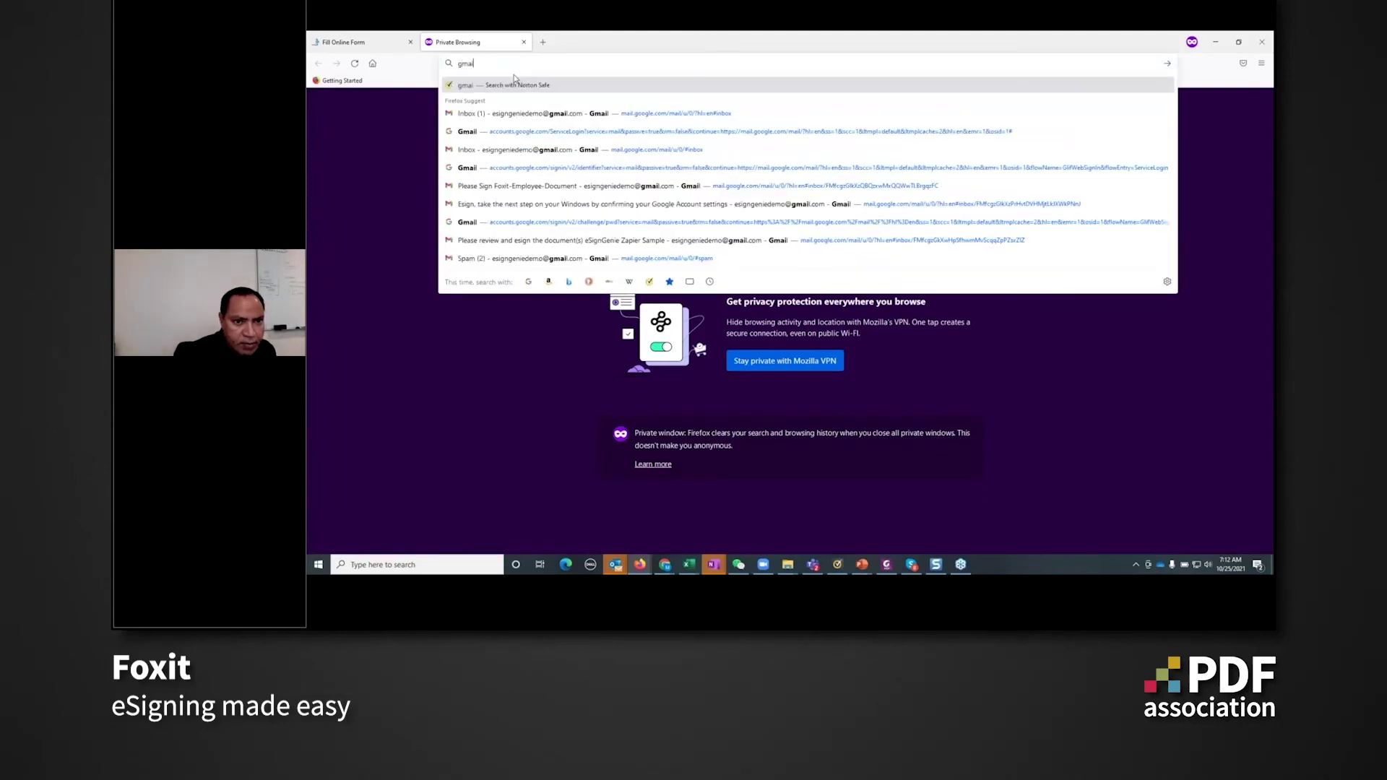
pyautogui.click(535, 114)
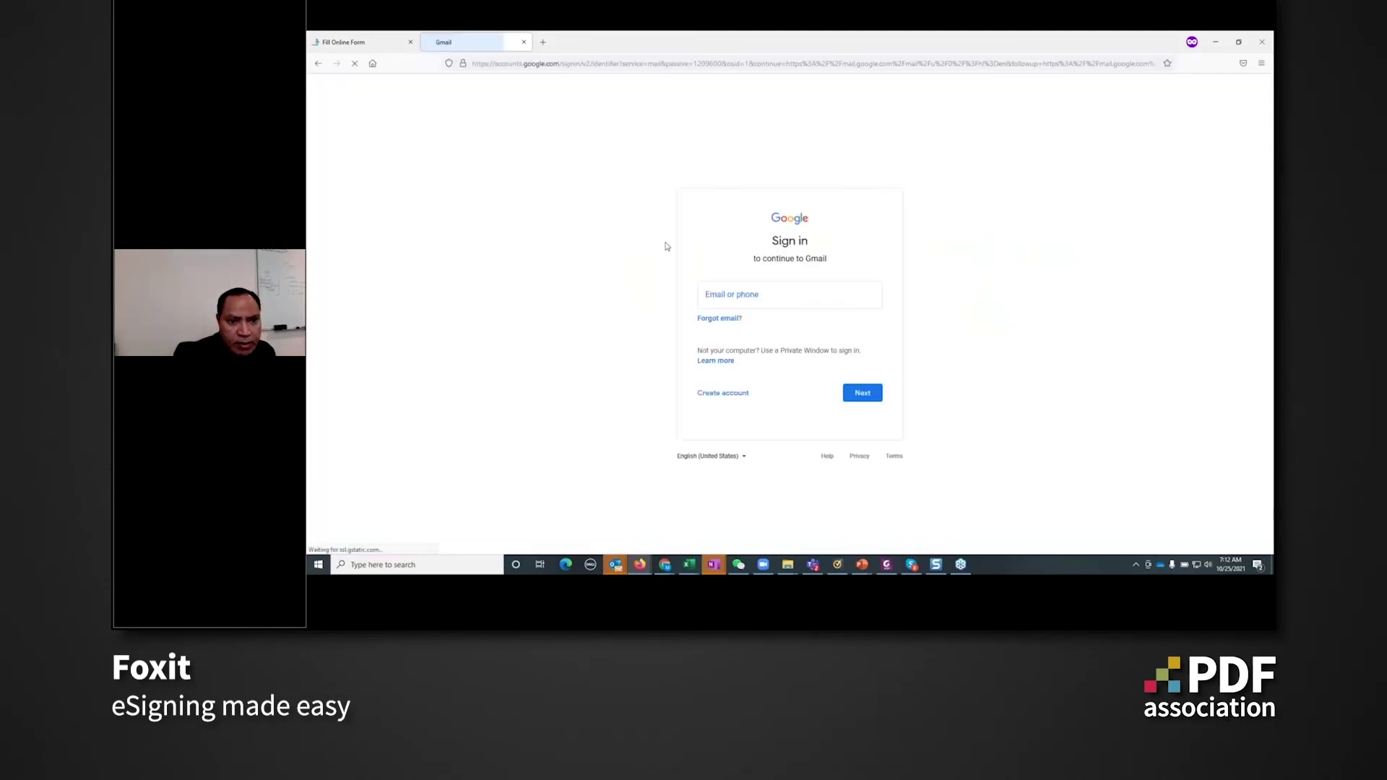
# Sign in to the demo Gmail account with saved credentials and confirm recovery details
pyautogui.click(742, 292)
pyautogui.click(750, 318)
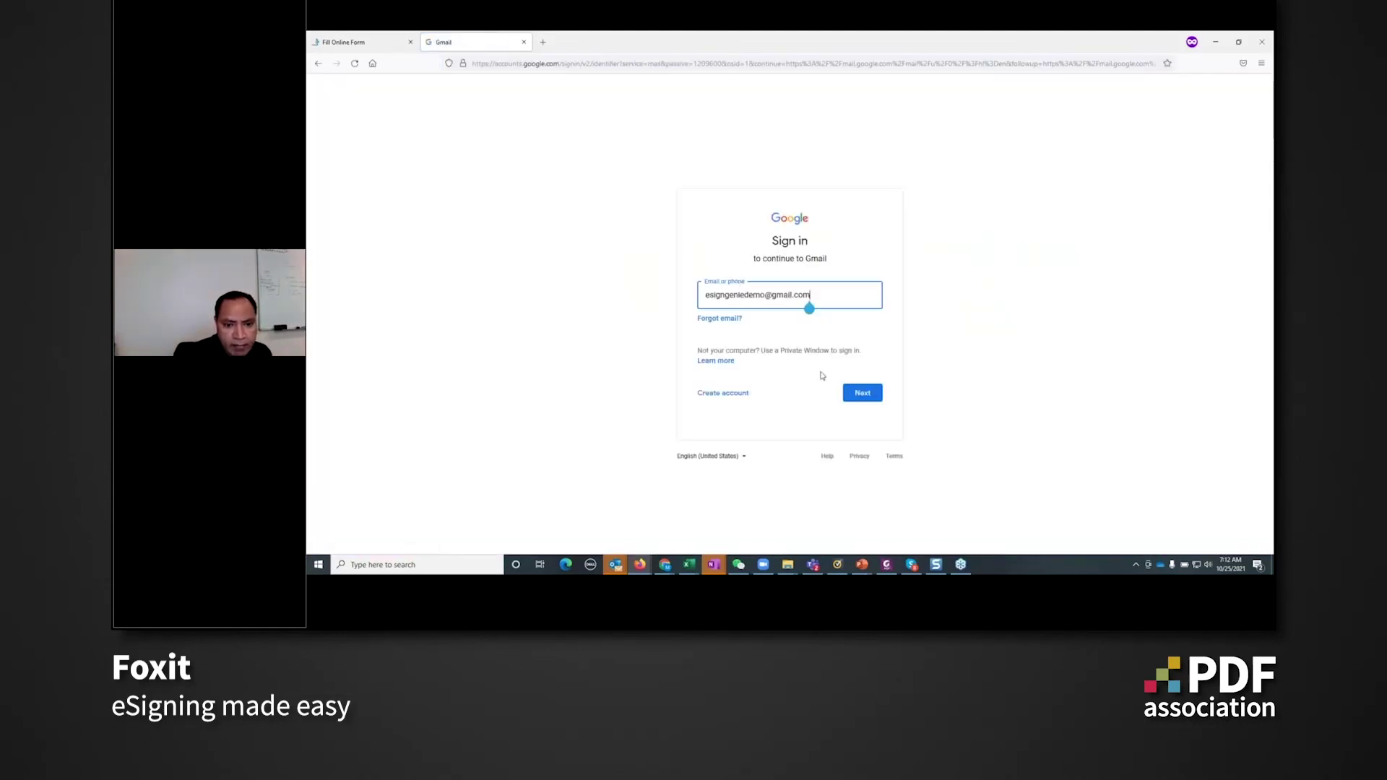
pyautogui.click(867, 395)
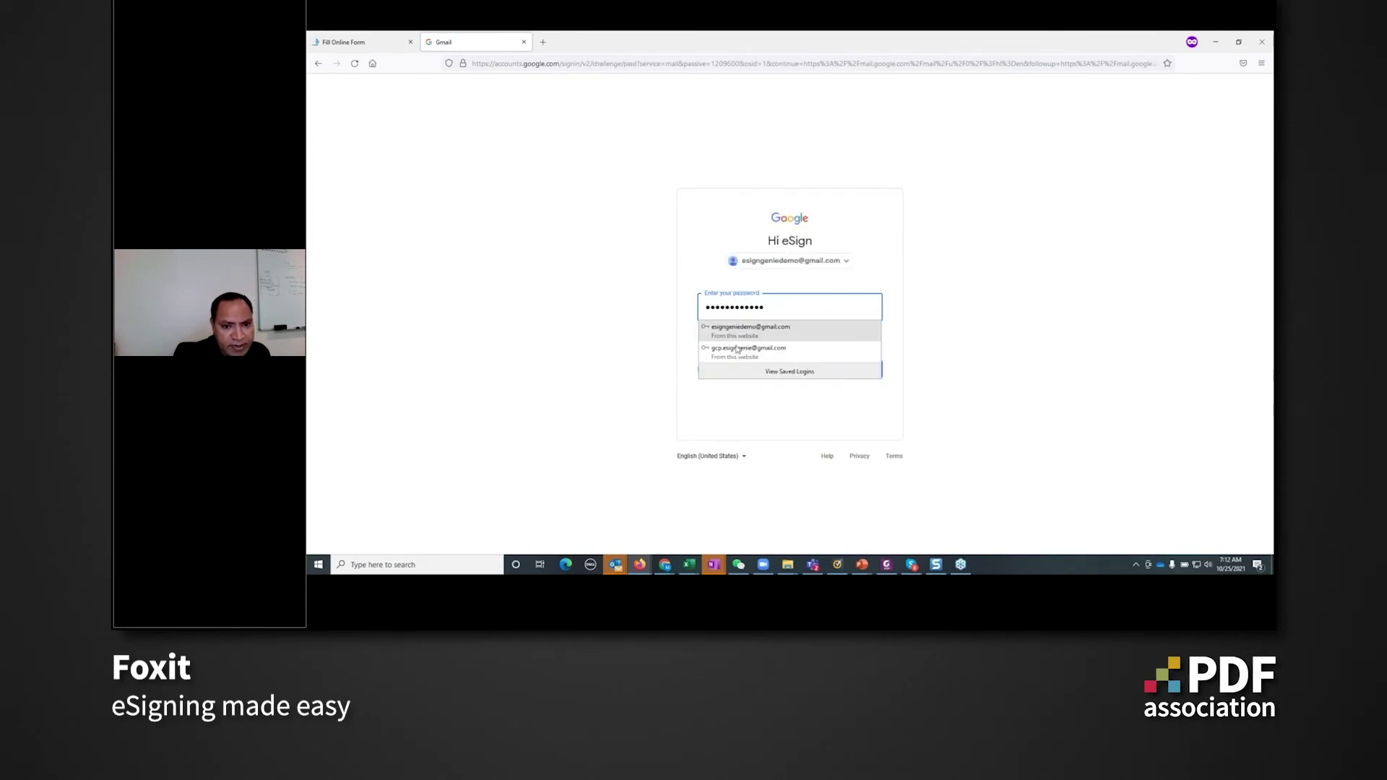
pyautogui.click(784, 403)
pyautogui.click(863, 370)
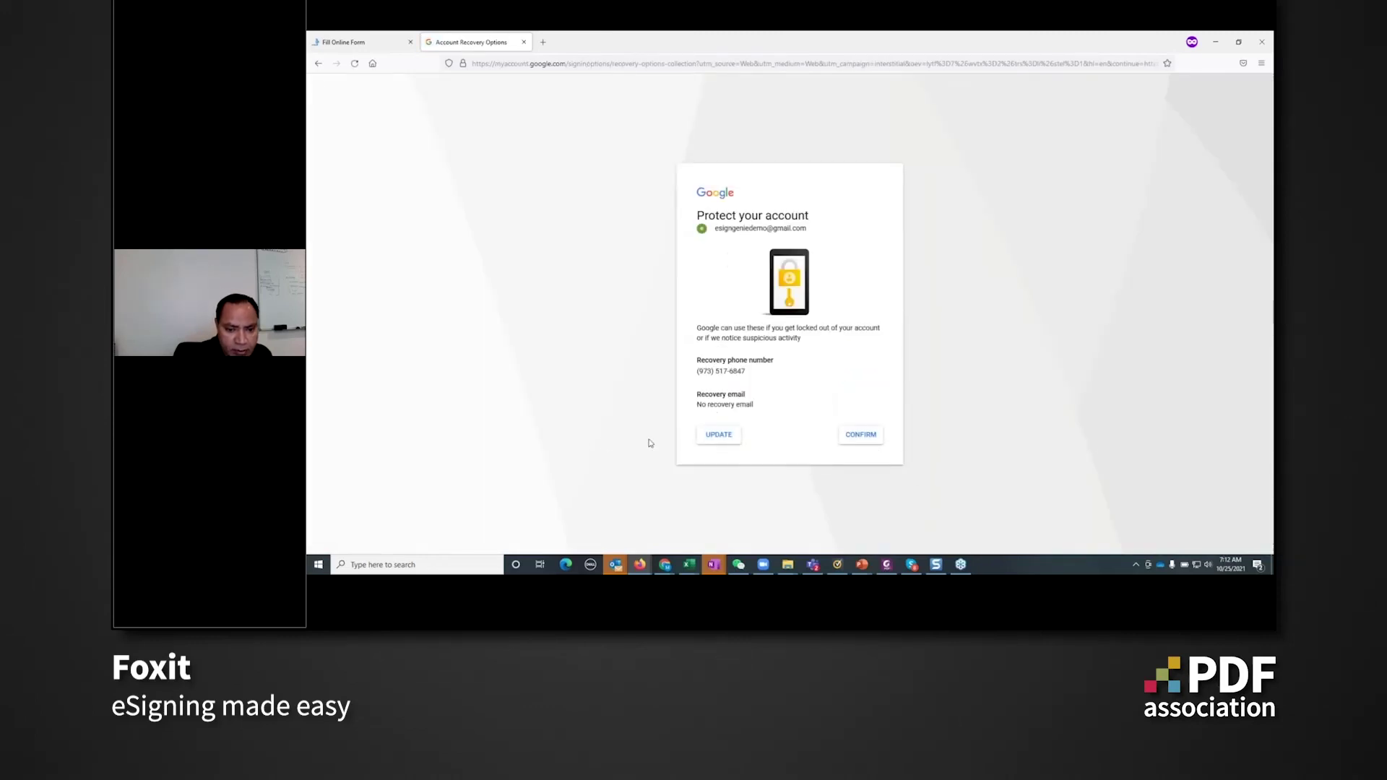
pyautogui.click(860, 440)
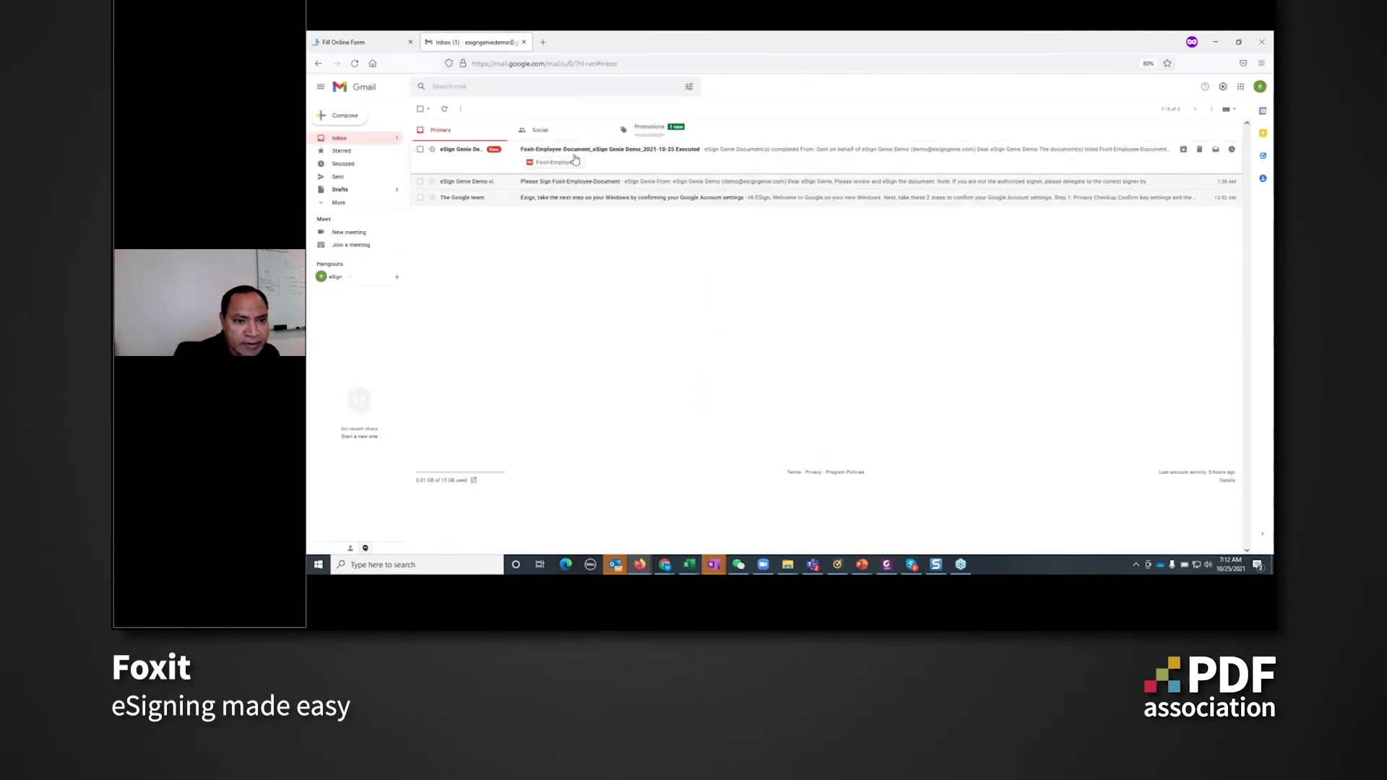
pyautogui.click(347, 42)
# Close the online form tab and switch to the other browser window
pyautogui.click(544, 43)
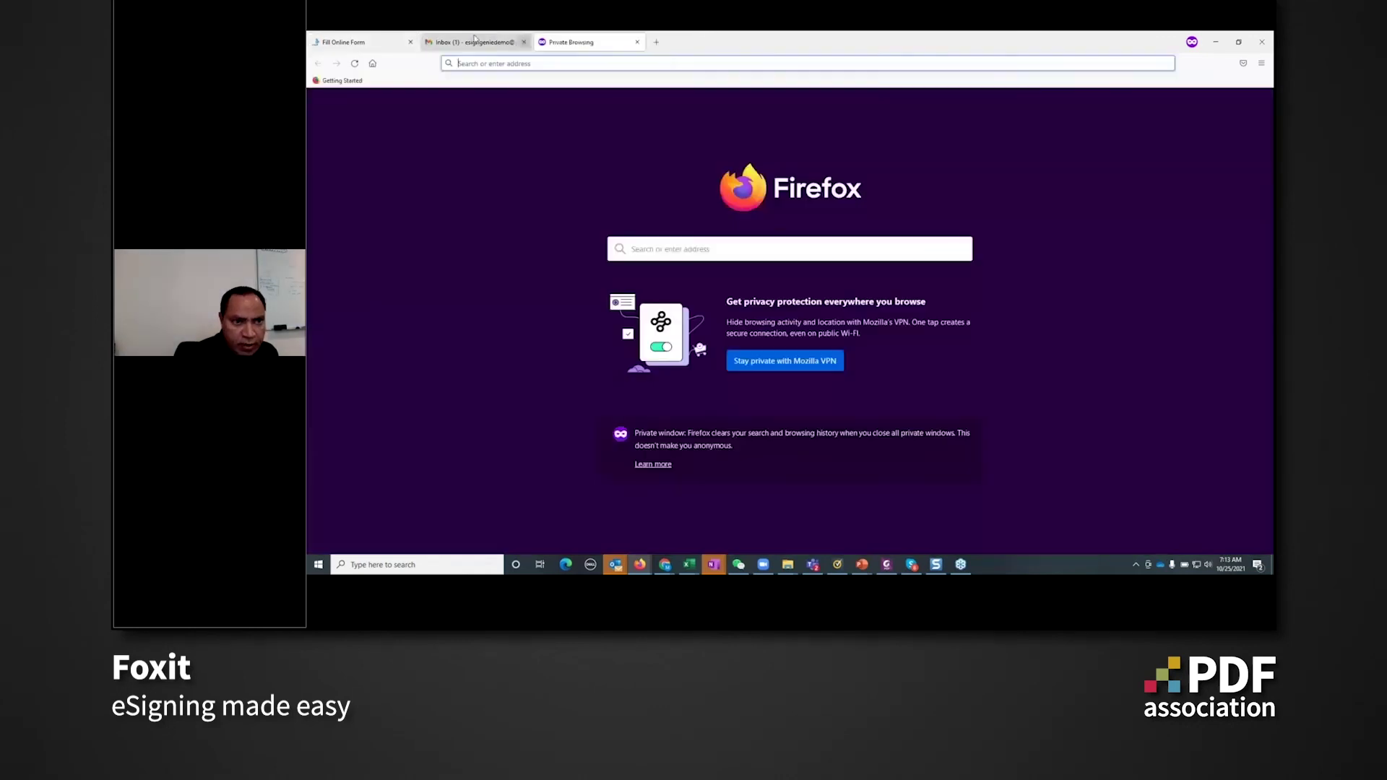
pyautogui.click(410, 41)
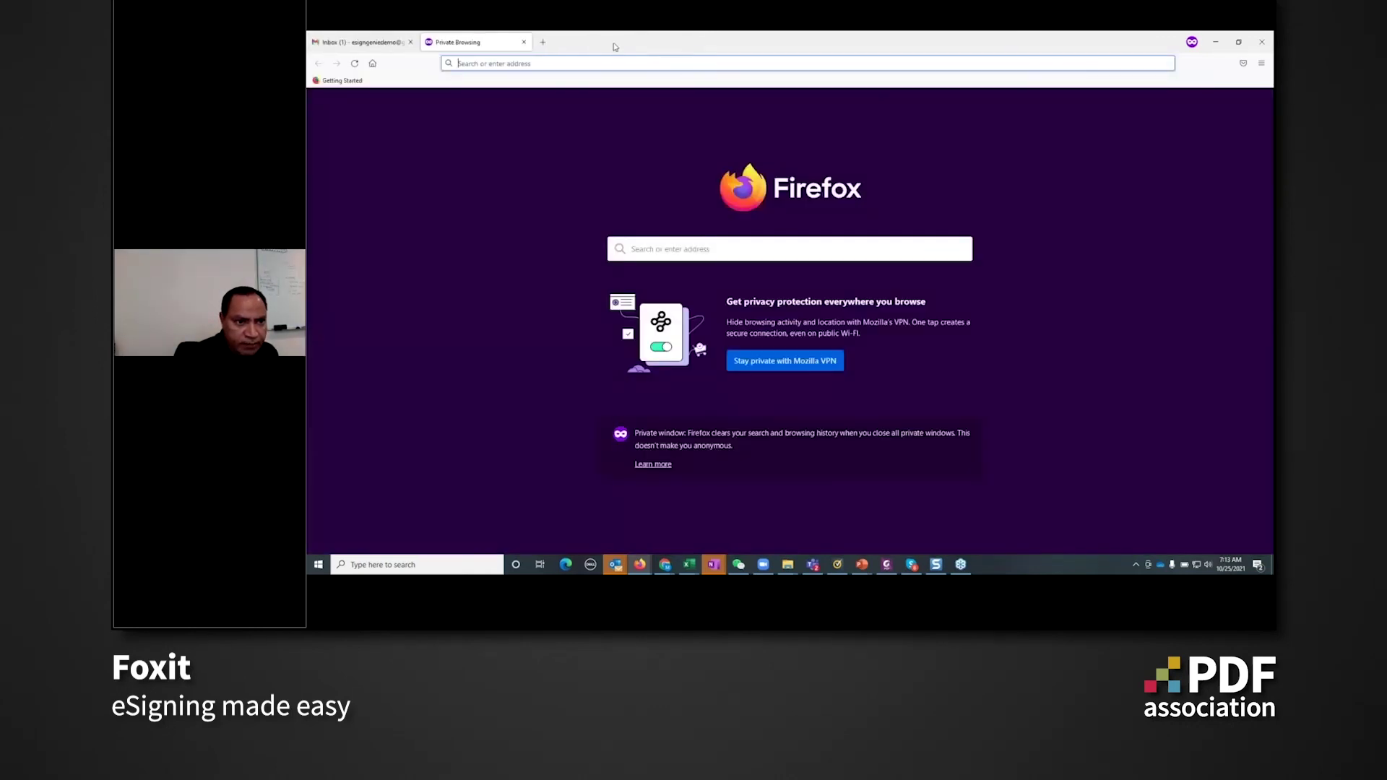
pyautogui.click(543, 42)
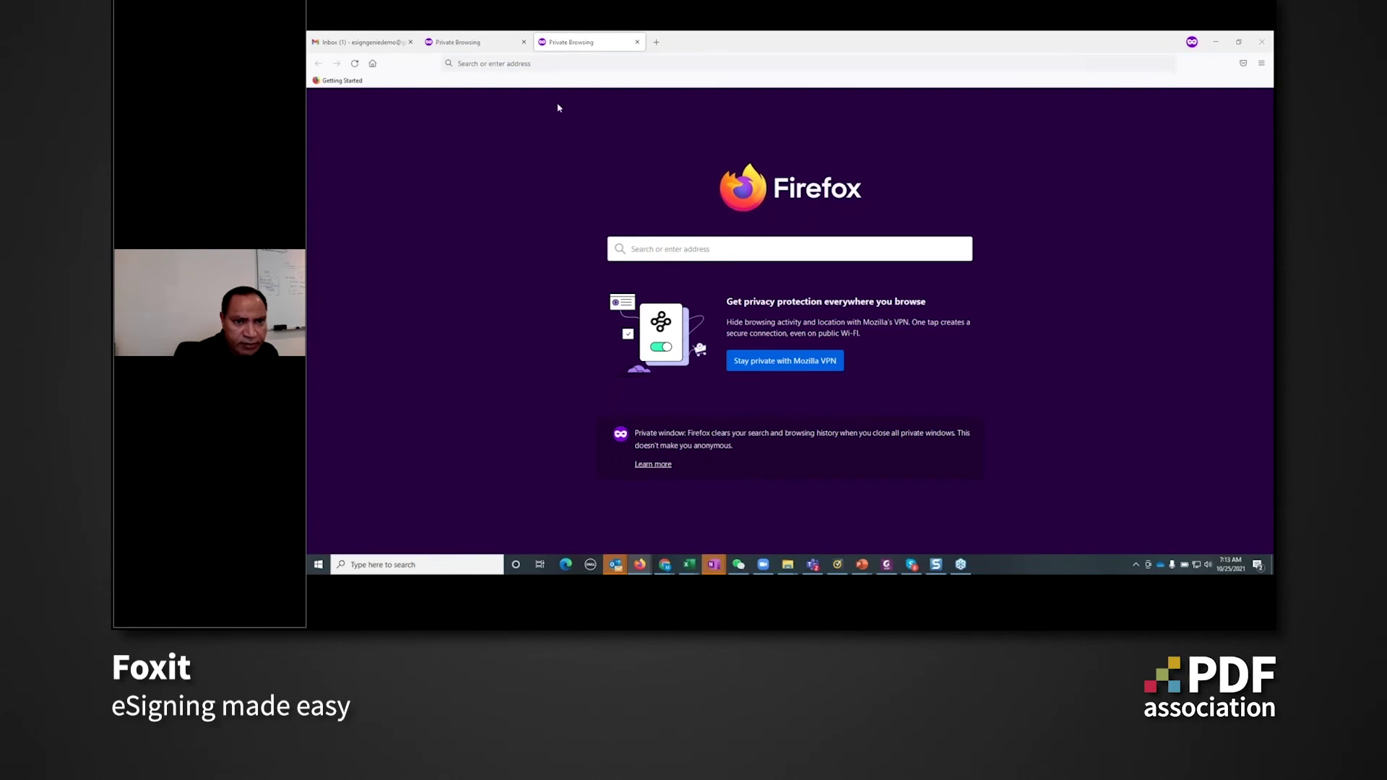
pyautogui.hotkey('alt', 'Tab')
# Open esigngenie.com, log in and show the Documents list
pyautogui.click(564, 40)
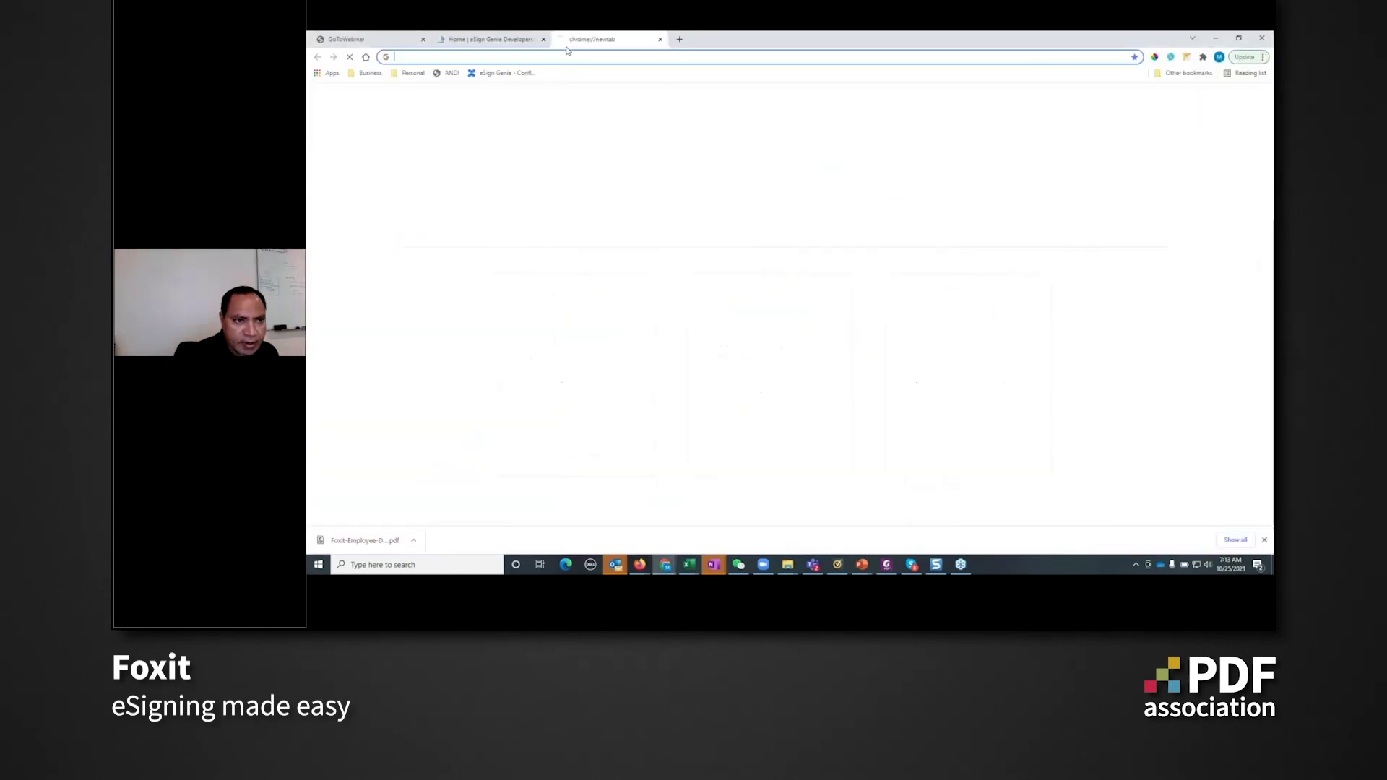
pyautogui.write('esigngenie.com')
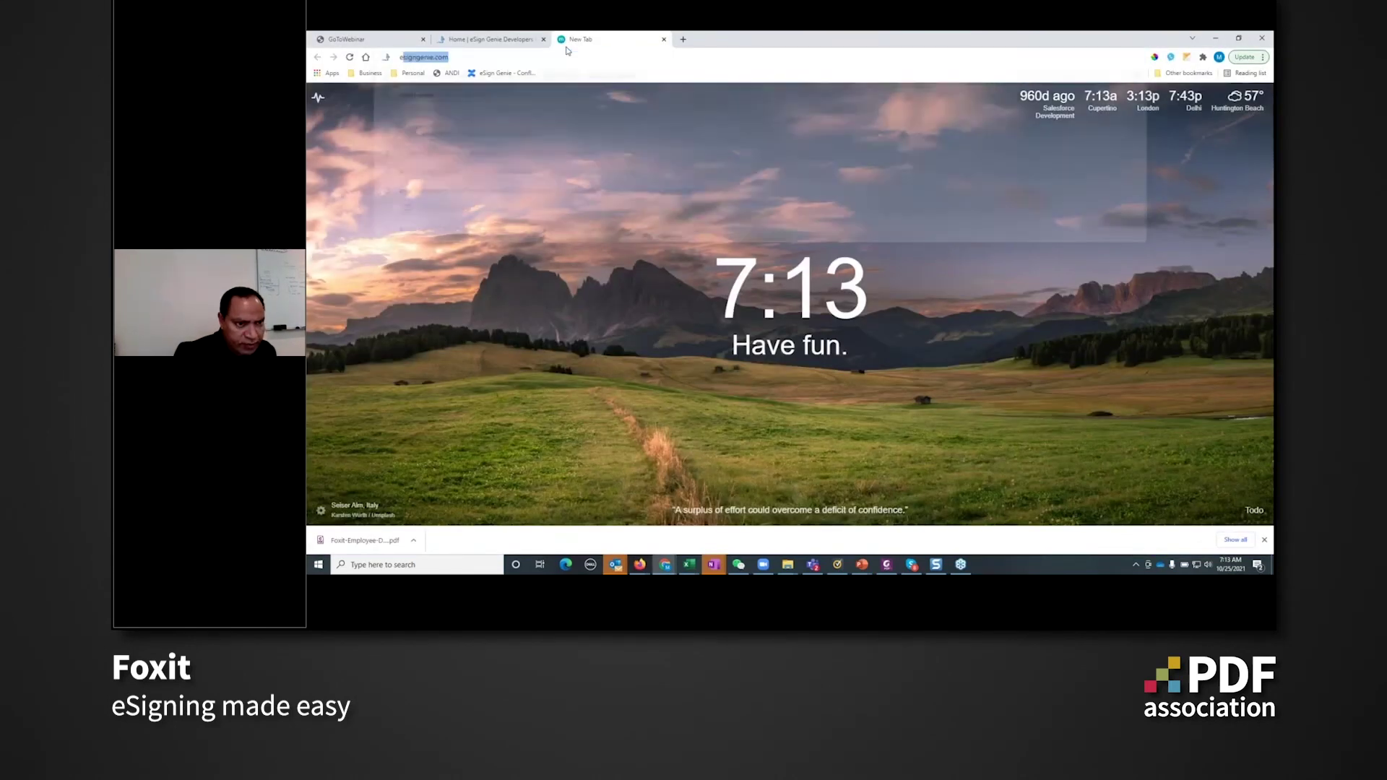
pyautogui.press('Down')
pyautogui.press('Down')
pyautogui.press('Down')
pyautogui.press('Return')
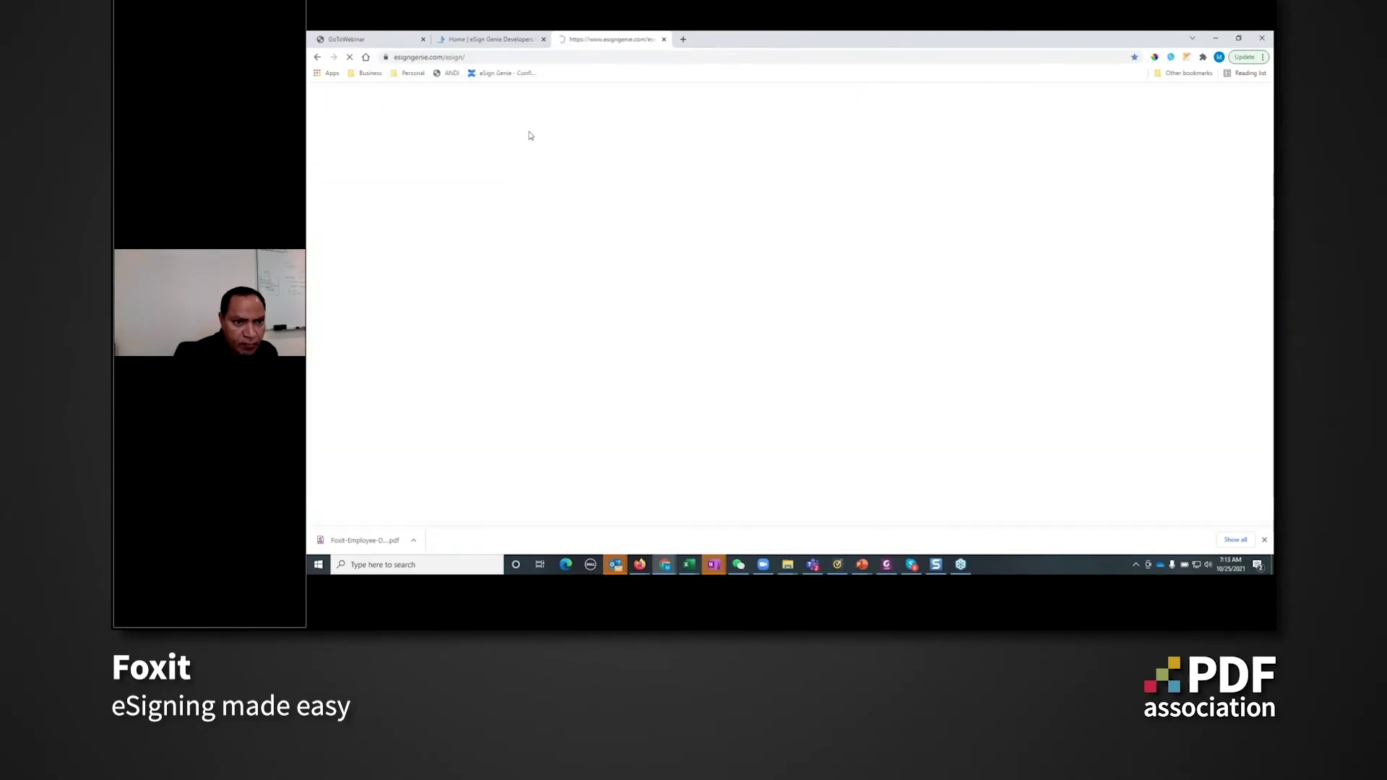
pyautogui.click(1078, 291)
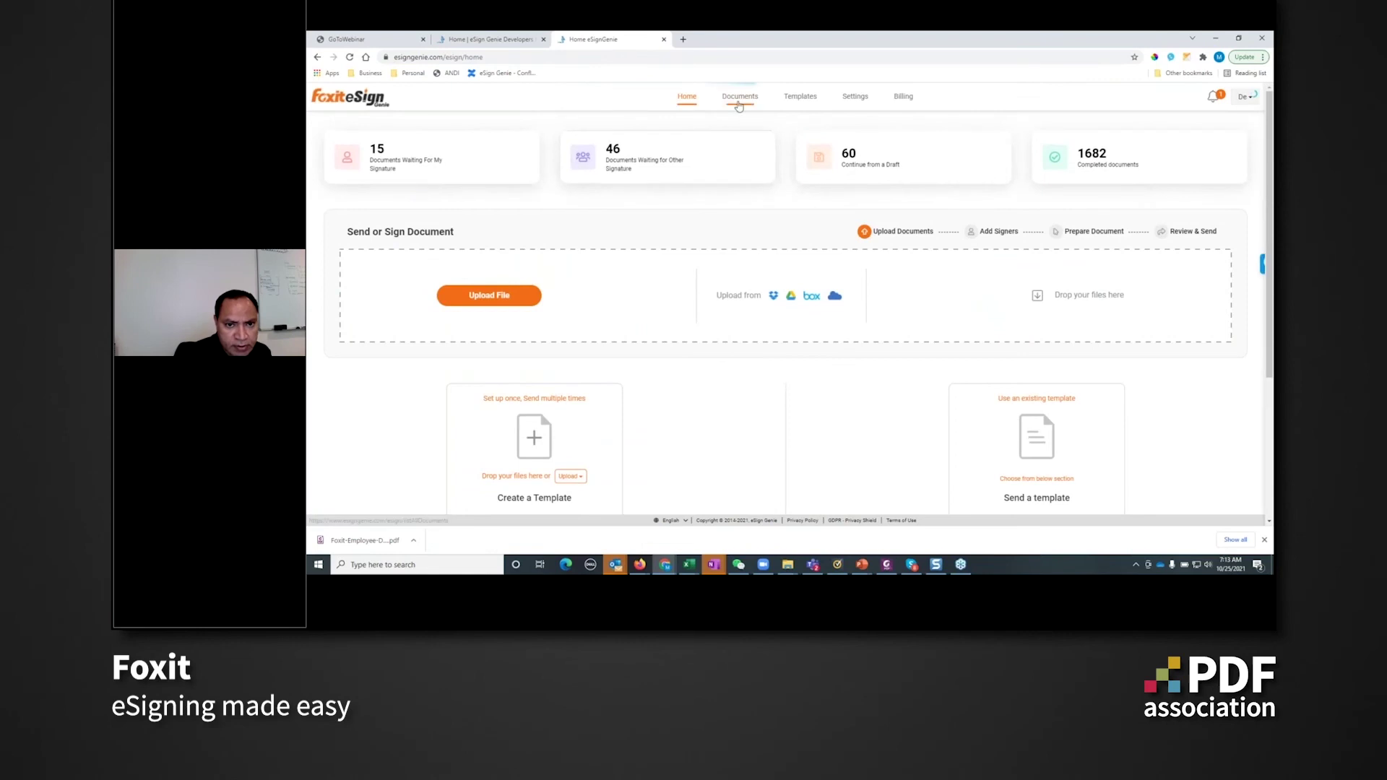
pyautogui.click(739, 103)
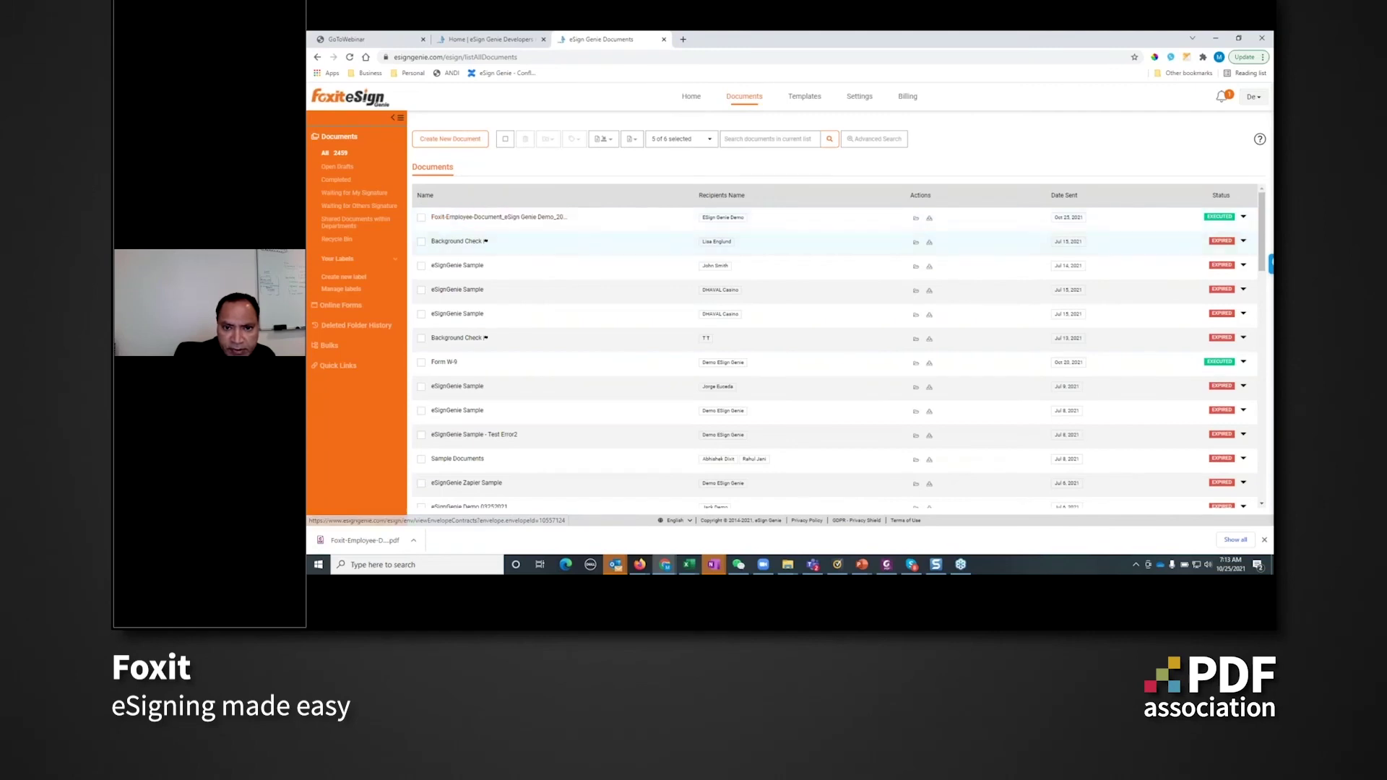
# Select the Foxit-Employee-Document template in Templates and start sending it
pyautogui.click(810, 101)
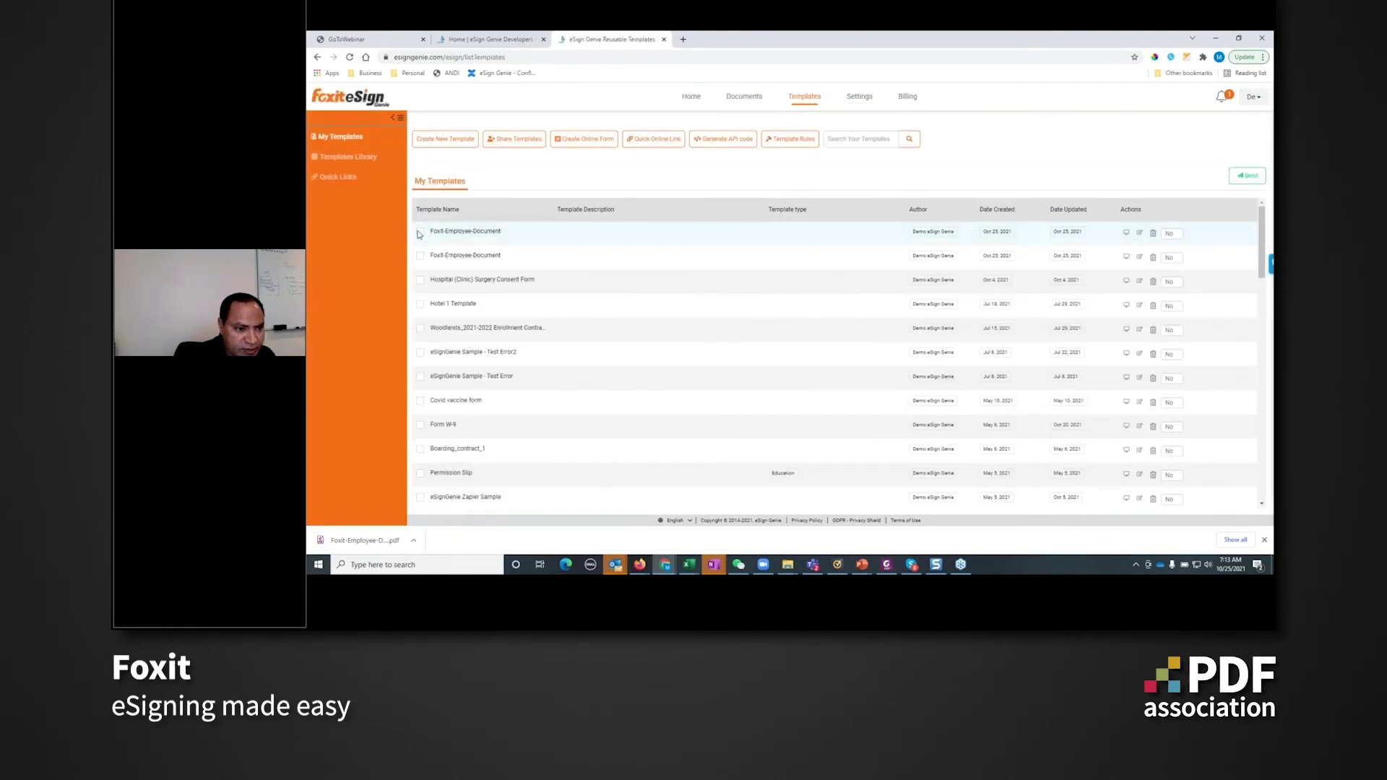
pyautogui.click(419, 232)
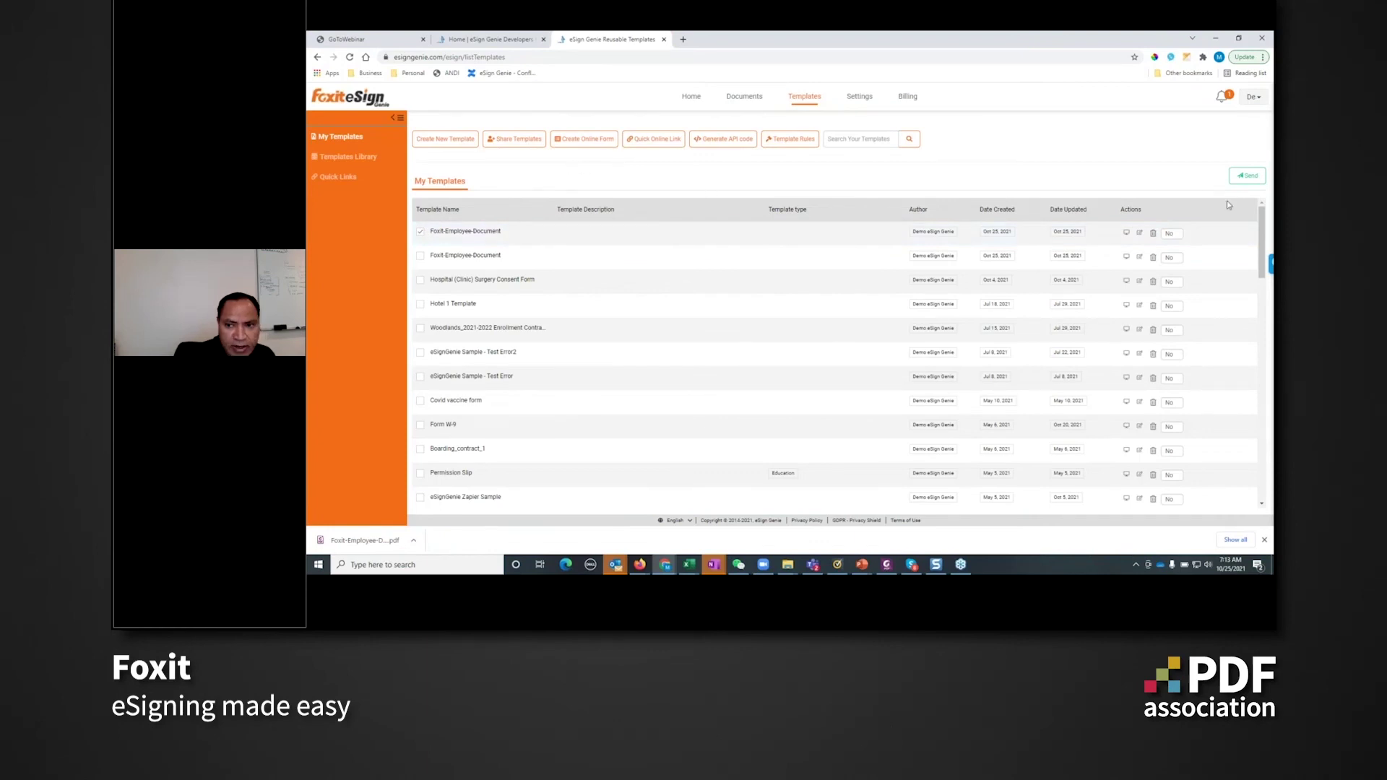
pyautogui.click(1246, 176)
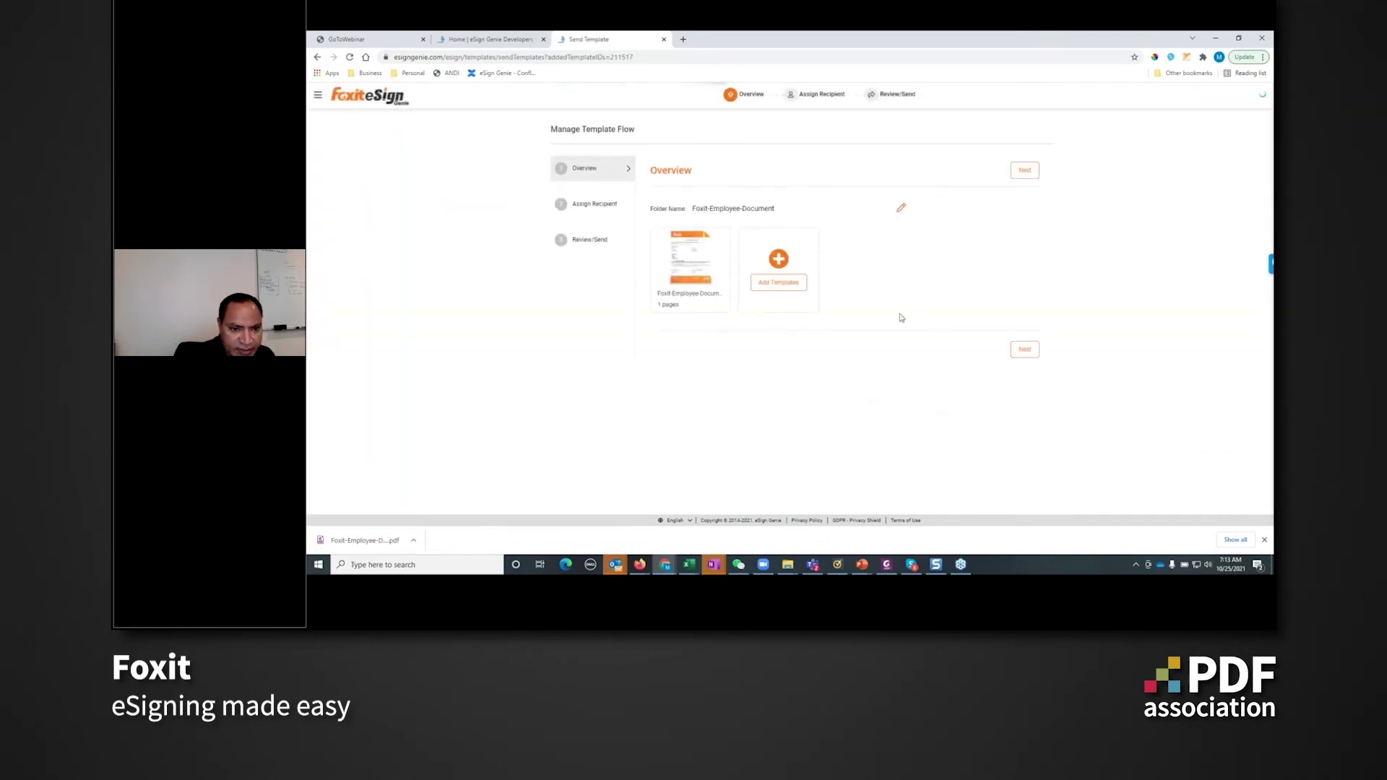
pyautogui.click(1026, 350)
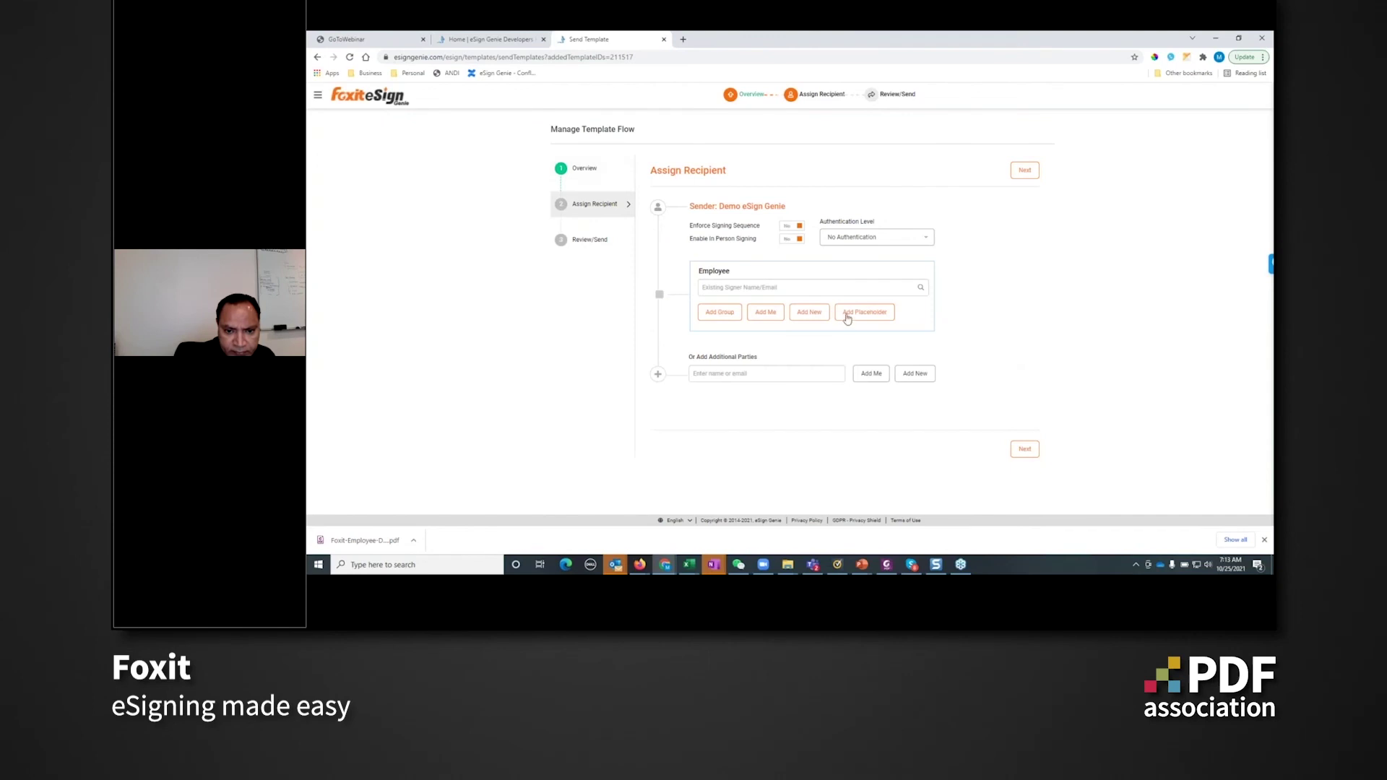
# Search for and assign the employee signer, then send the agreement for signature
pyautogui.click(833, 285)
pyautogui.write('esig')
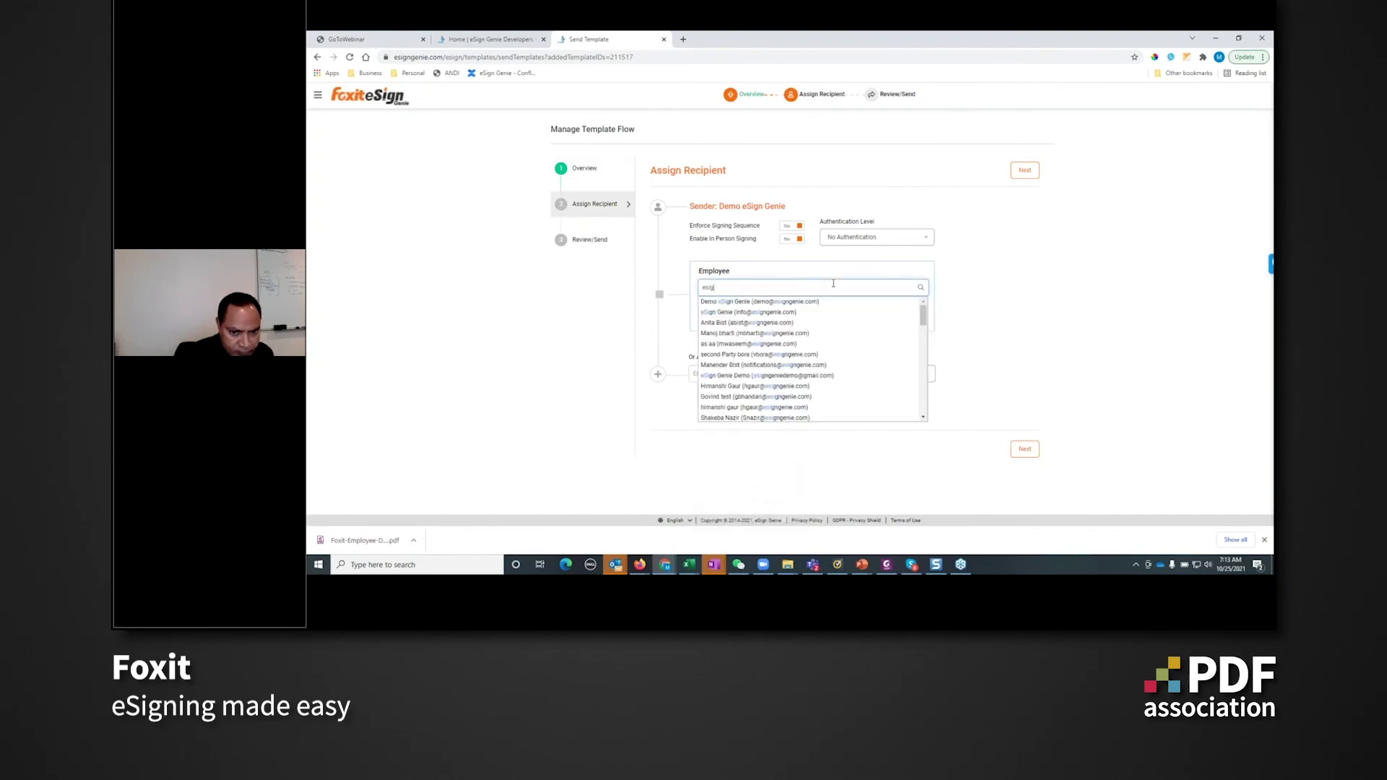
pyautogui.write('ng')
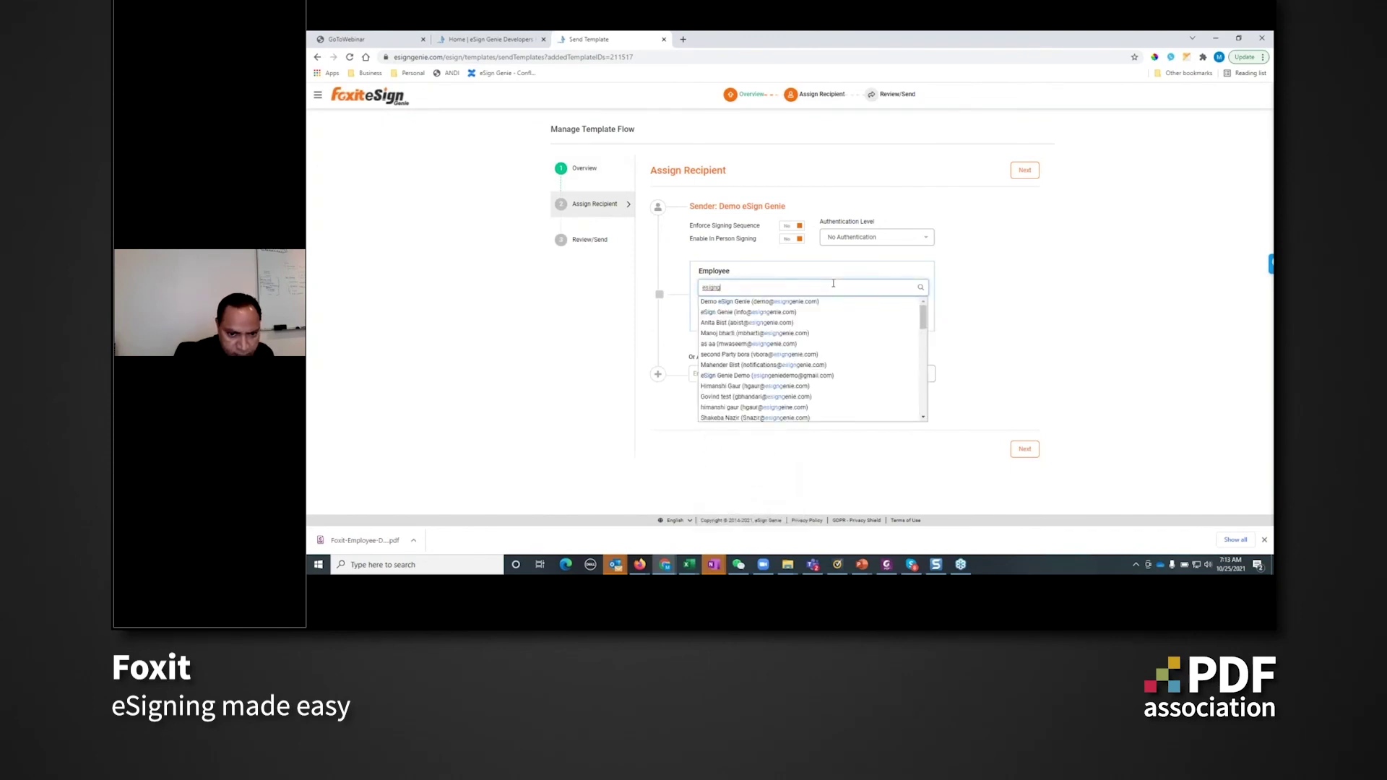
pyautogui.write('enie')
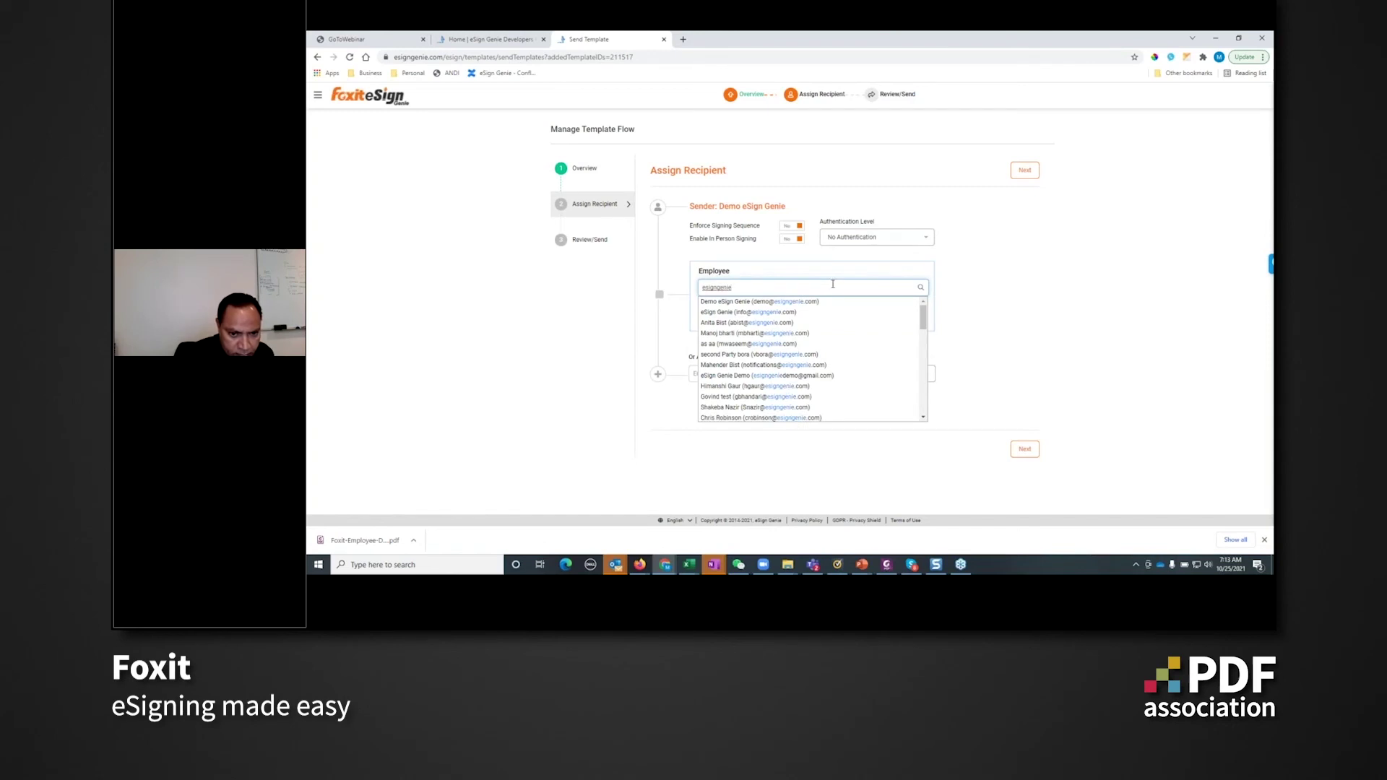
pyautogui.write('d')
pyautogui.click(794, 301)
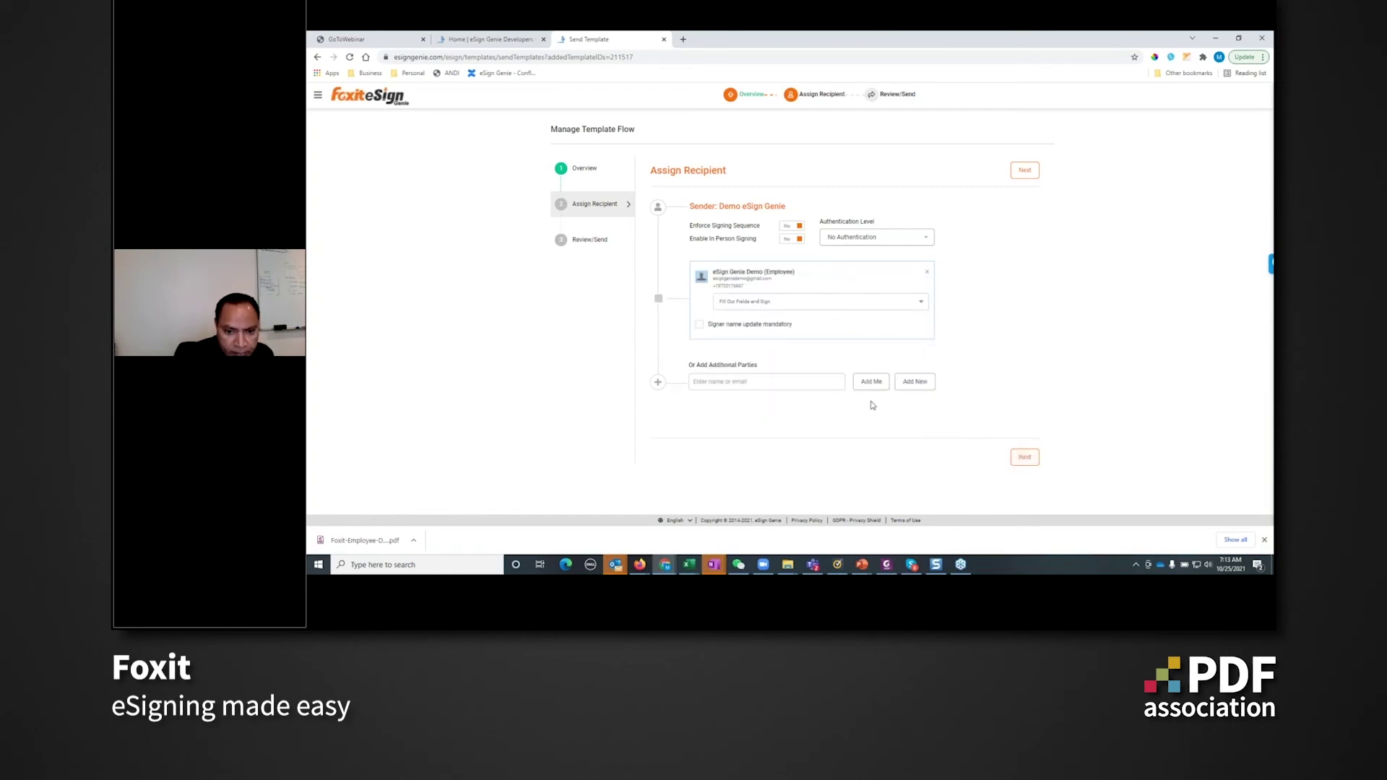
pyautogui.click(1025, 458)
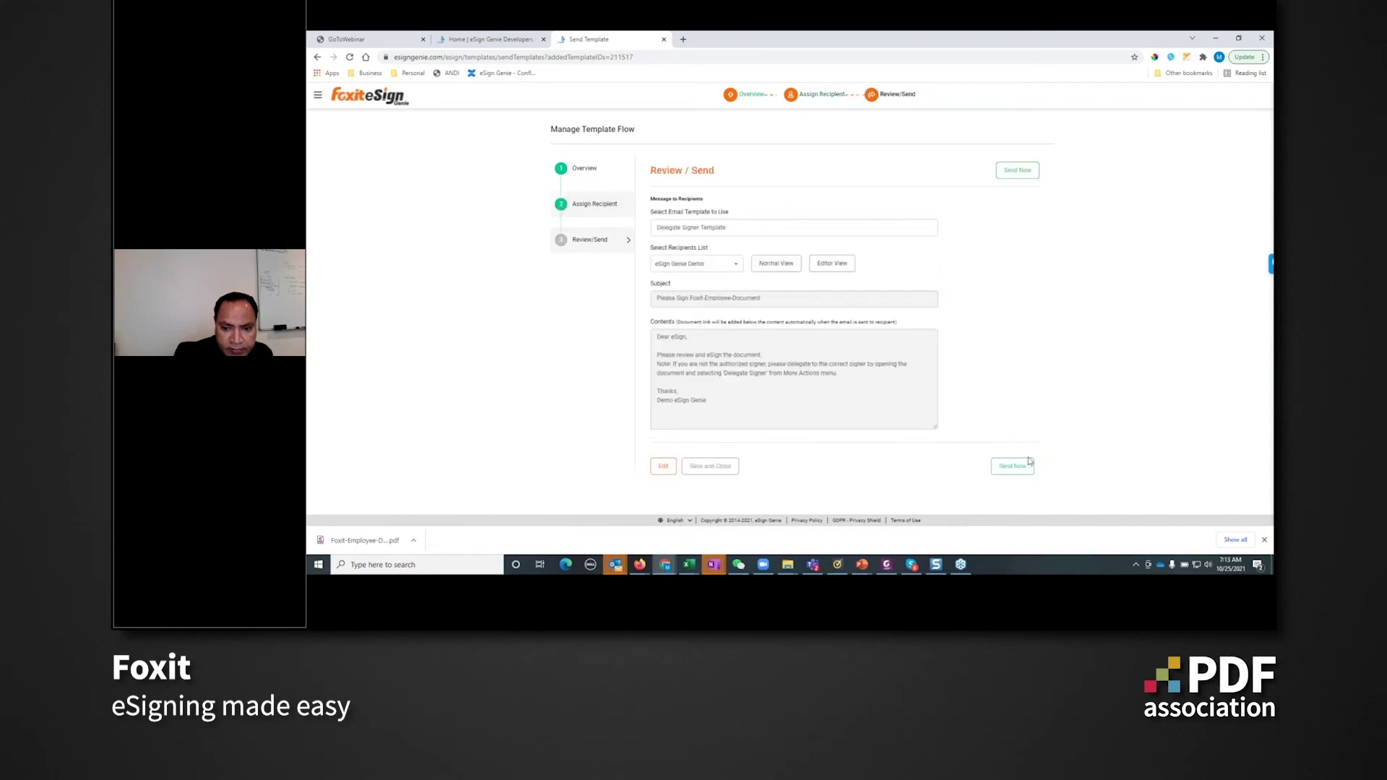
pyautogui.click(997, 469)
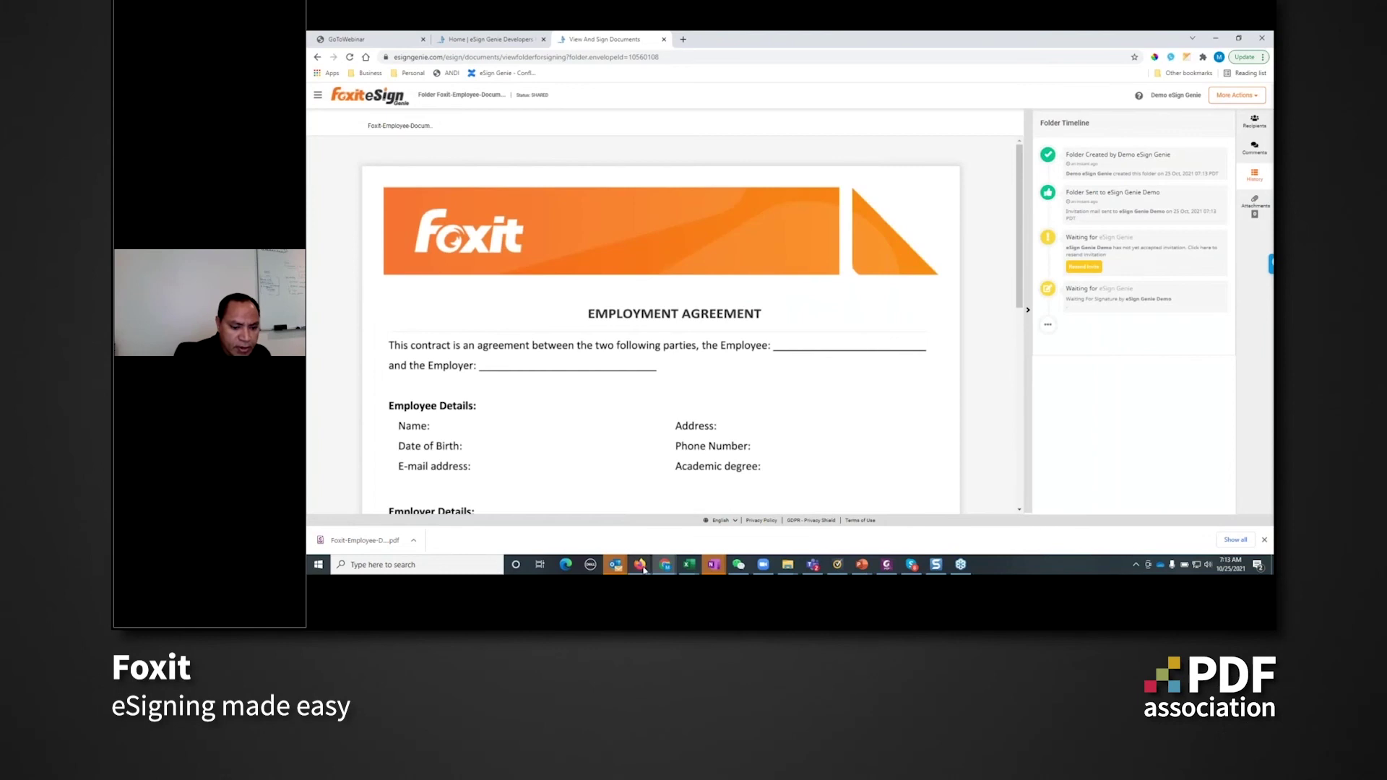
pyautogui.moveTo(642, 568)
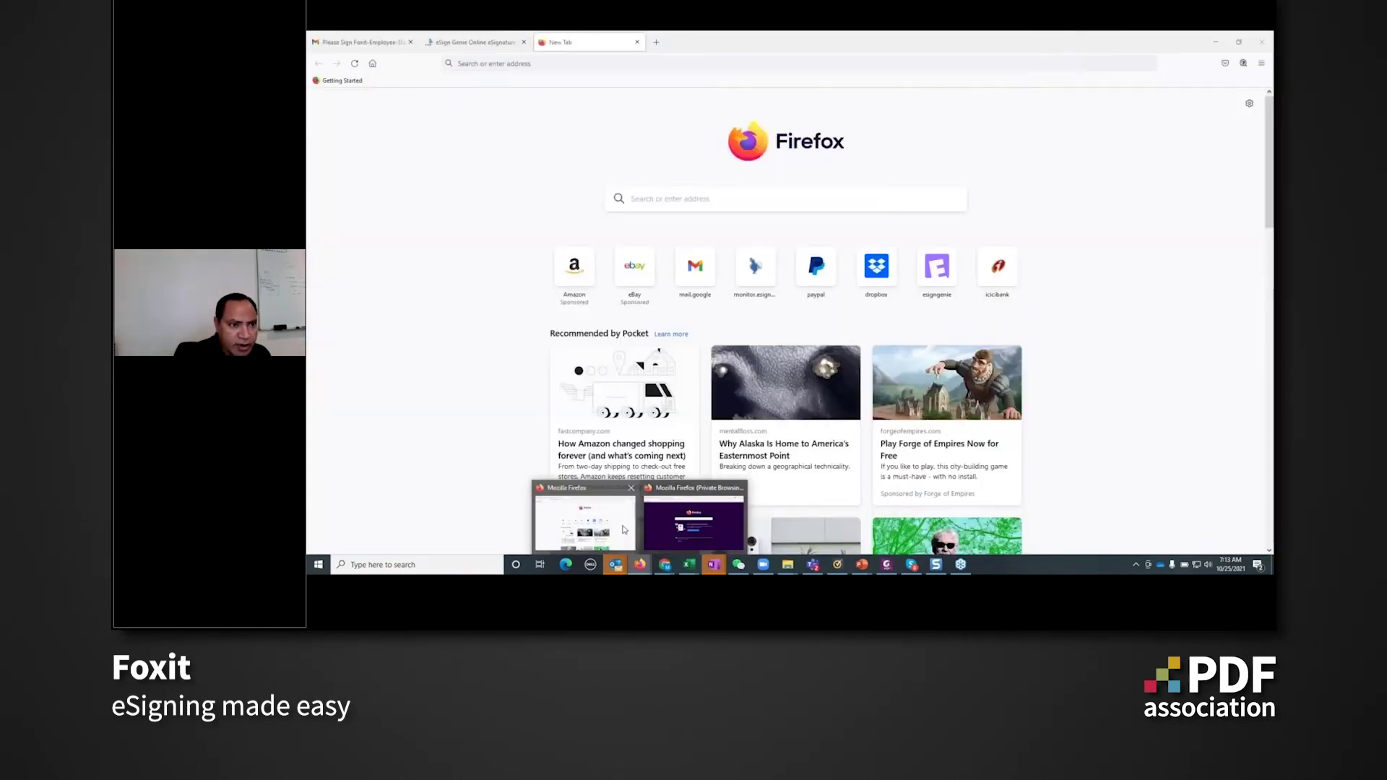
# Bring the Gmail window forward and check the inbox, including the Executed completion email
pyautogui.click(625, 529)
pyautogui.click(362, 42)
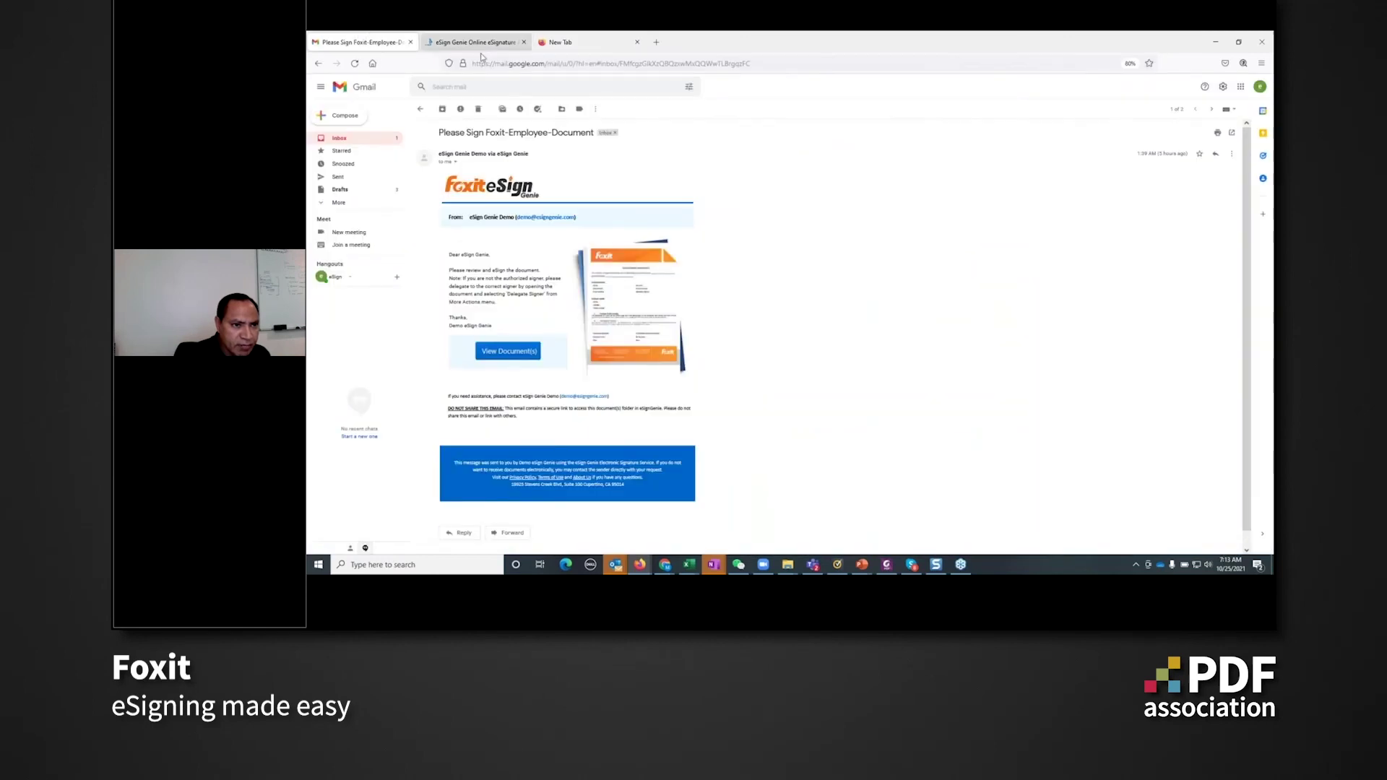
pyautogui.click(483, 45)
pyautogui.click(362, 42)
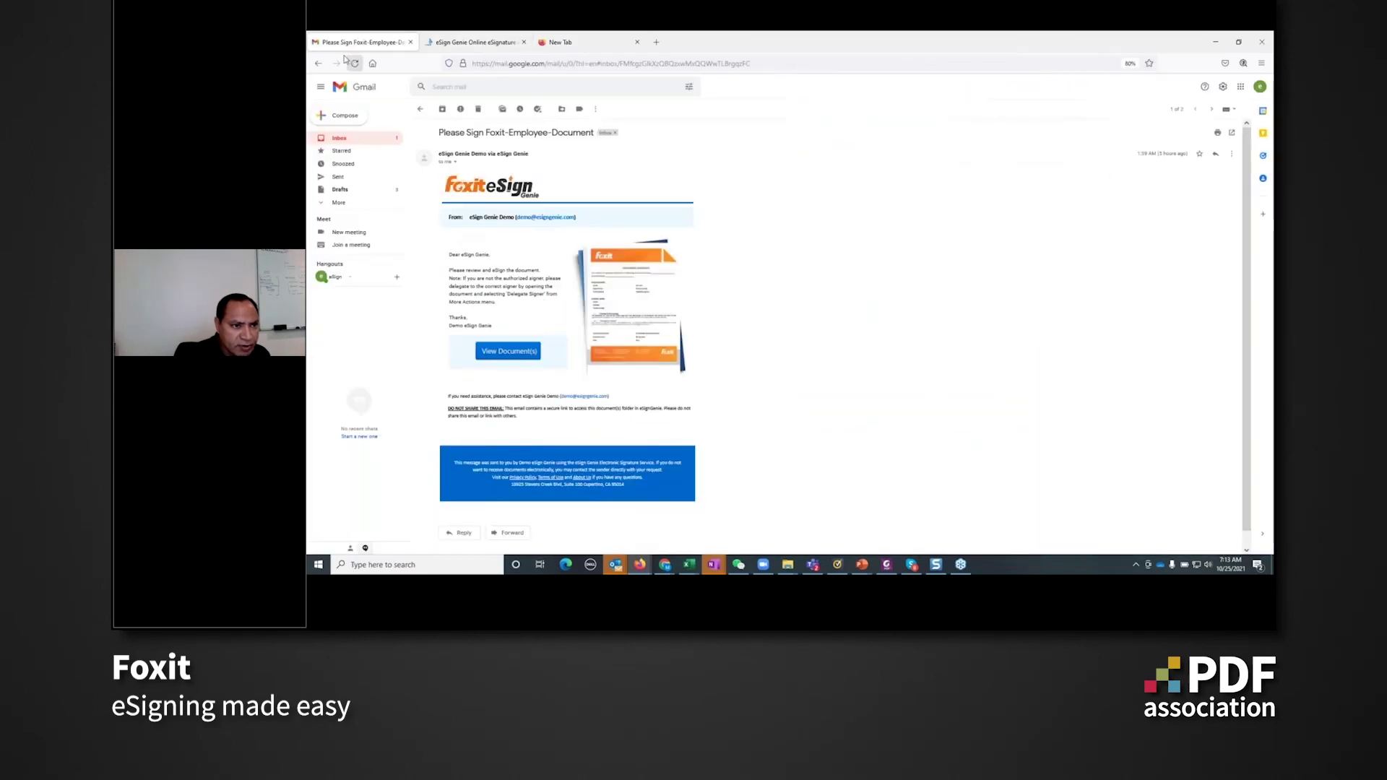
pyautogui.click(339, 137)
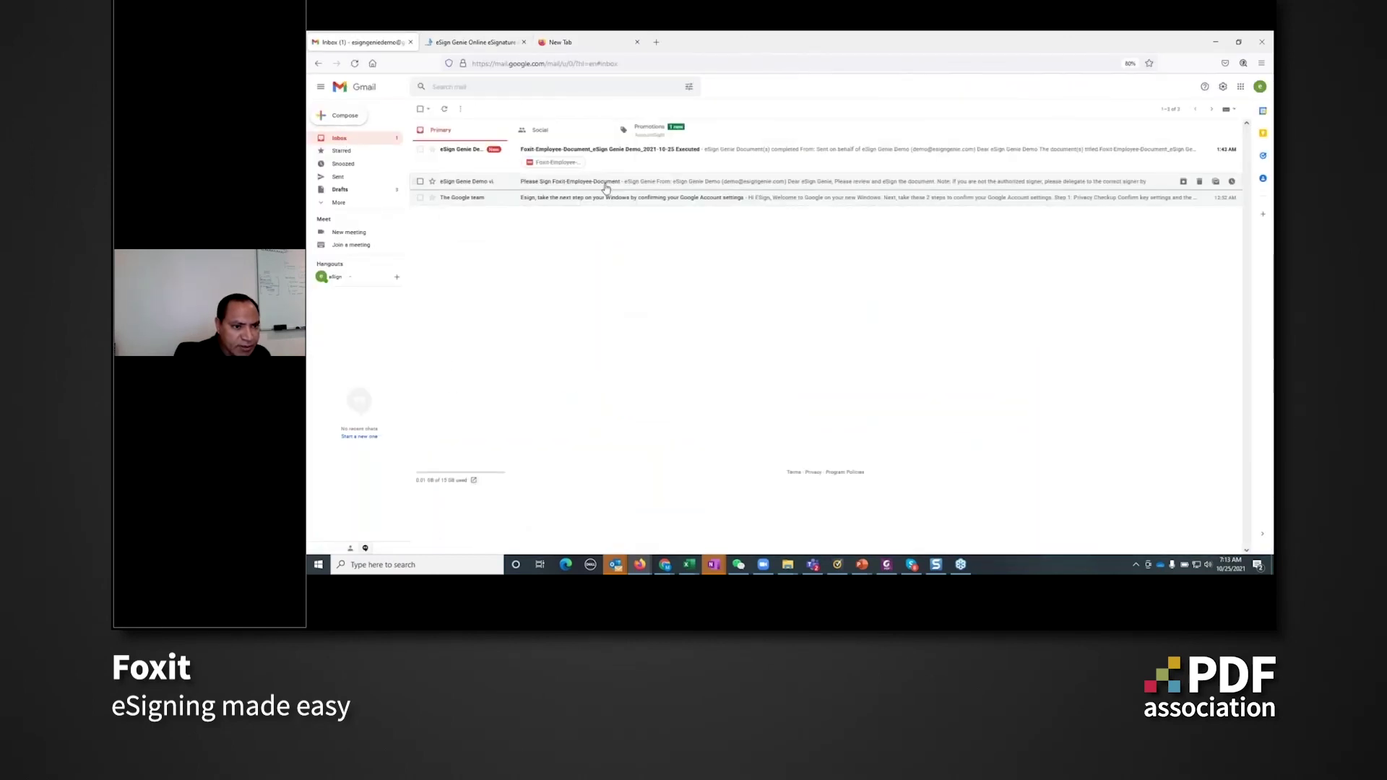
pyautogui.click(579, 155)
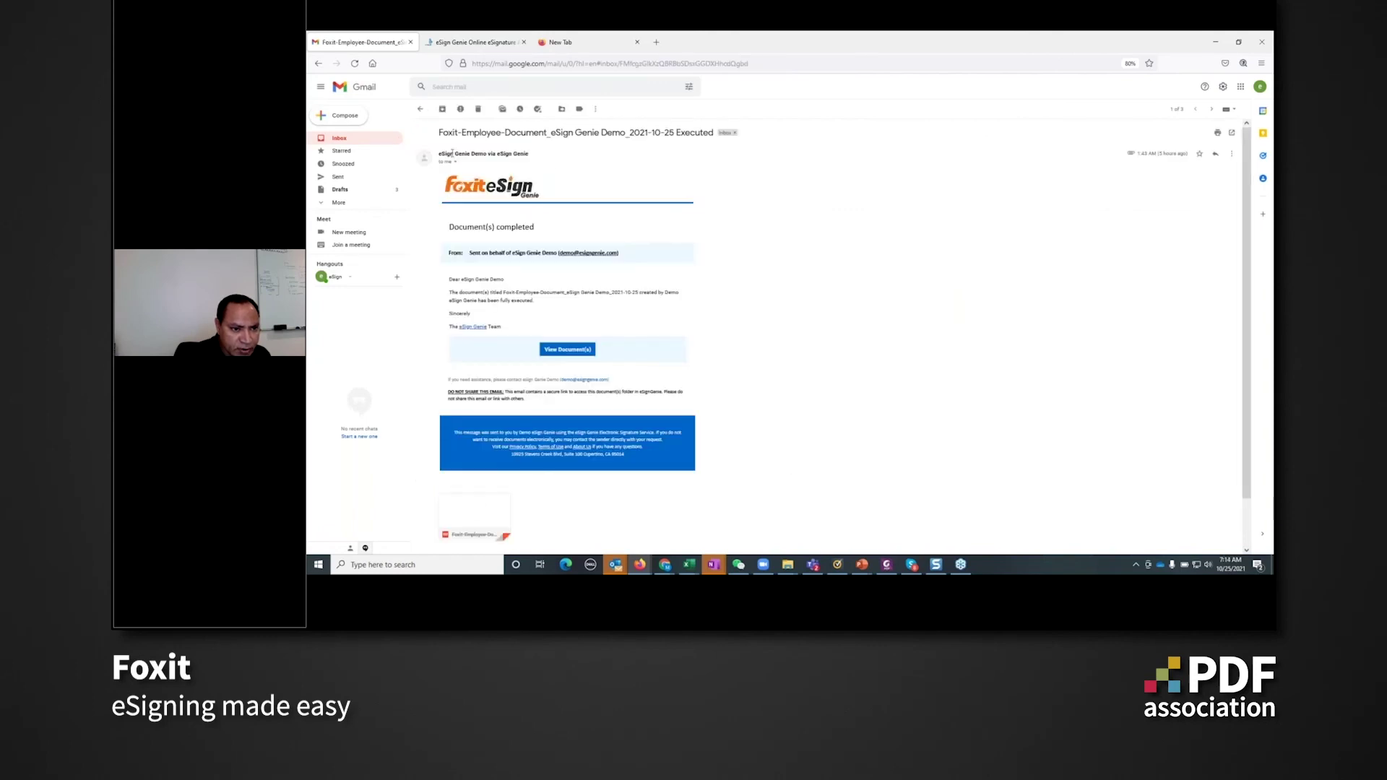
pyautogui.click(349, 138)
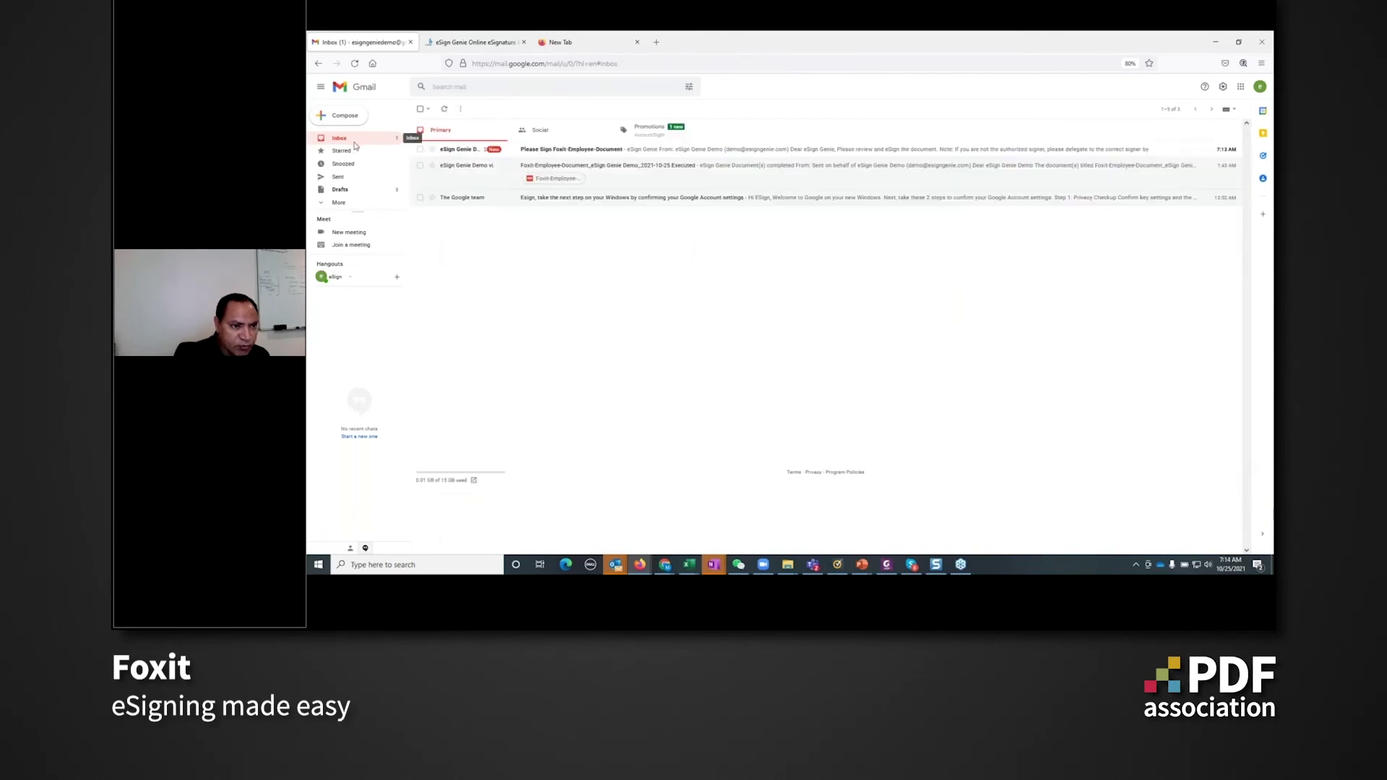
# Open the newest Please Sign Foxit-Employee-Document message and view the agreement for signing
pyautogui.click(553, 150)
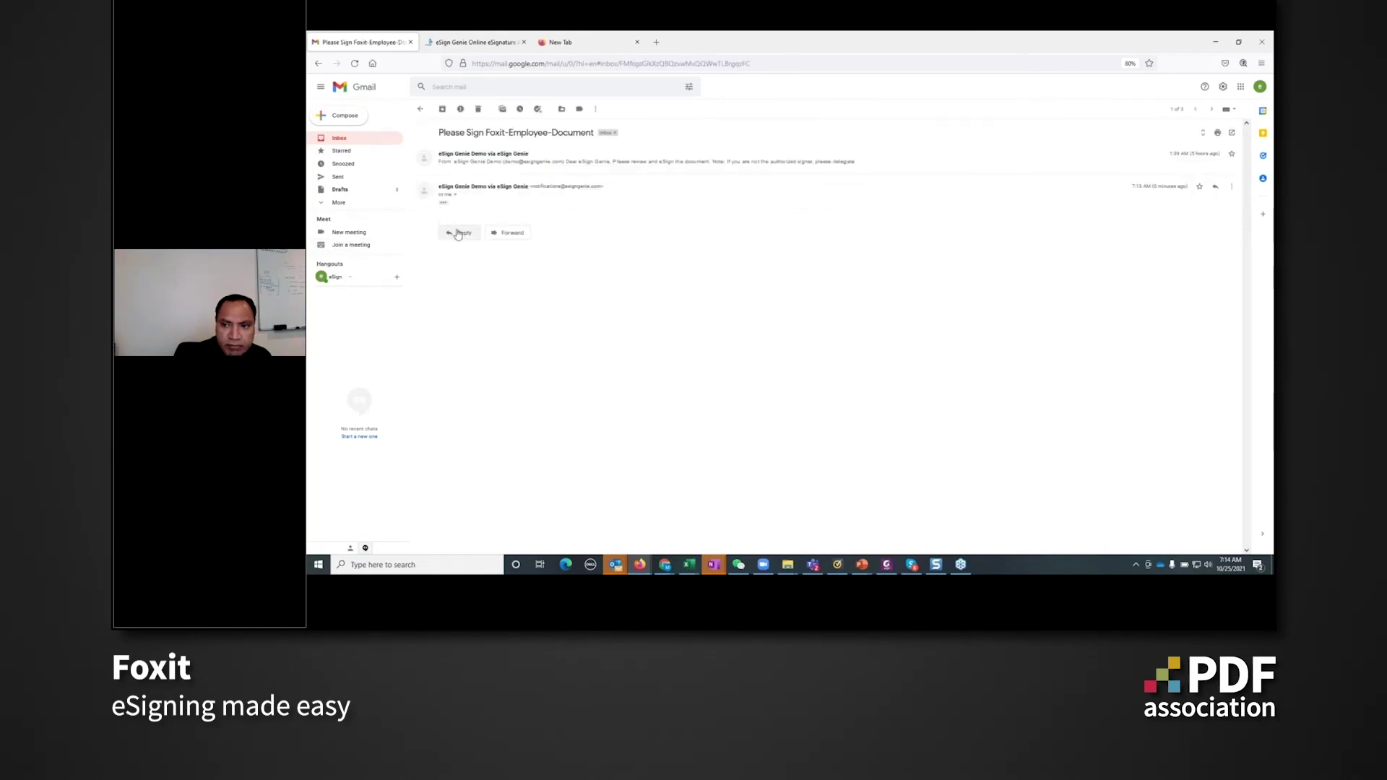
pyautogui.click(444, 203)
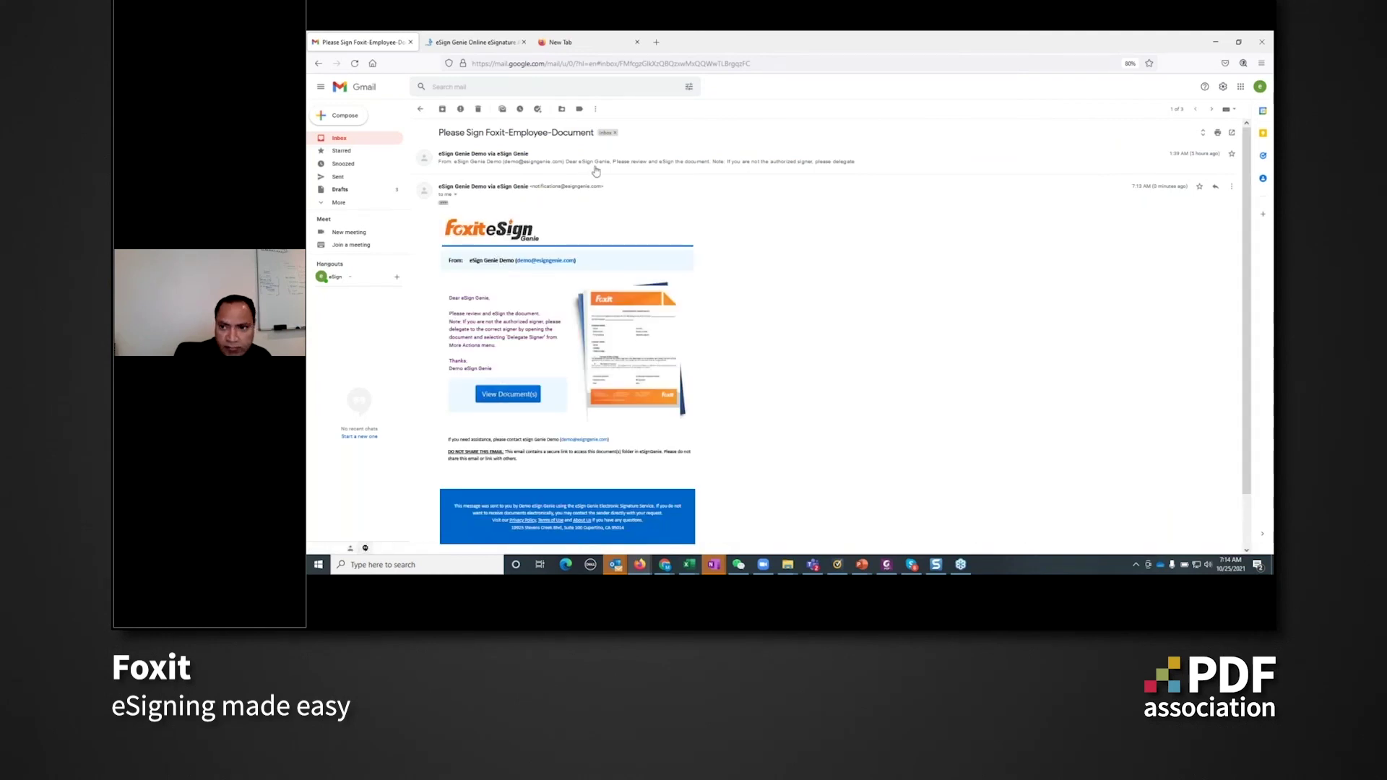
pyautogui.click(508, 395)
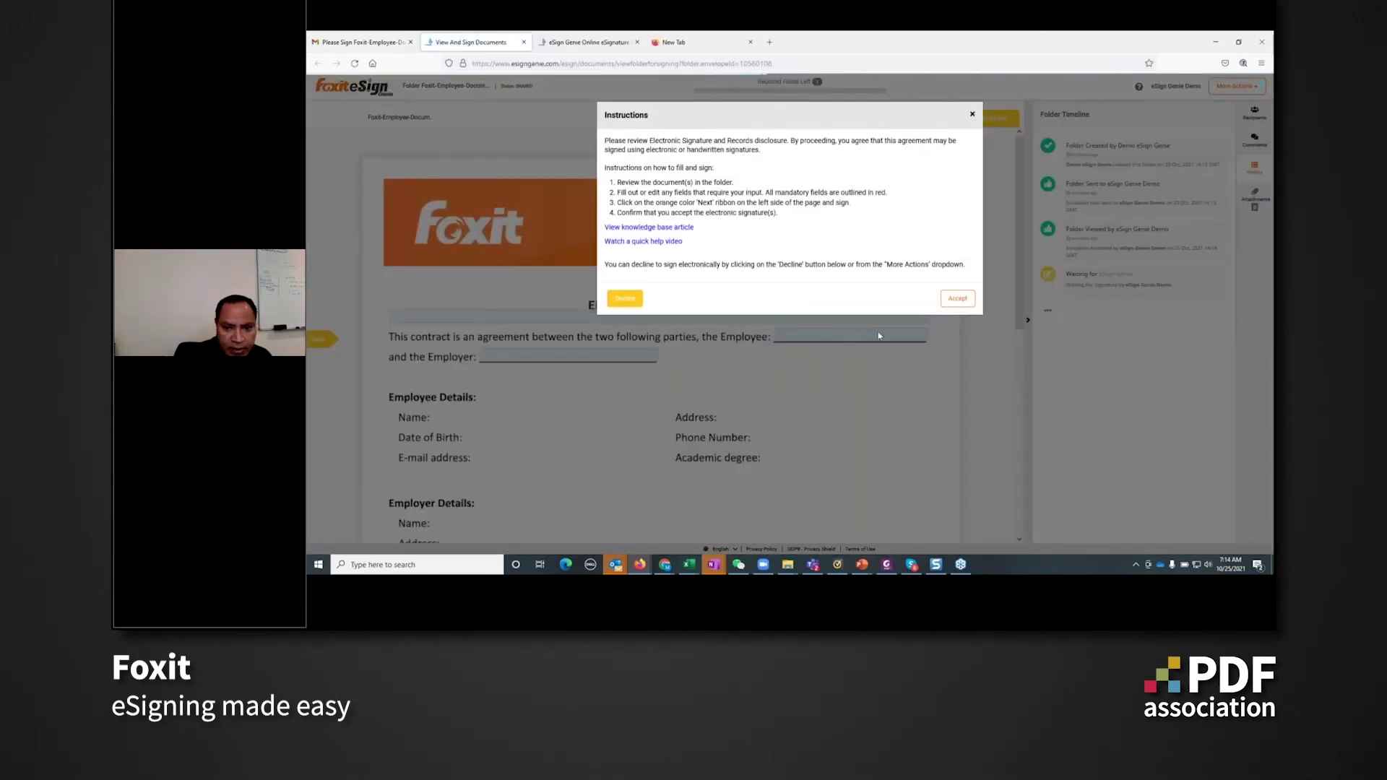
# Accept the signing instructions, sign the Employee Signature field, and bring up its signature style options
pyautogui.click(958, 276)
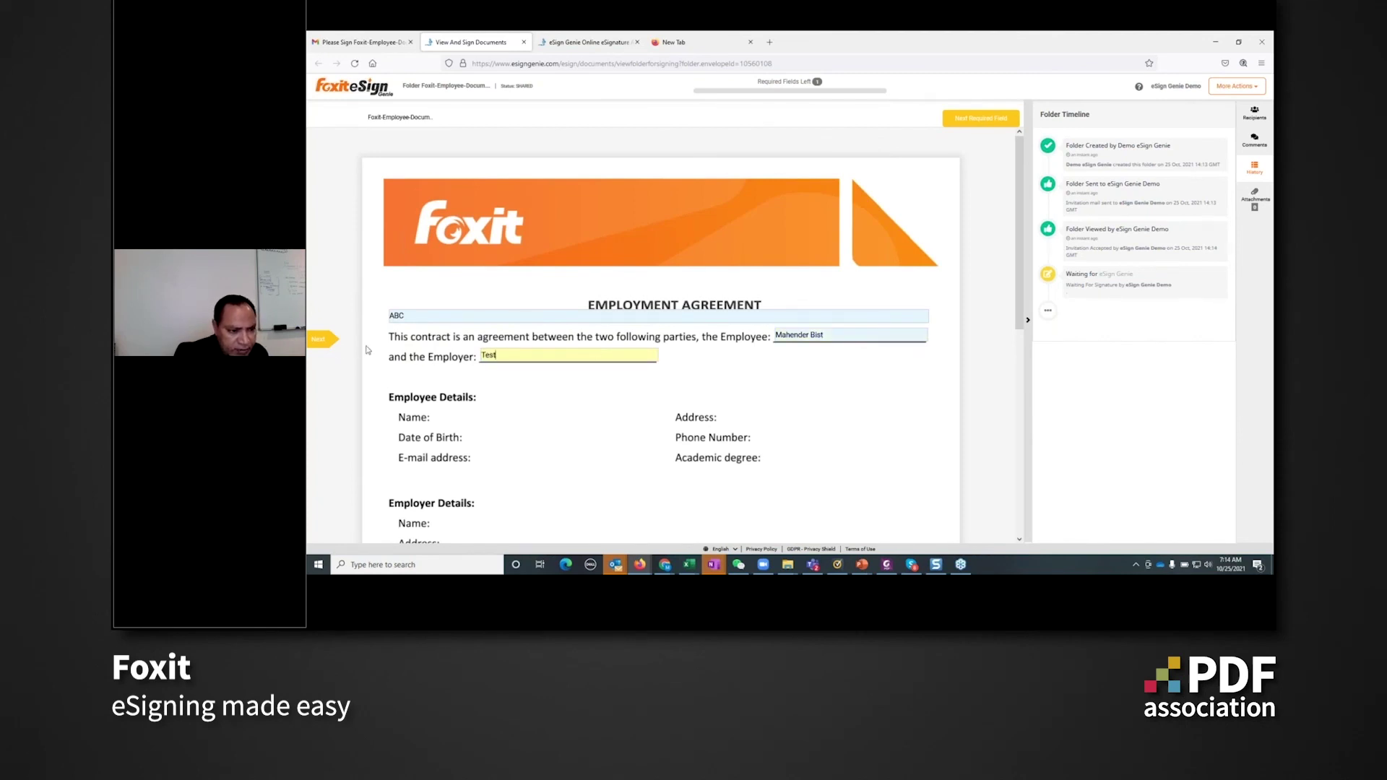
pyautogui.click(321, 340)
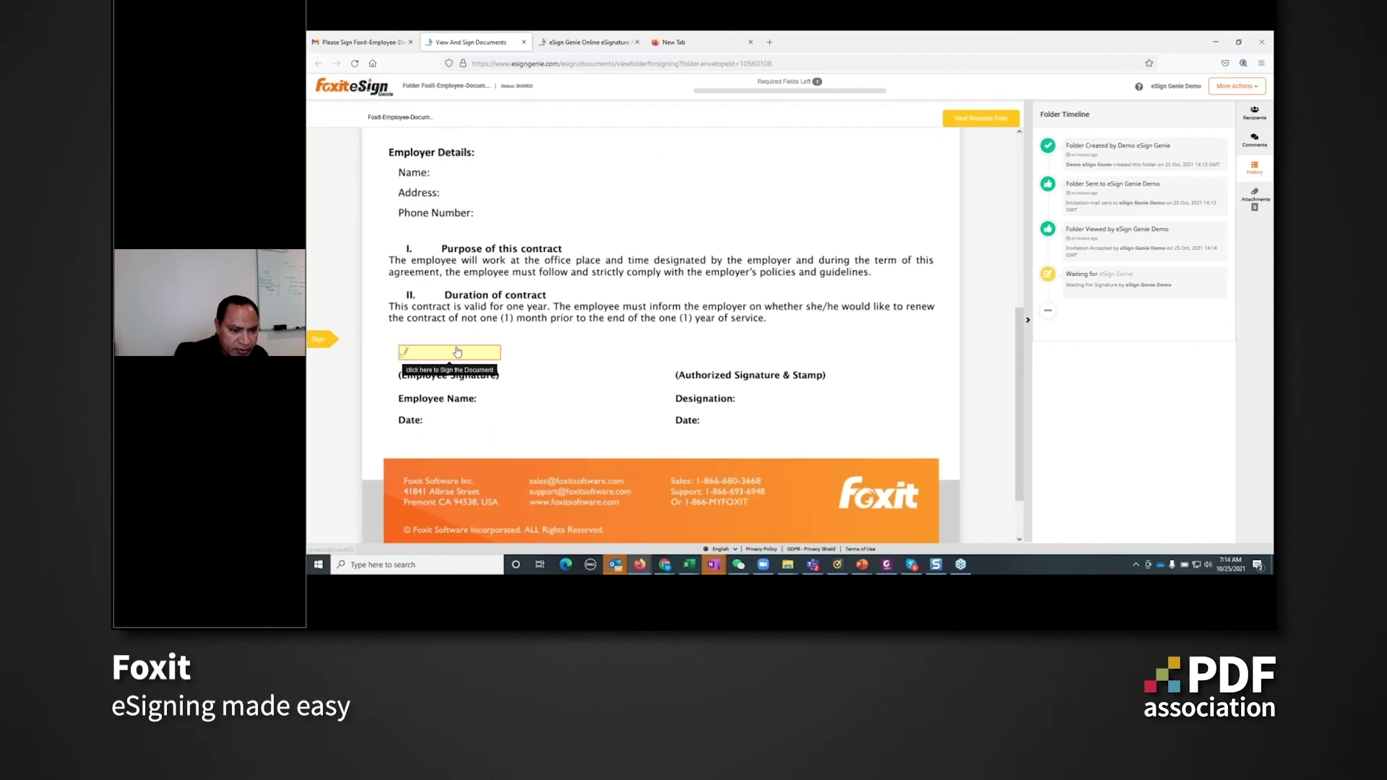
pyautogui.click(458, 352)
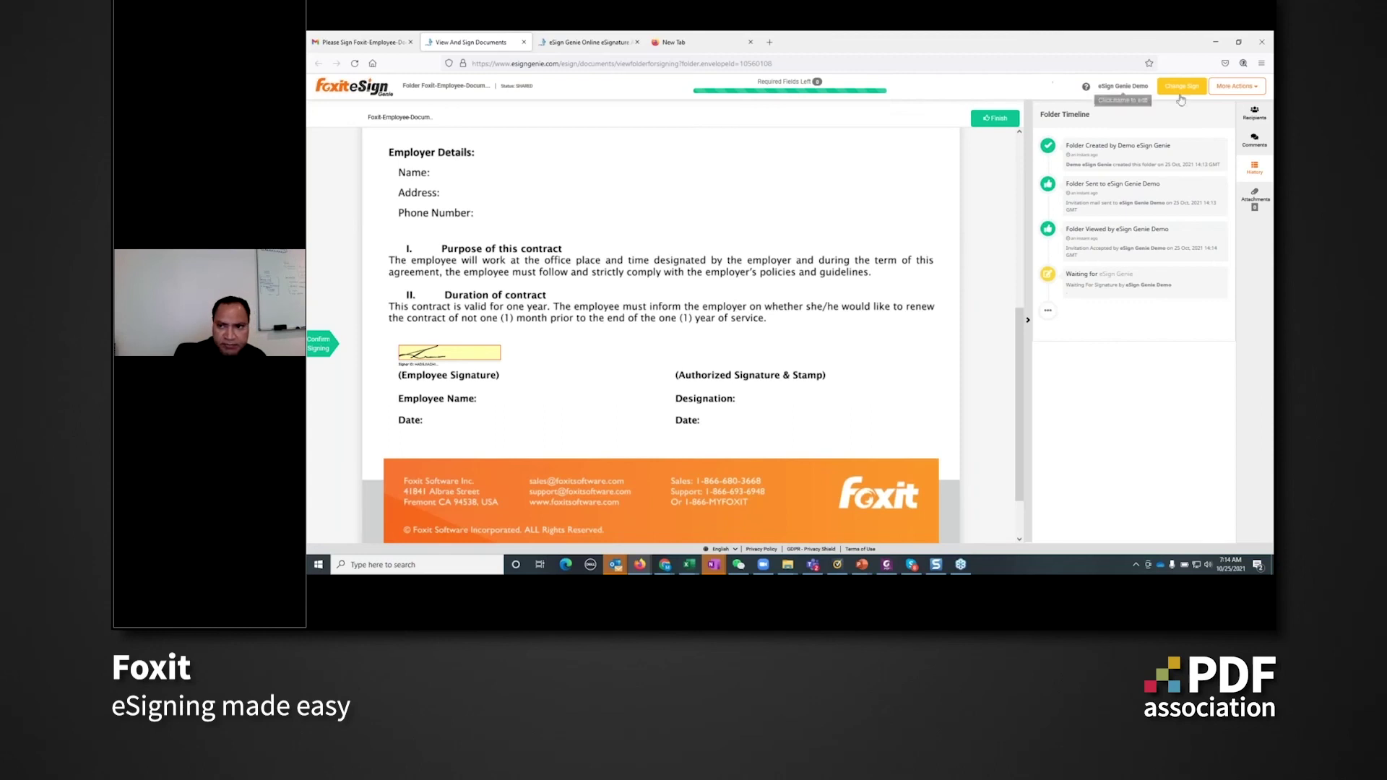
pyautogui.click(1162, 93)
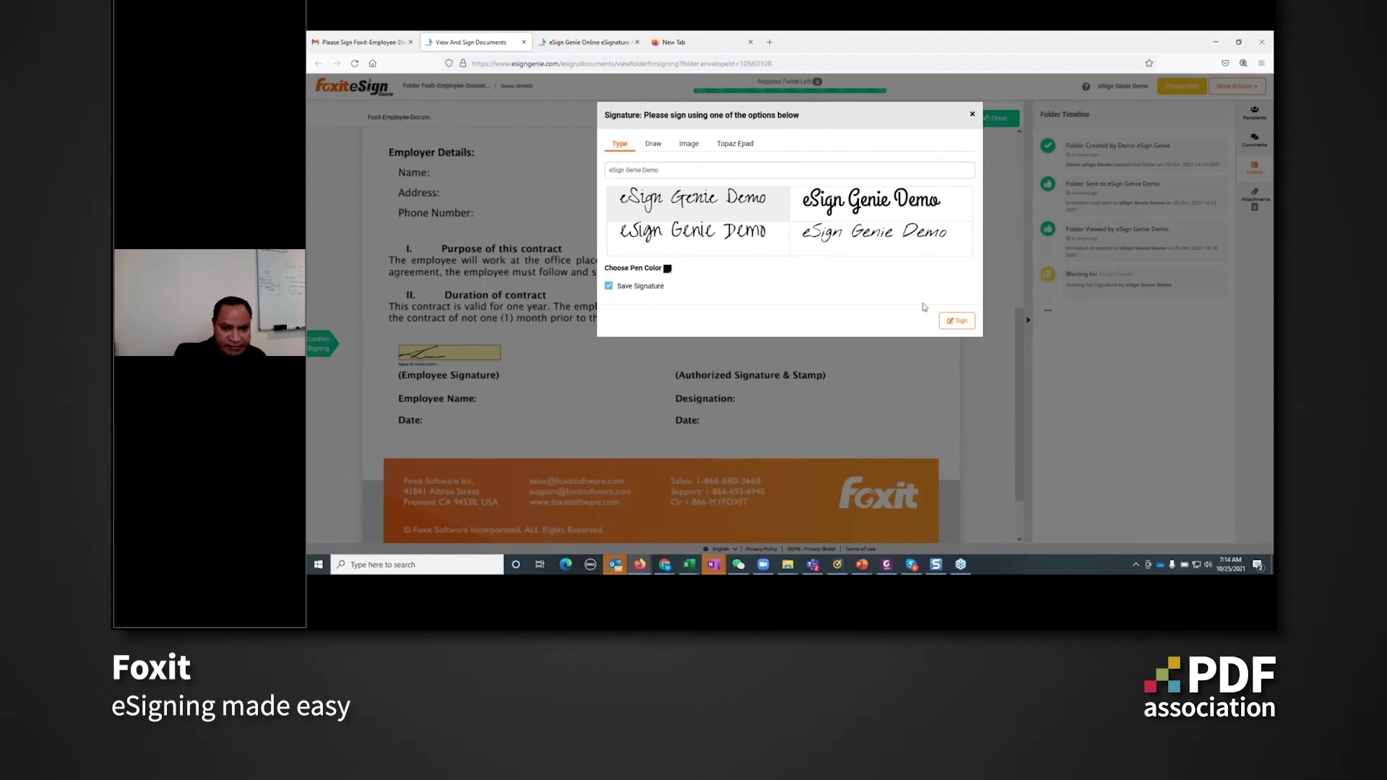
# Apply the typed signature, agree to the consent terms, confirm signing, and open the signed PDF in Foxit PDF Editor
pyautogui.click(955, 321)
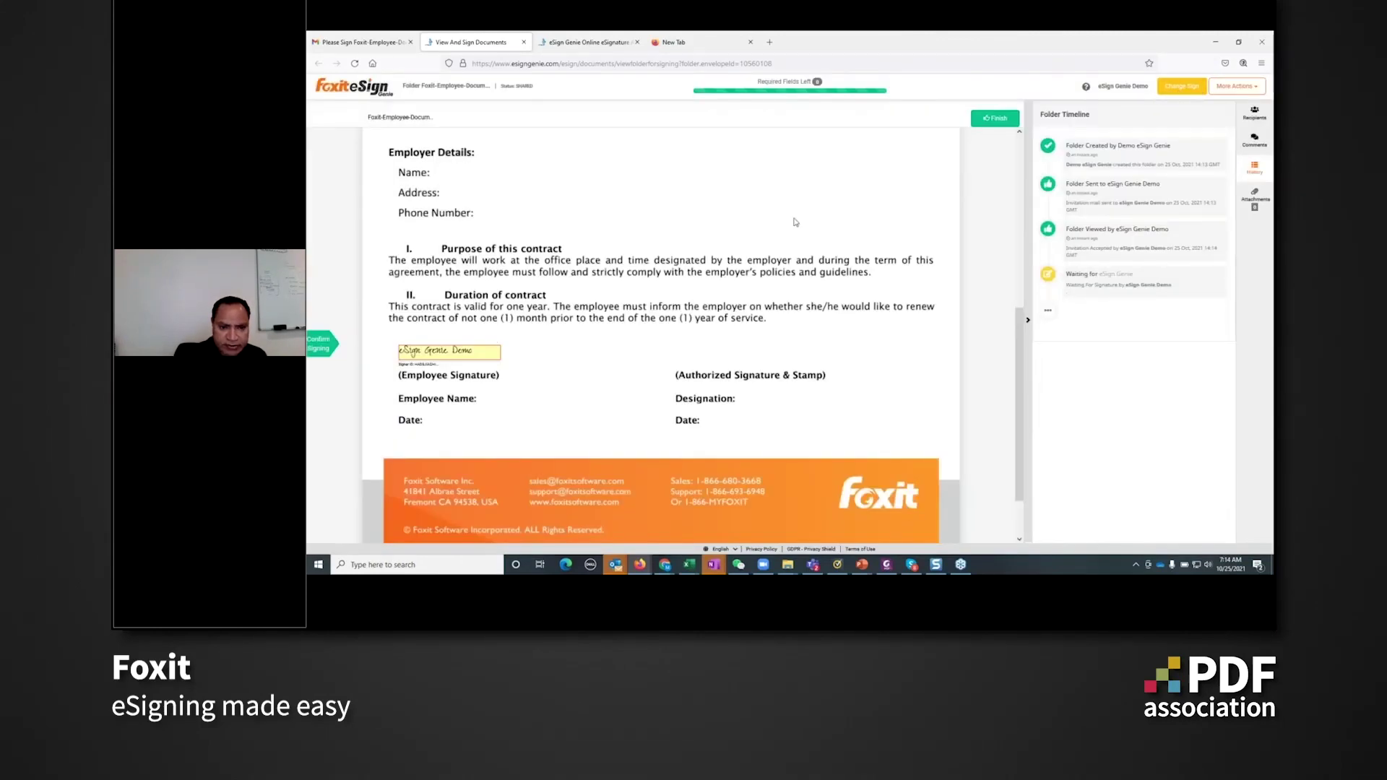
pyautogui.click(1000, 122)
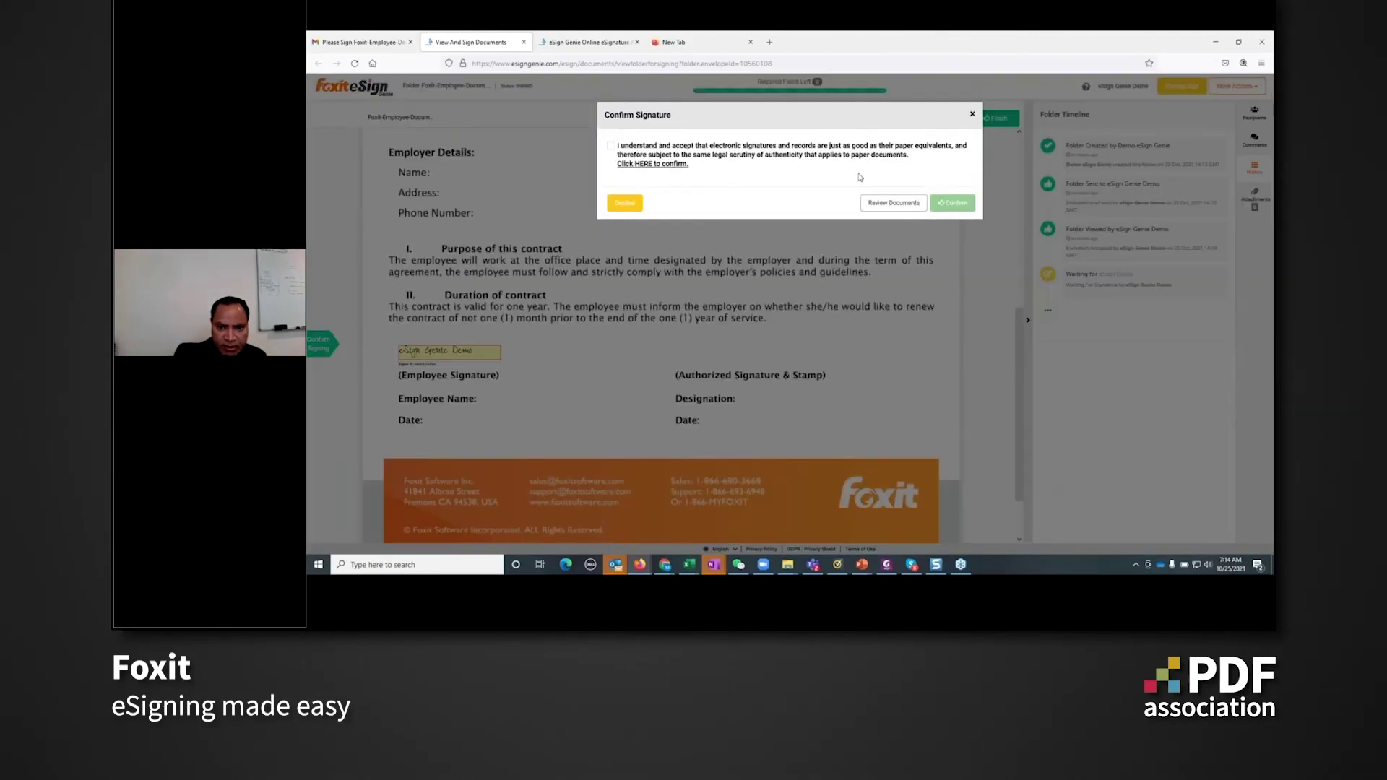
pyautogui.click(659, 165)
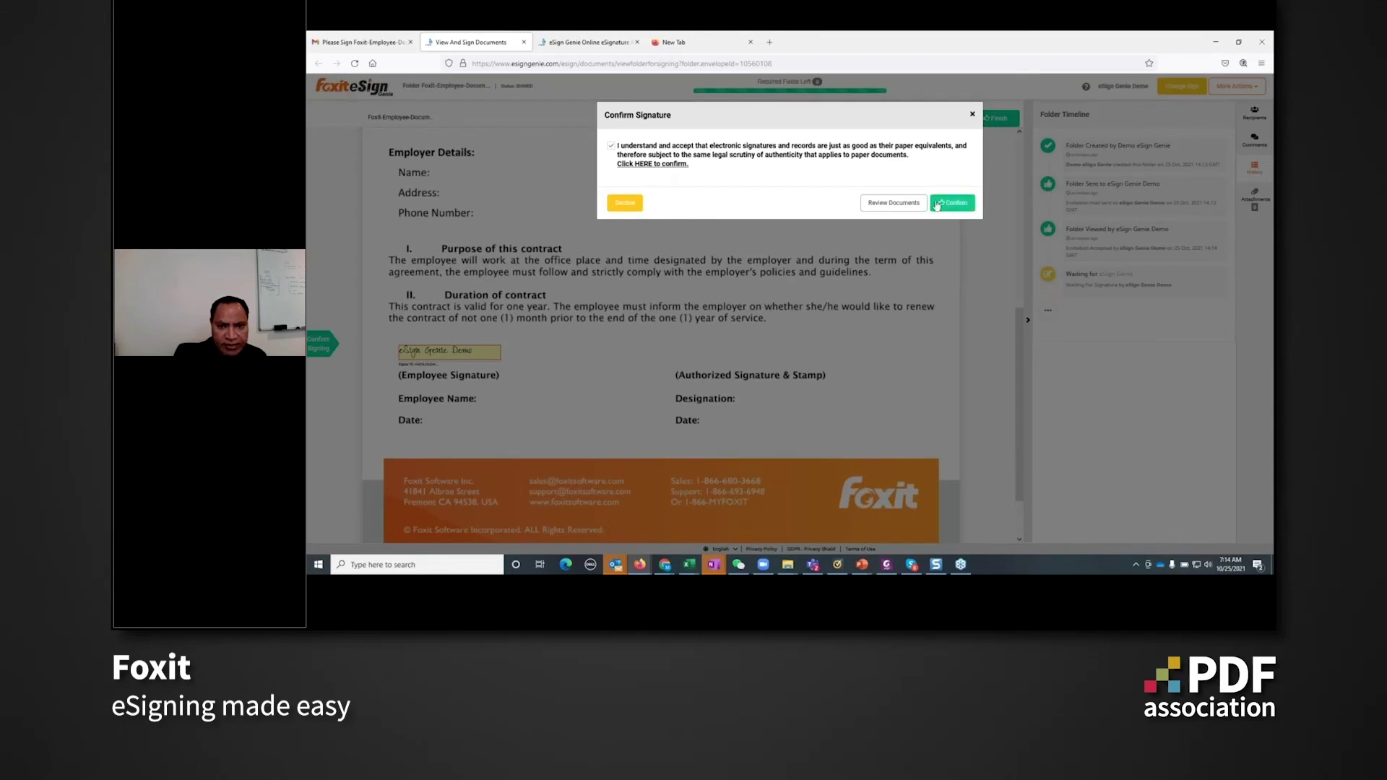
pyautogui.click(937, 206)
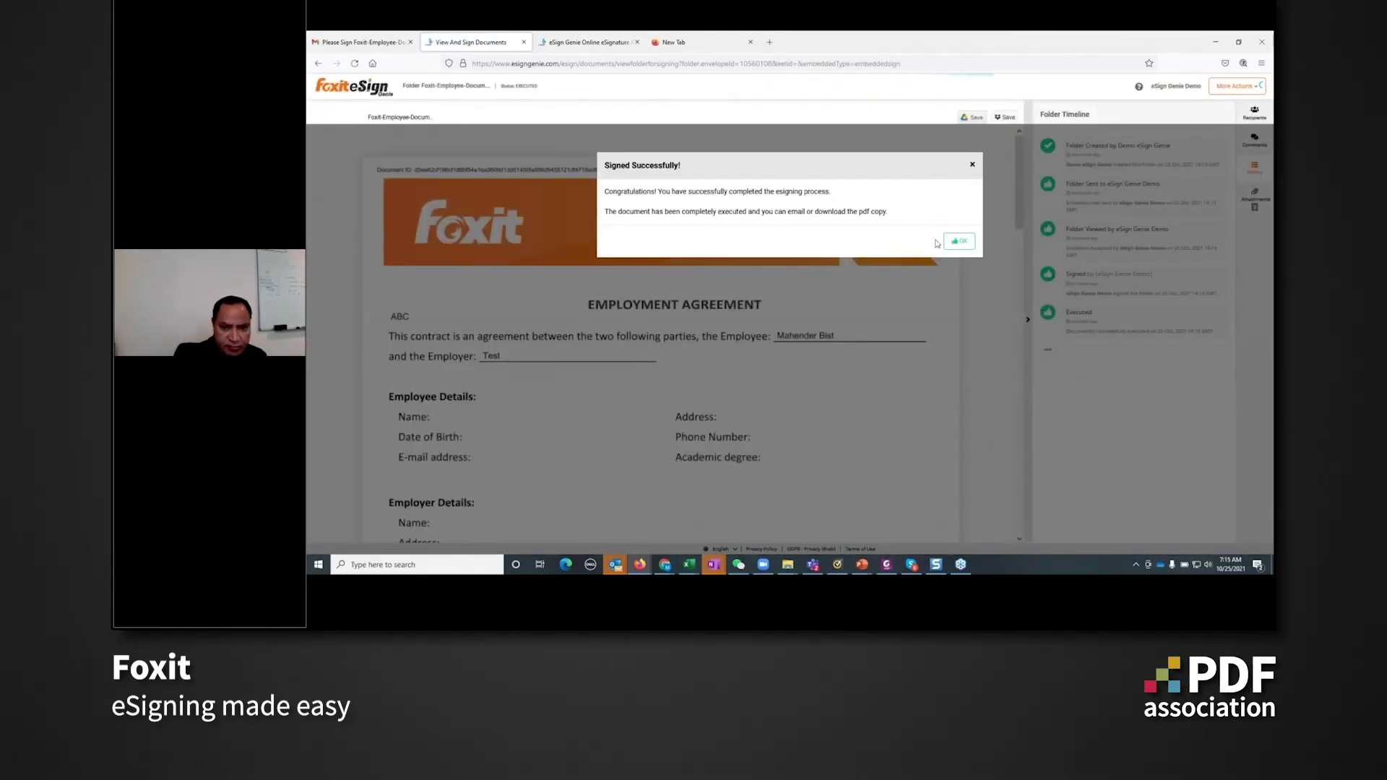
pyautogui.click(959, 241)
pyautogui.moveTo(887, 567)
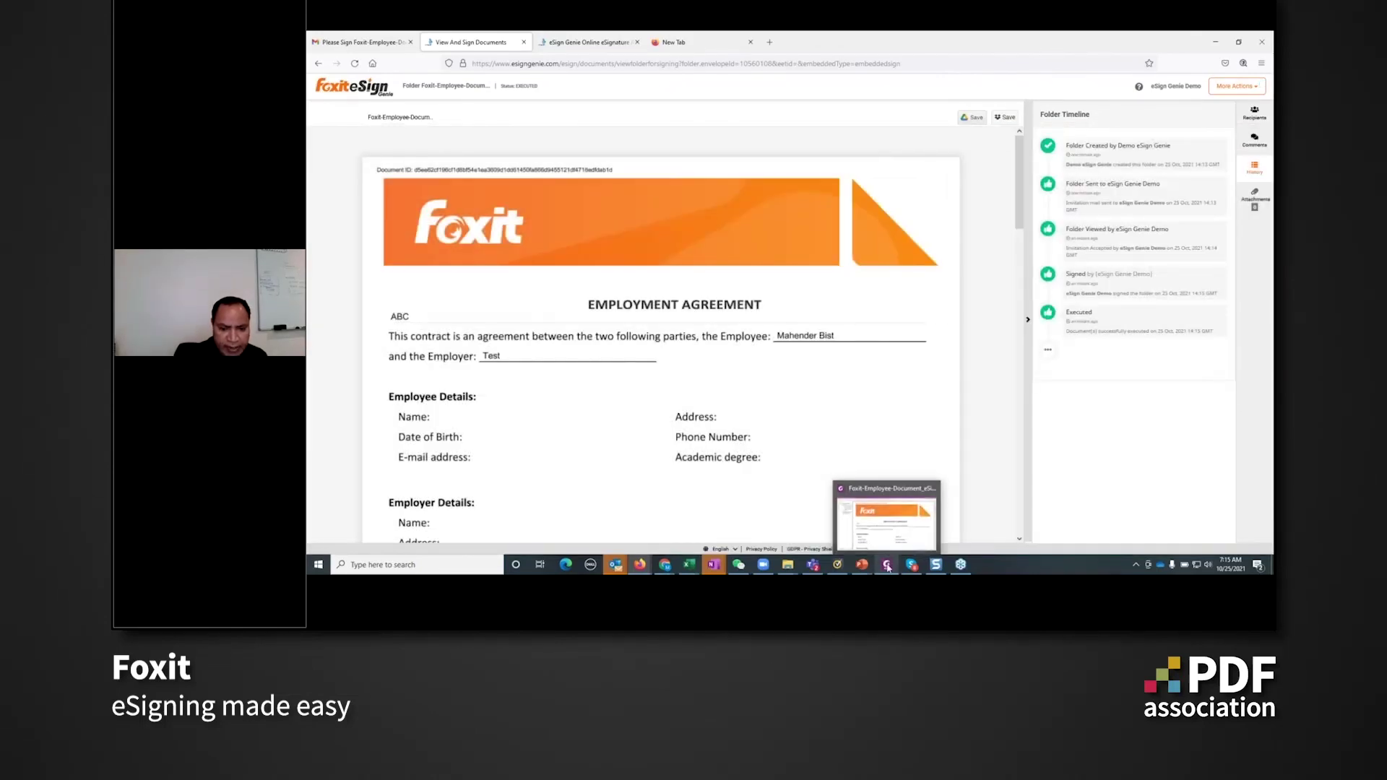
pyautogui.click(887, 526)
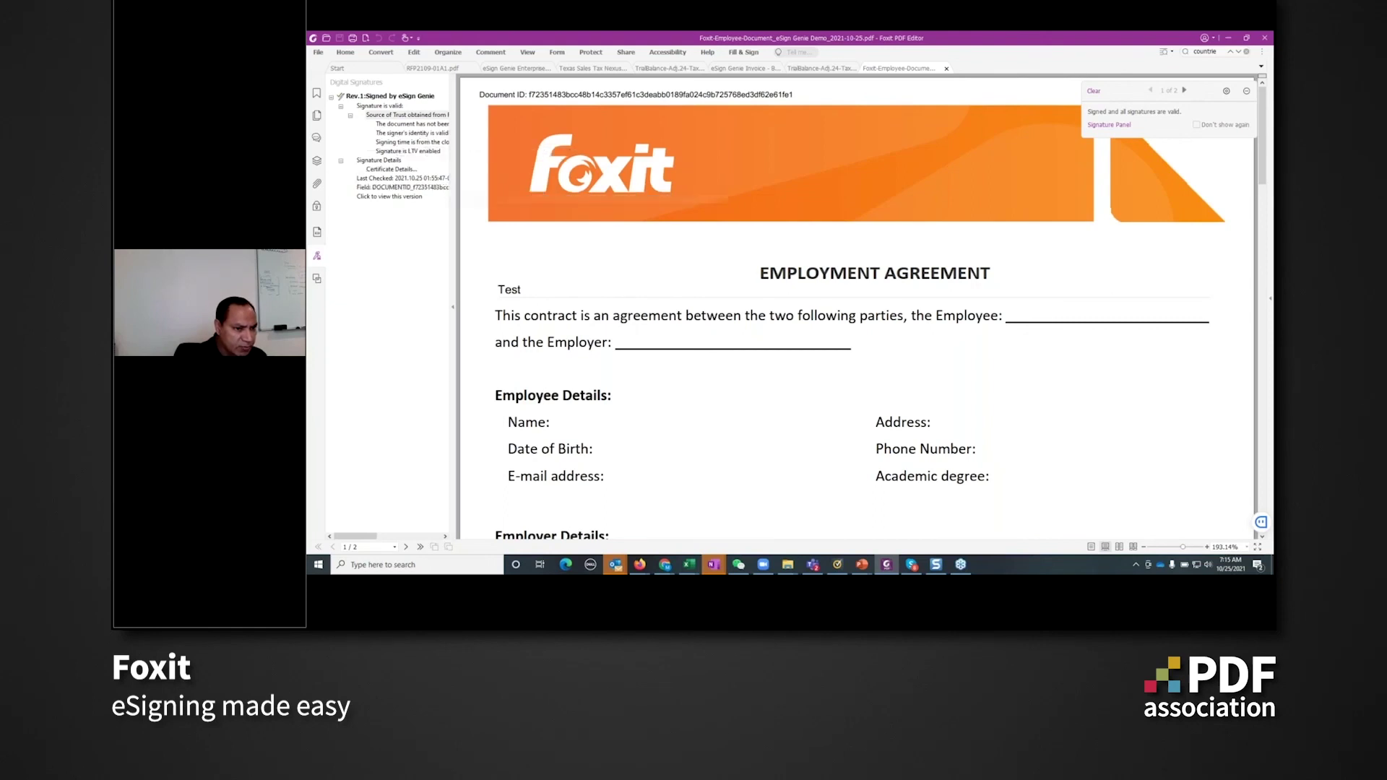
# Review the signer certificate's General and Details tabs, then close the certificate dialog
pyautogui.click(390, 170)
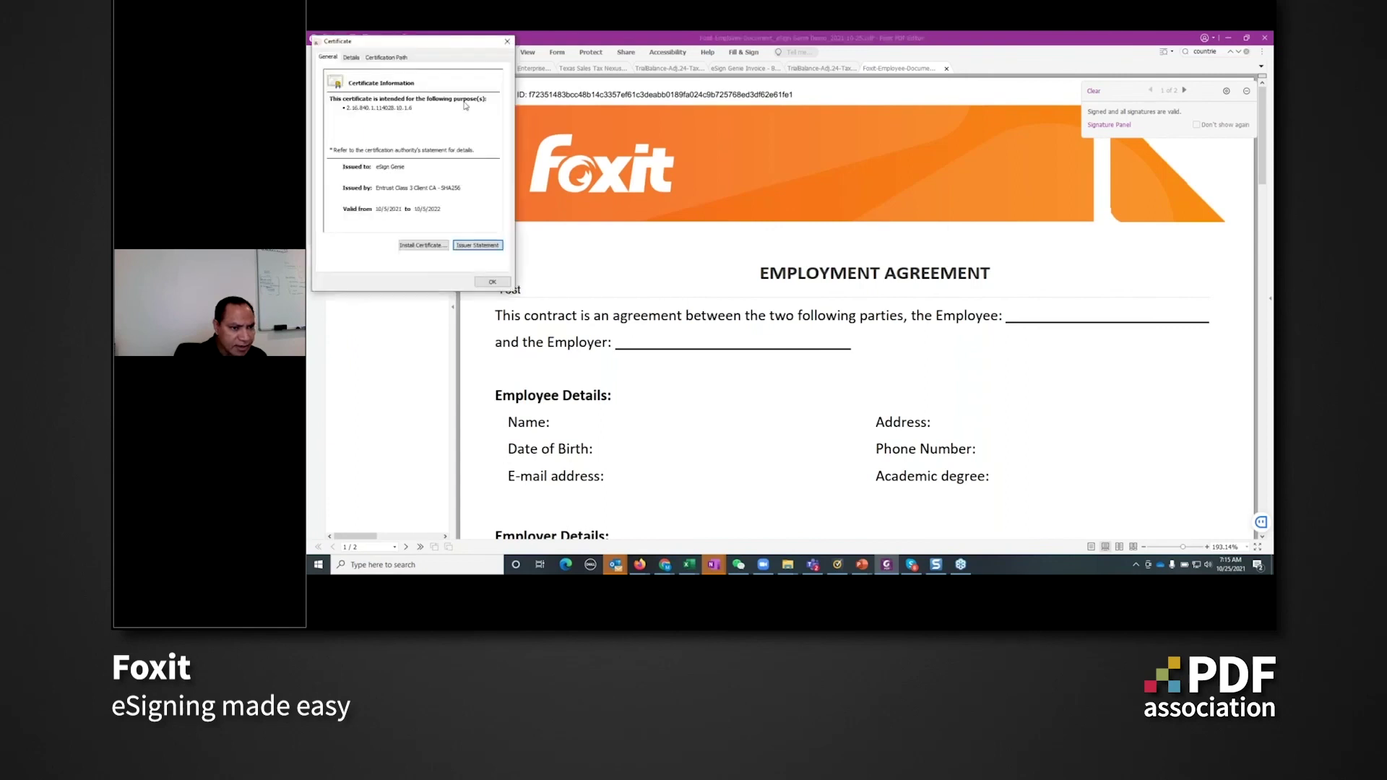
pyautogui.click(352, 58)
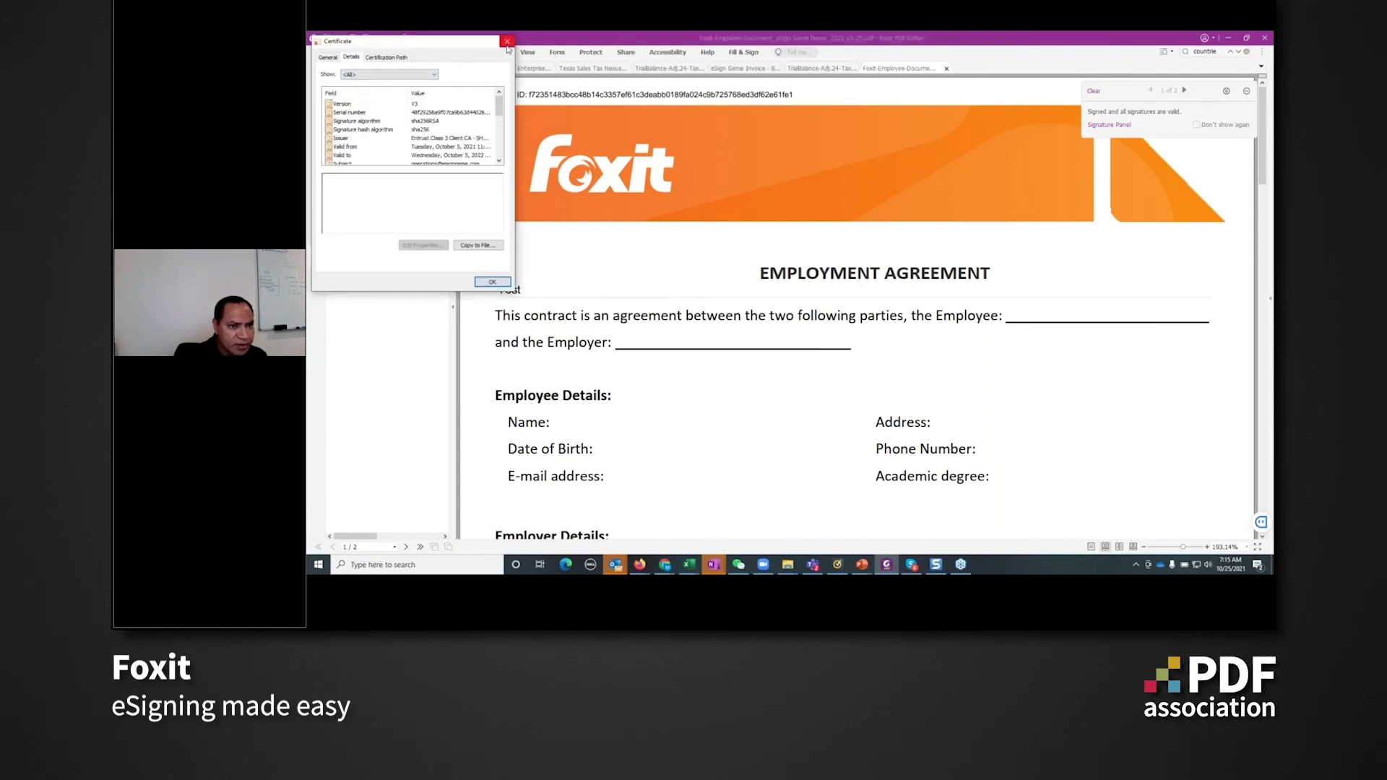
pyautogui.click(337, 59)
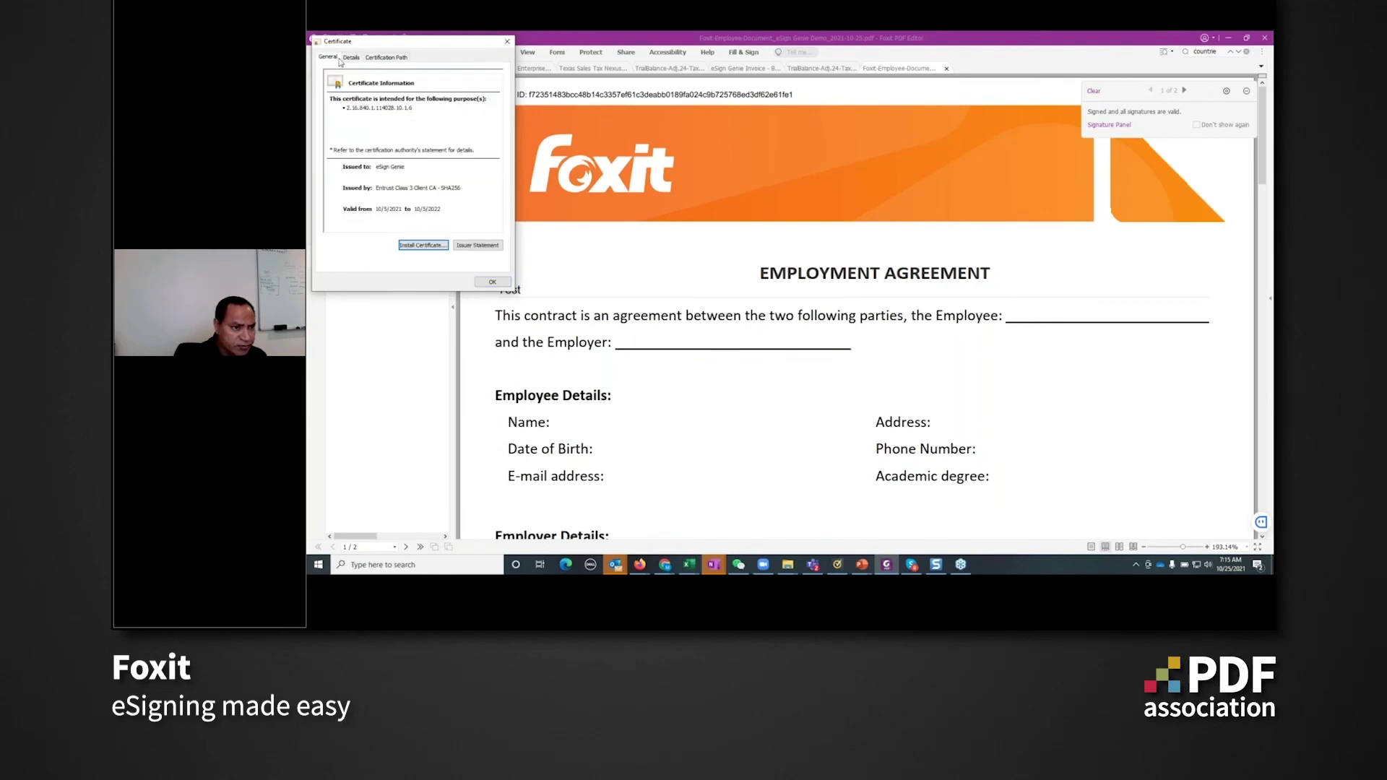
pyautogui.click(507, 41)
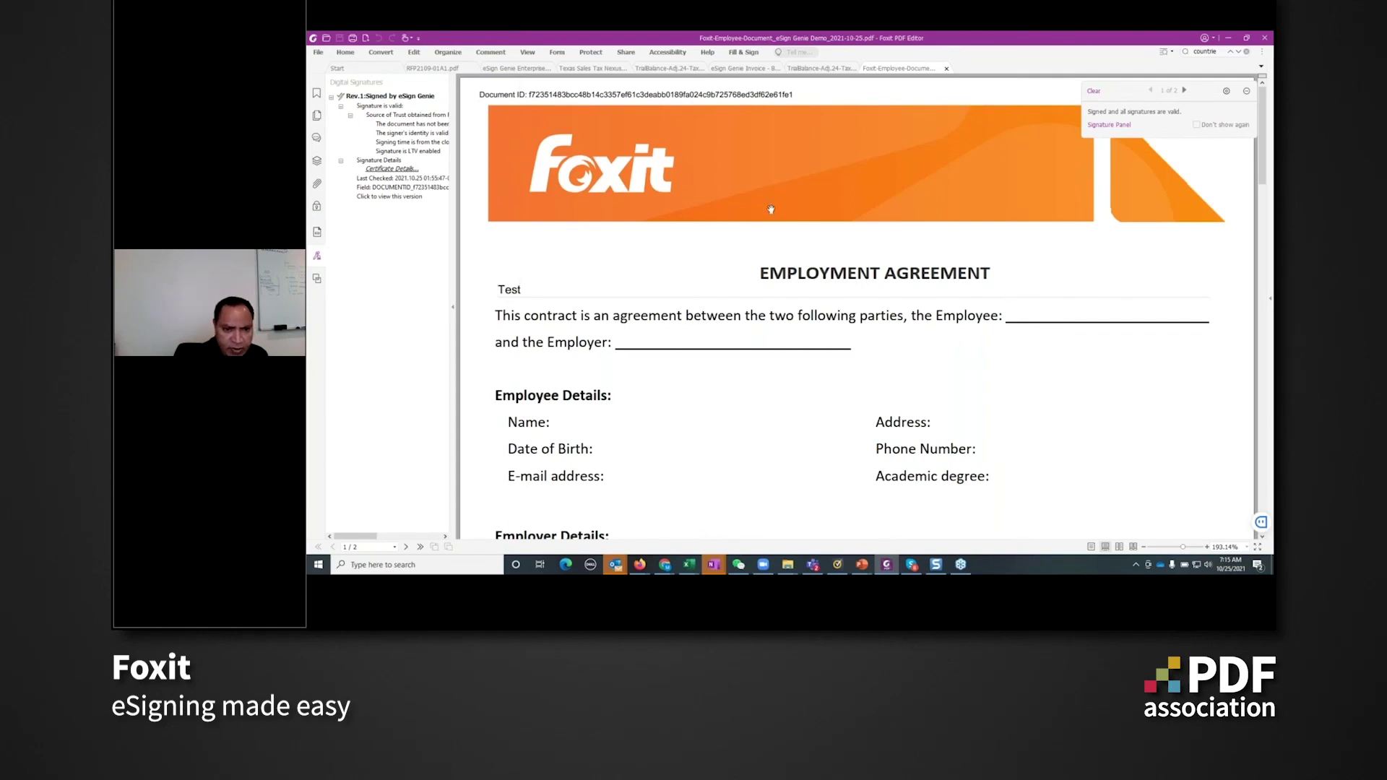
pyautogui.hotkey('alt', 'Tab')
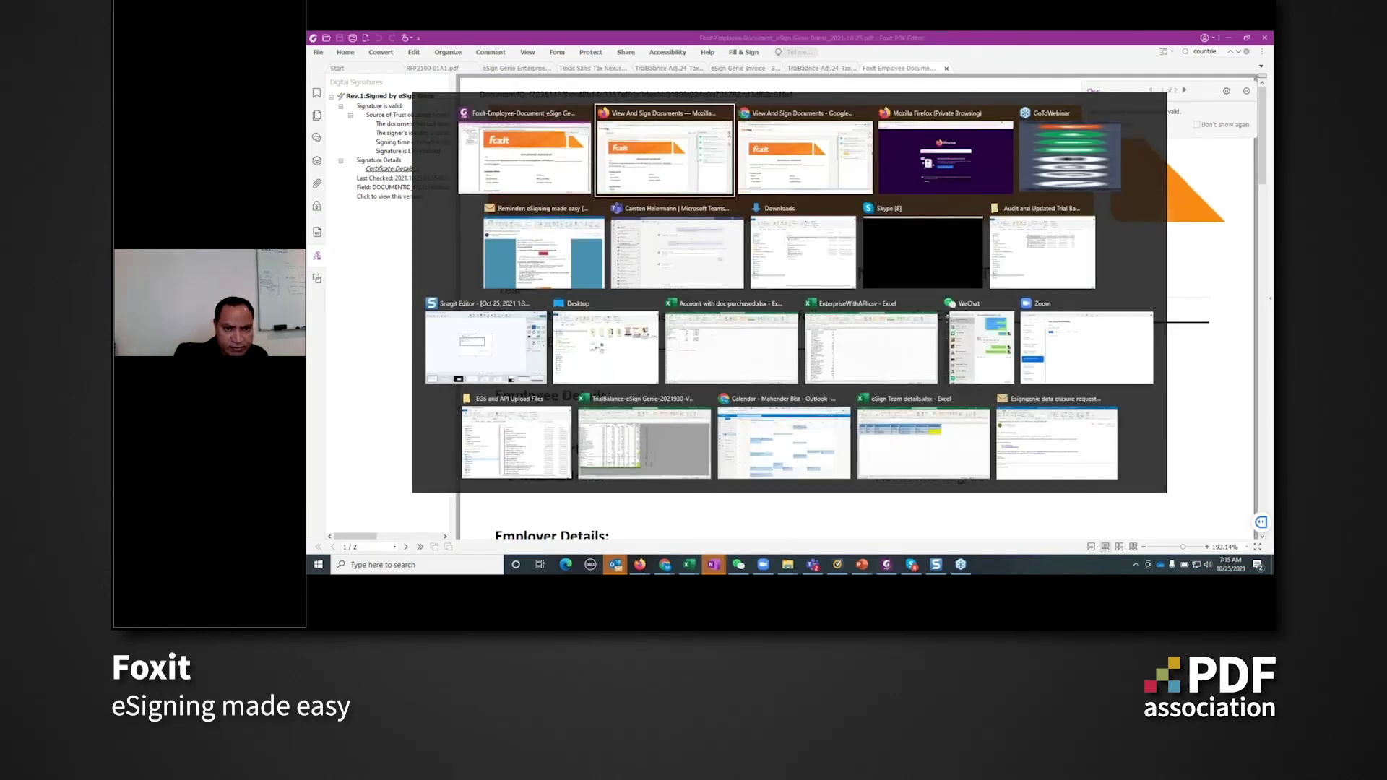
# Back in the browser, glance at the Developers Hub tab, then open Templates from the eSign menu
pyautogui.hotkey('alt', 'Tab')
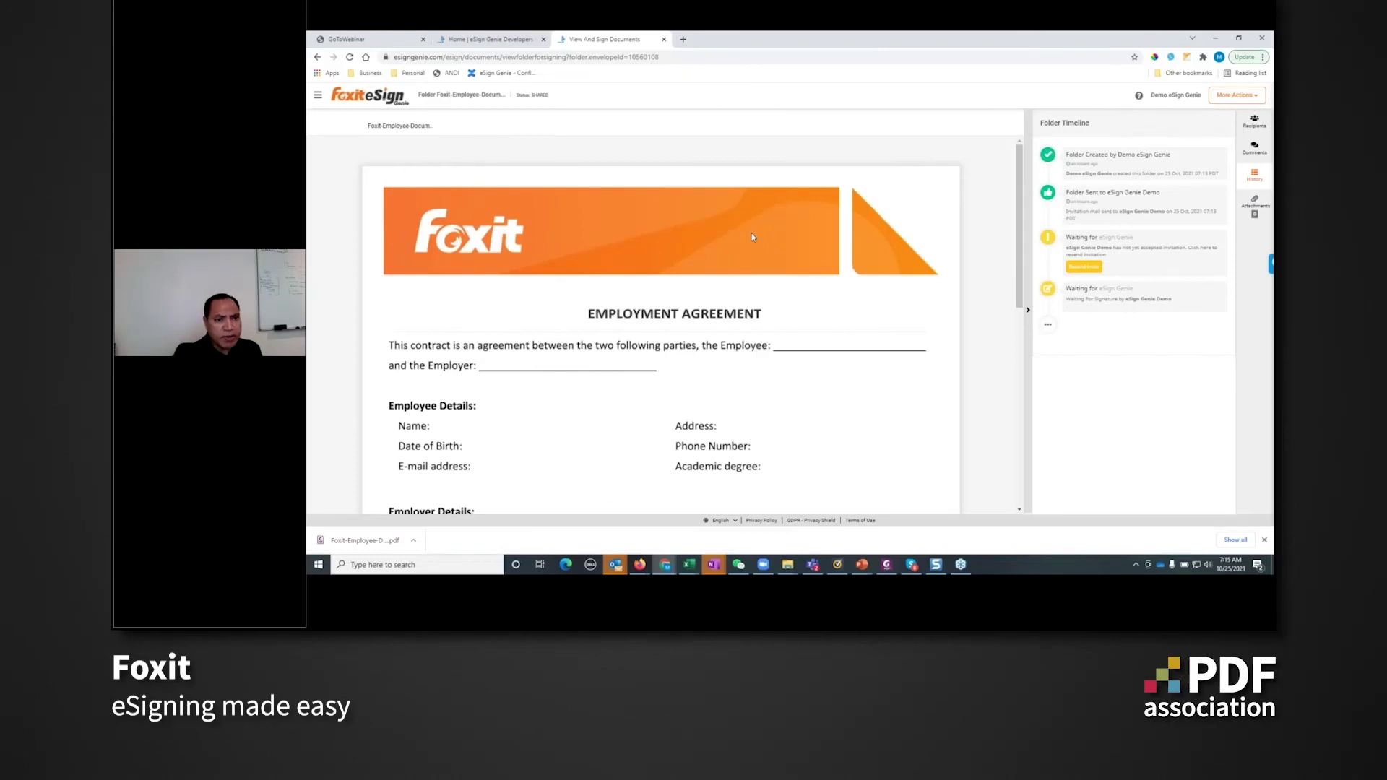
pyautogui.click(490, 42)
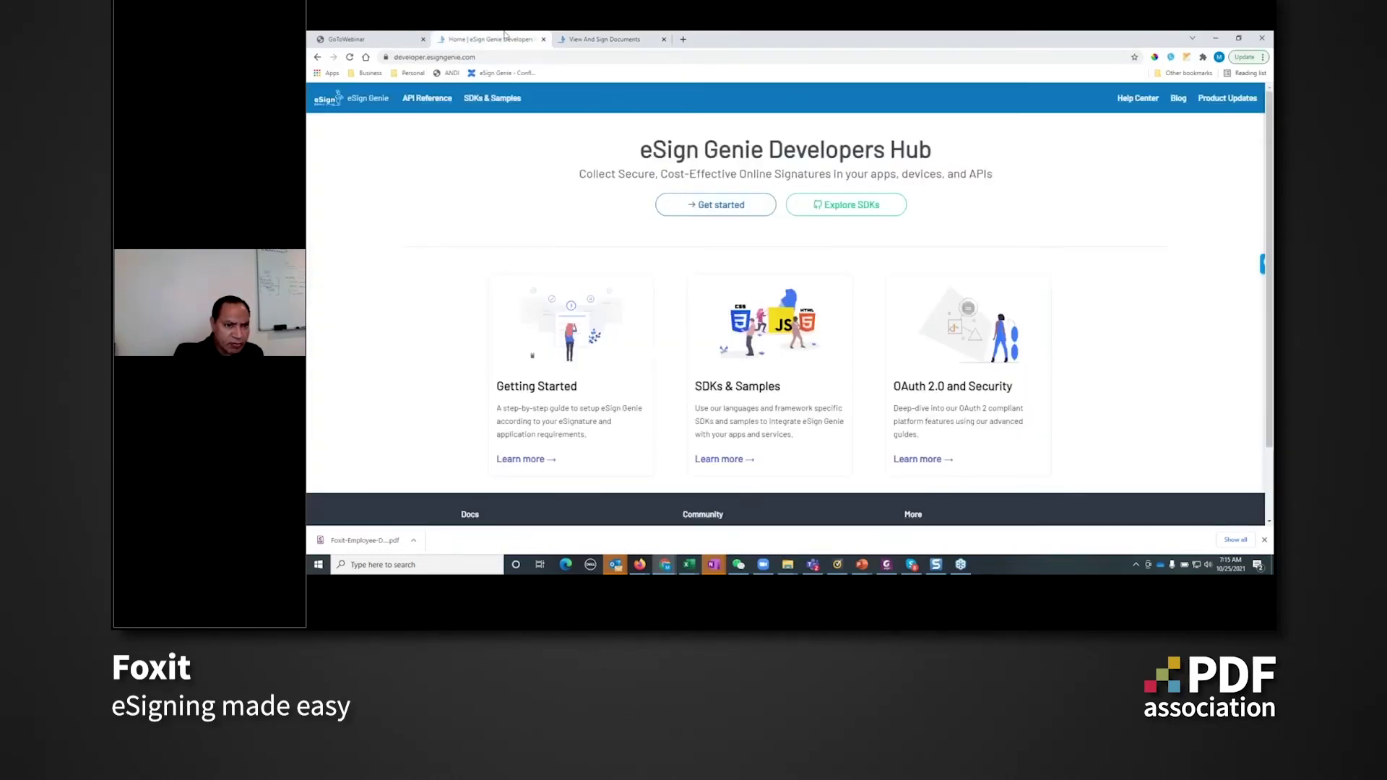
pyautogui.click(586, 42)
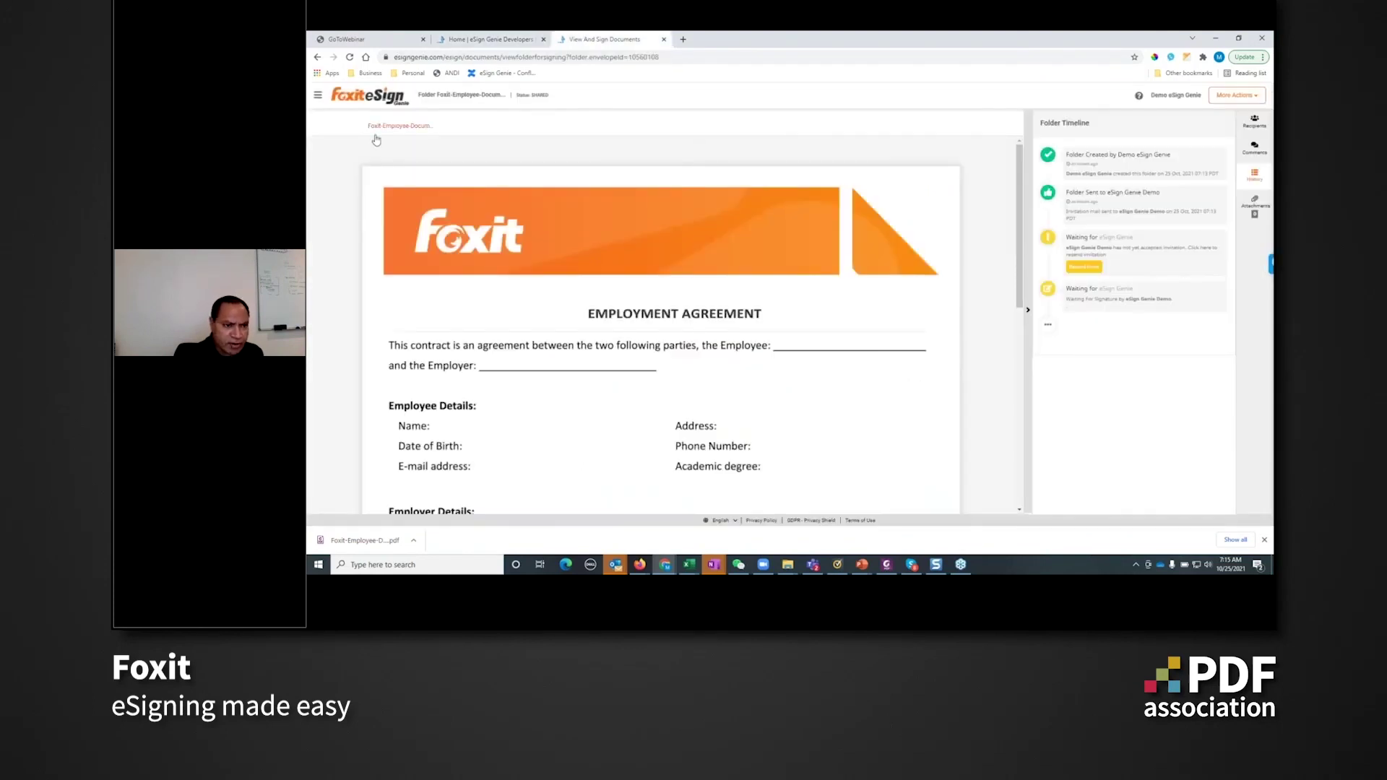
pyautogui.click(318, 98)
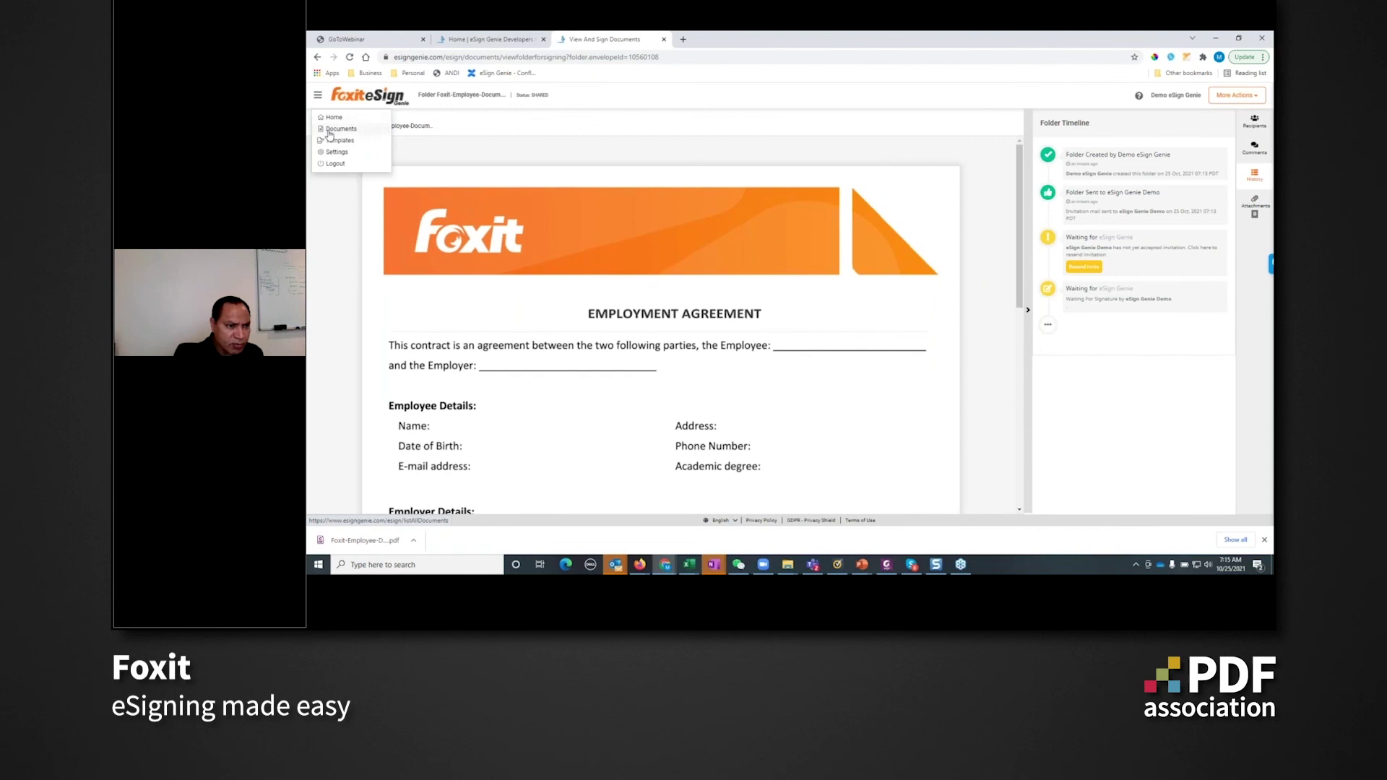
pyautogui.click(336, 141)
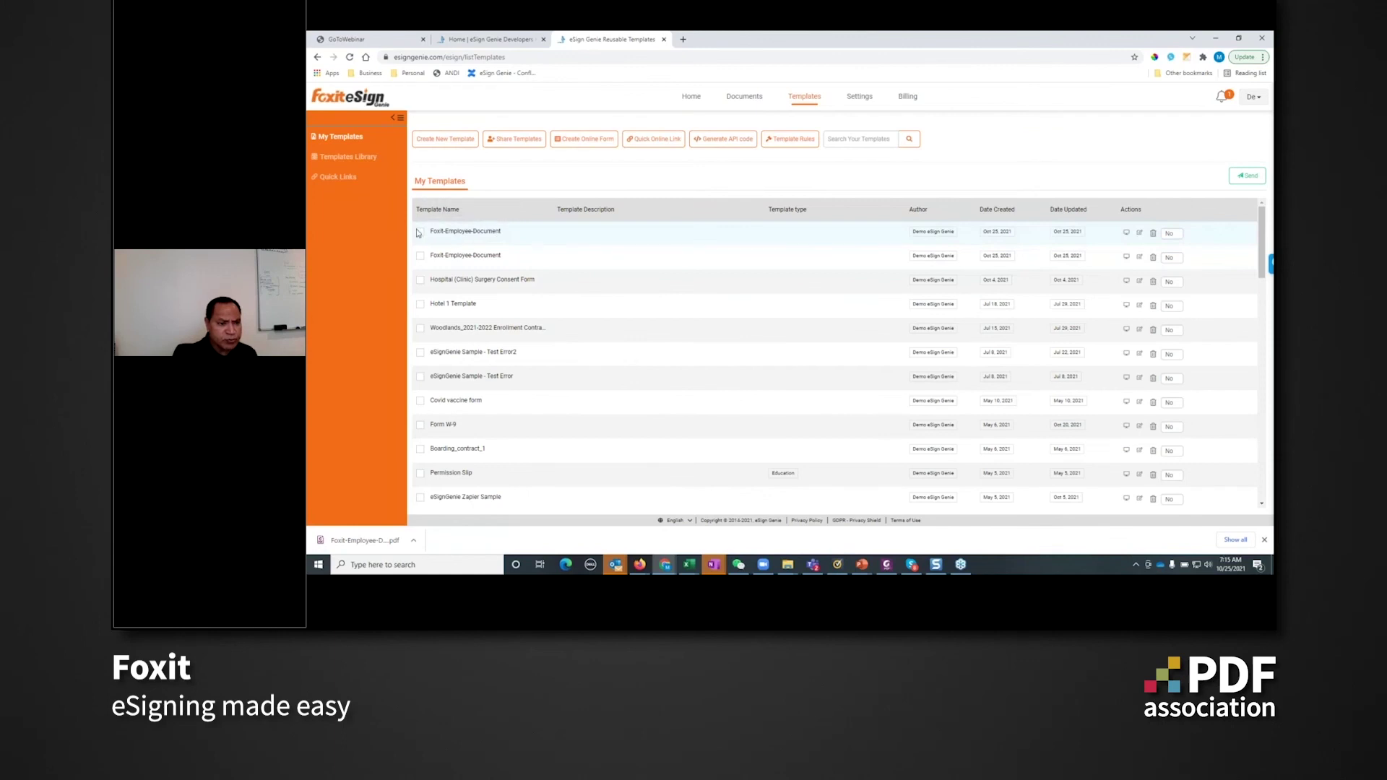
# Copy the Foxit-Employee-Document distribute link from Quick Online Link and close the links dialog
pyautogui.click(420, 234)
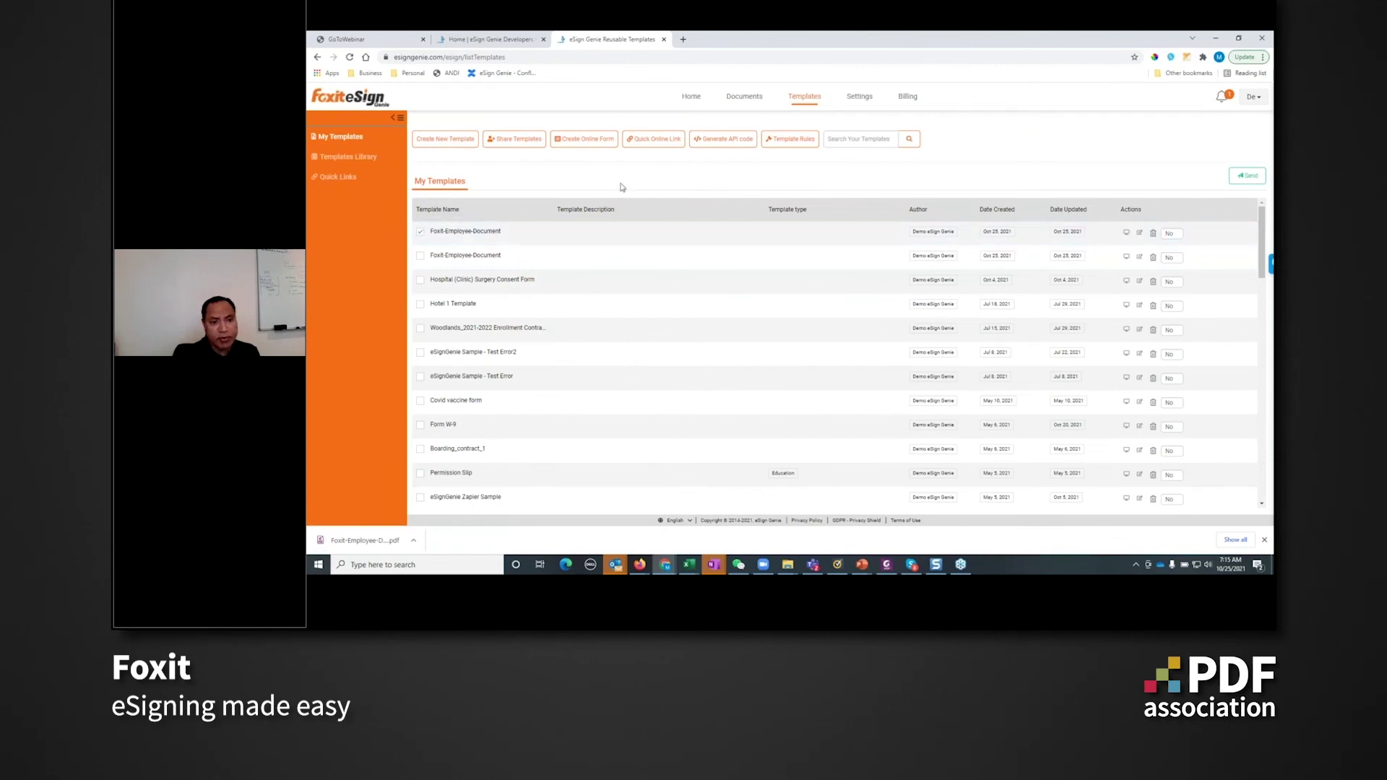
pyautogui.click(649, 141)
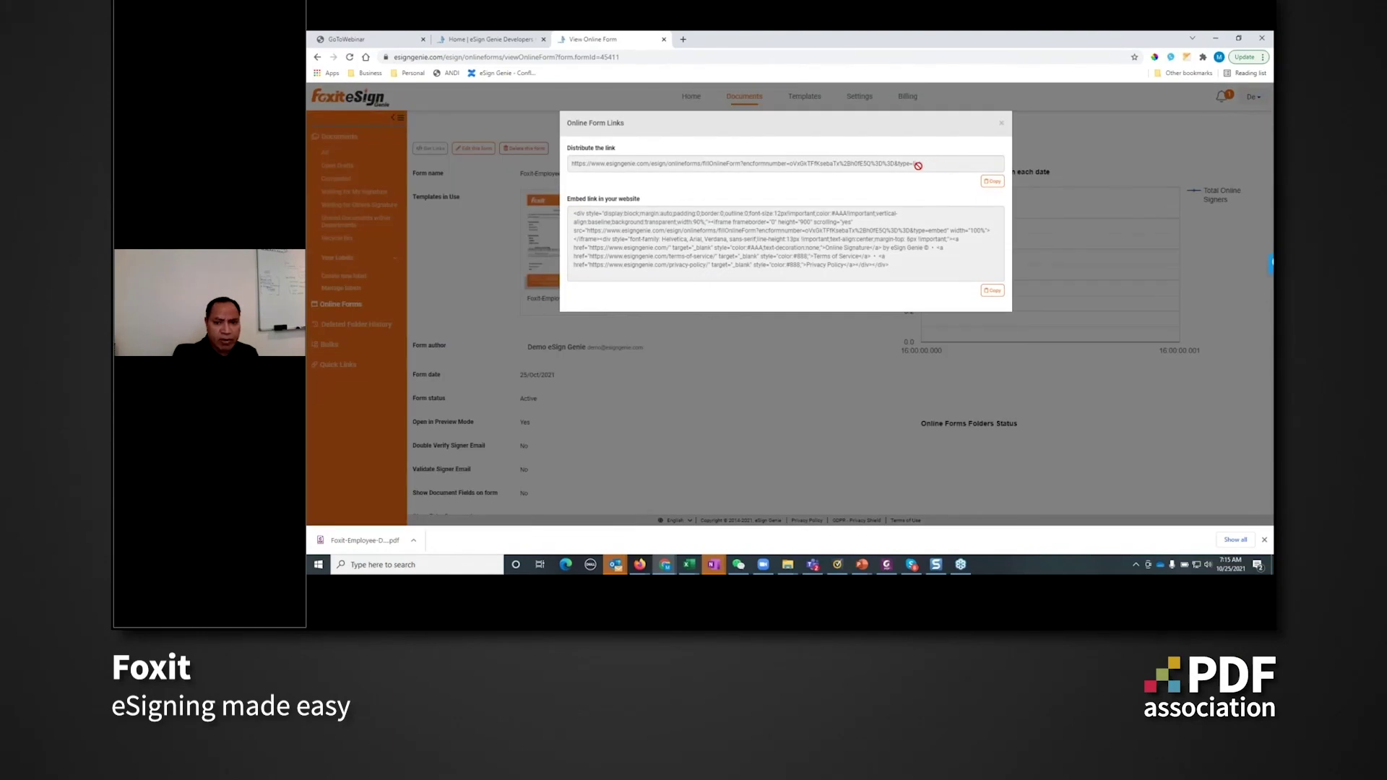
pyautogui.click(991, 182)
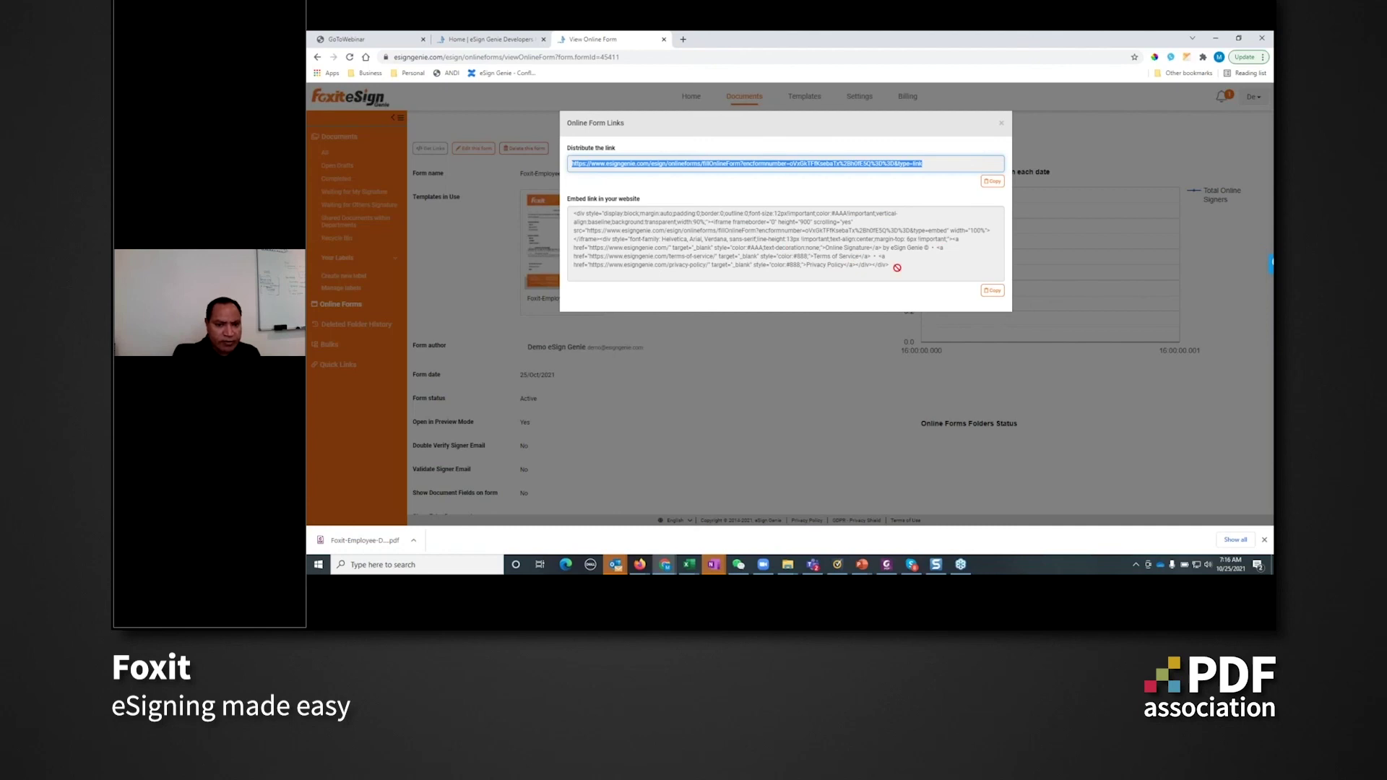
pyautogui.click(1001, 123)
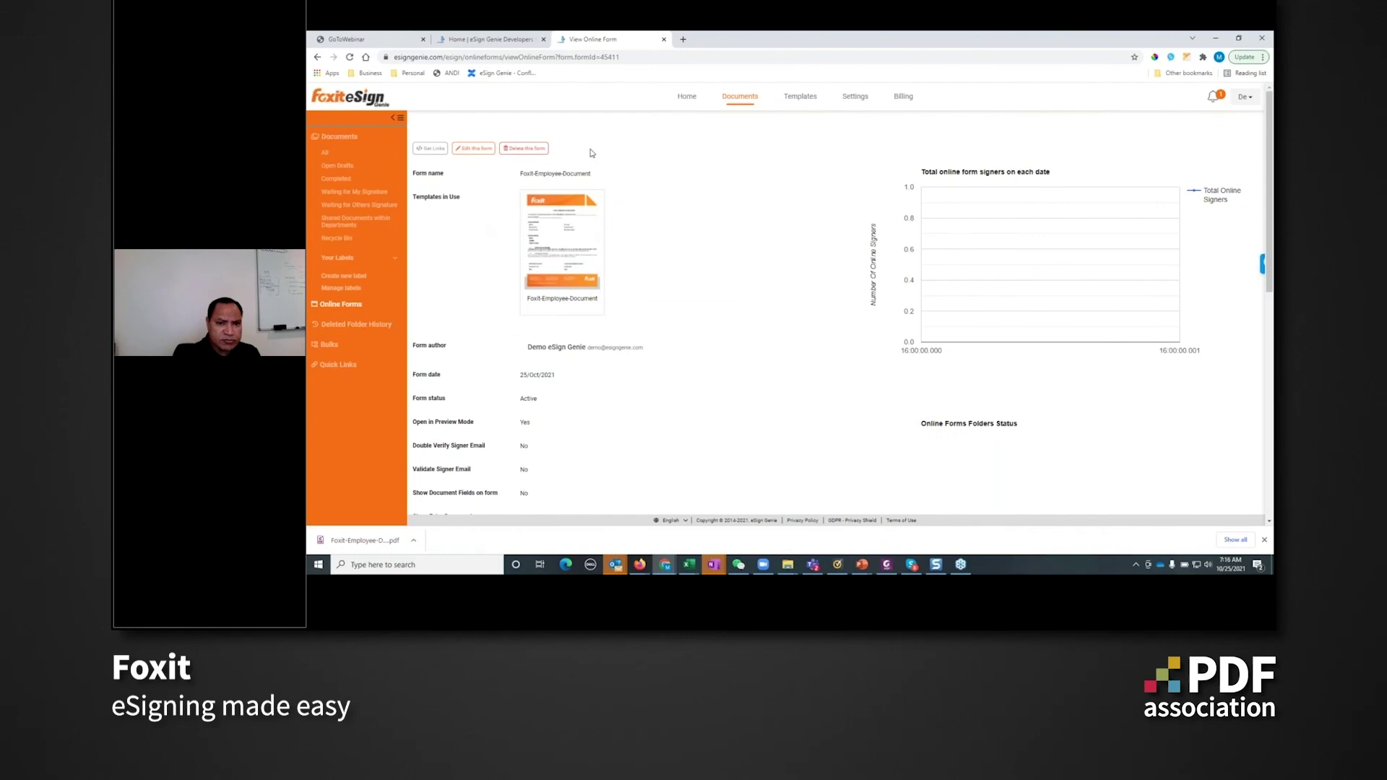
# Start sending Foxit-Employee-Document to view the Authentication Level options, then back out without sending
pyautogui.click(800, 96)
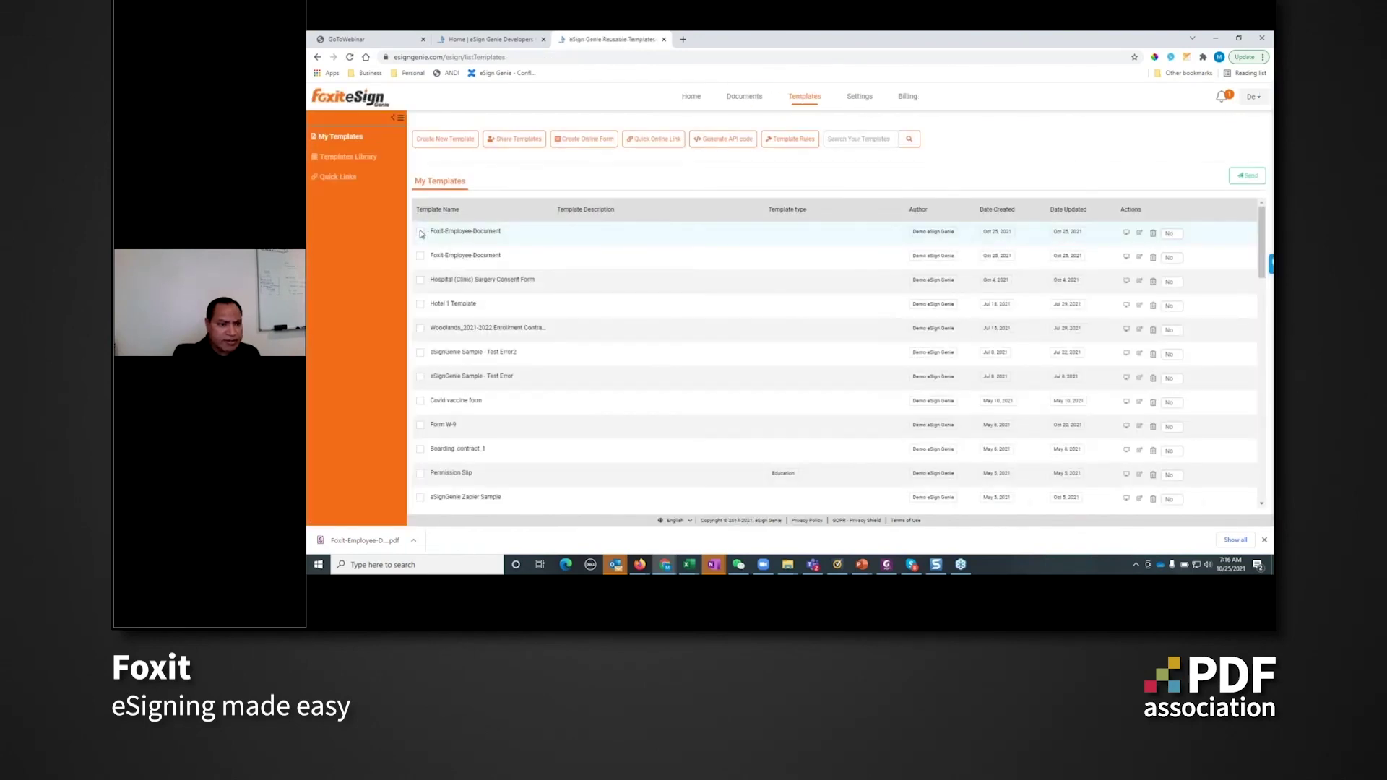
pyautogui.click(421, 232)
pyautogui.click(1247, 176)
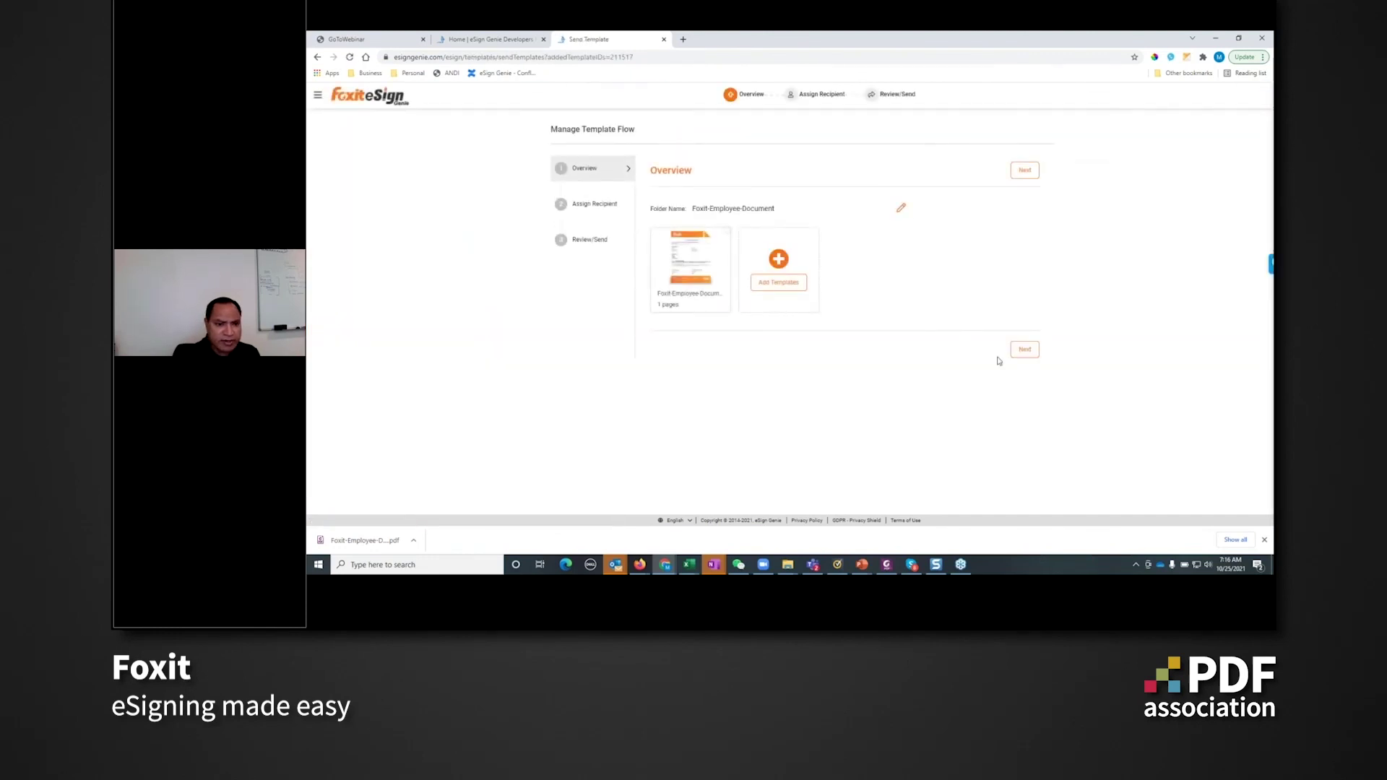
pyautogui.click(1024, 352)
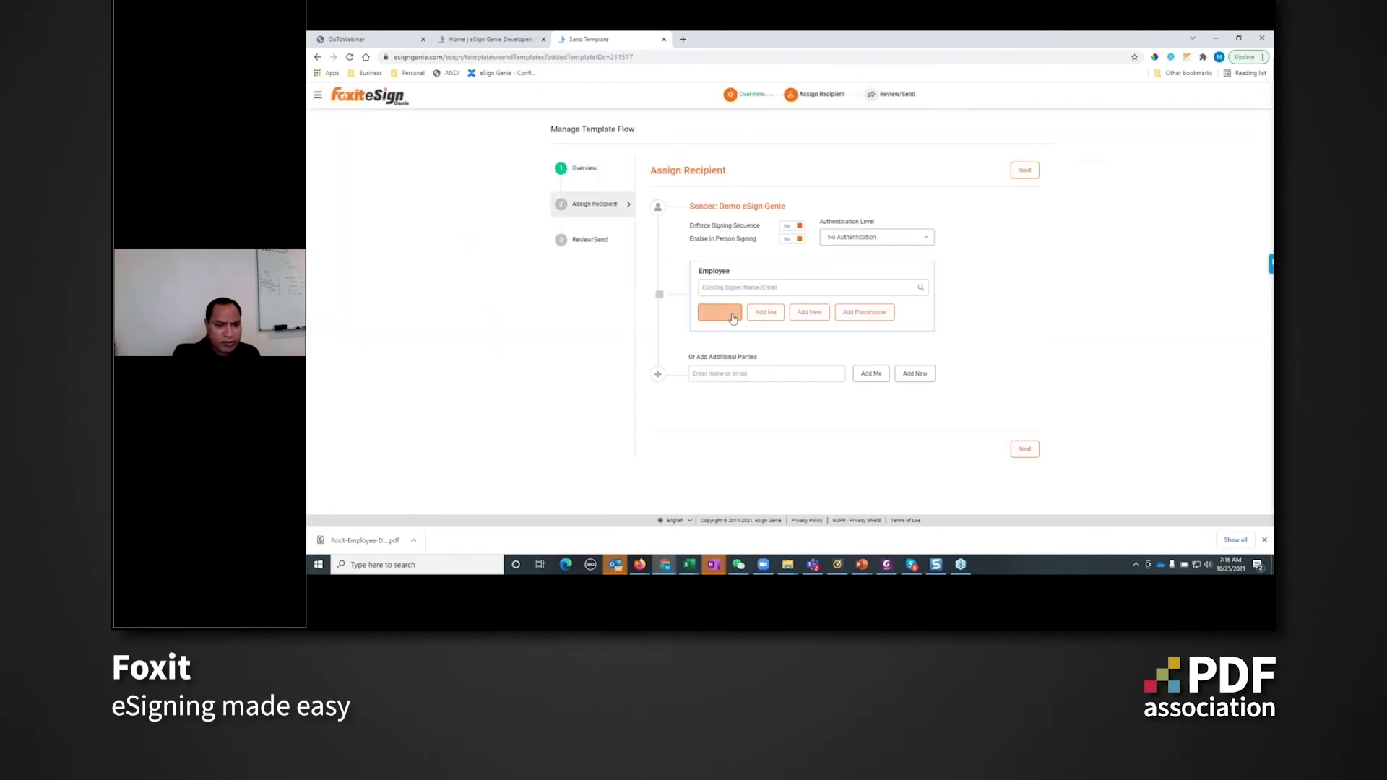
pyautogui.click(911, 237)
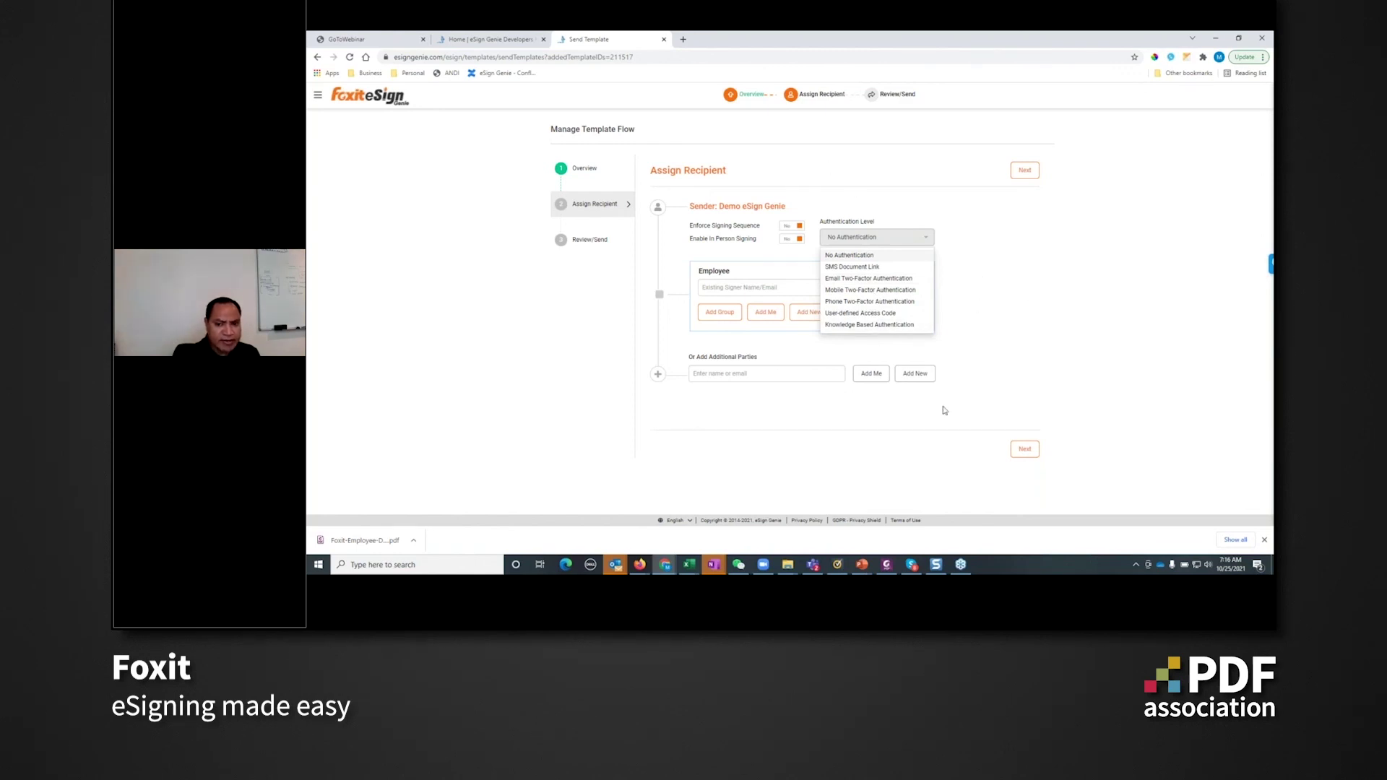
pyautogui.click(317, 56)
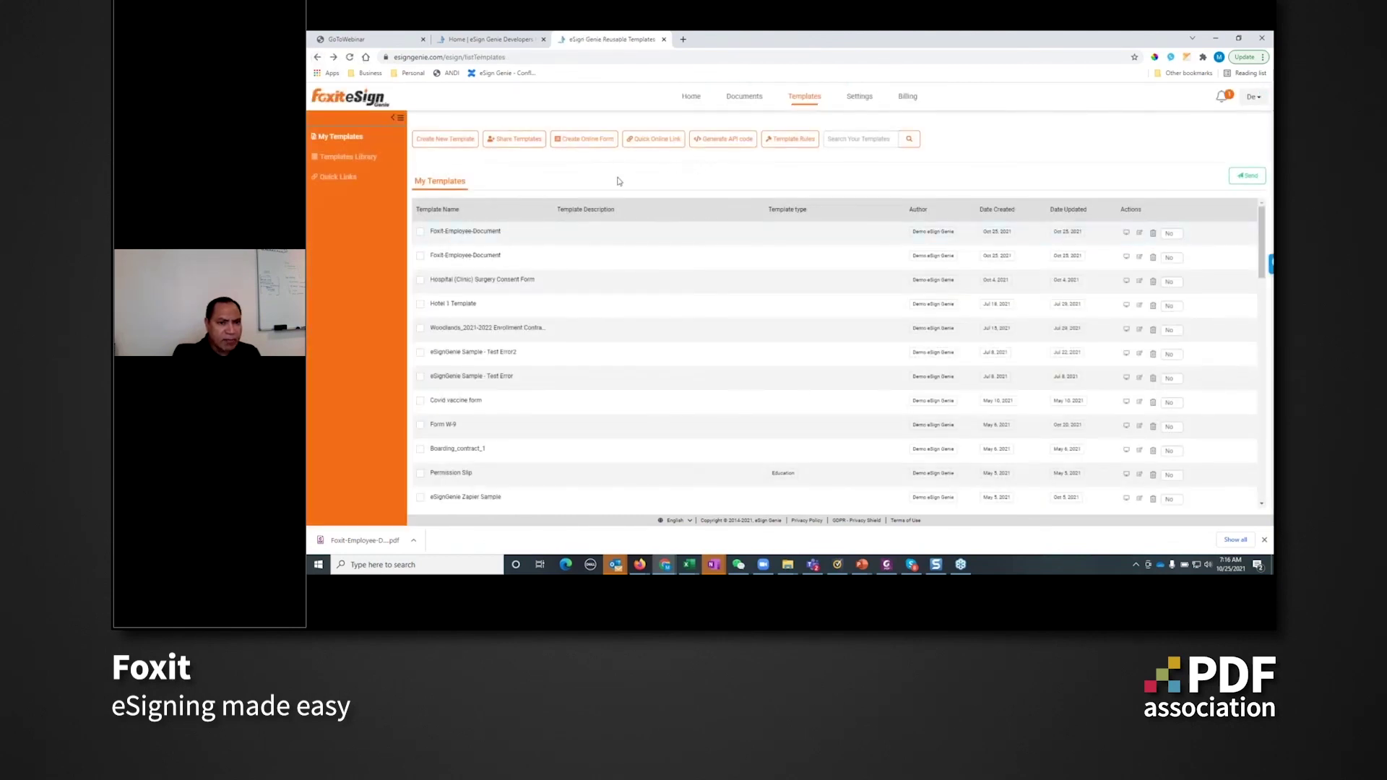
pyautogui.click(420, 233)
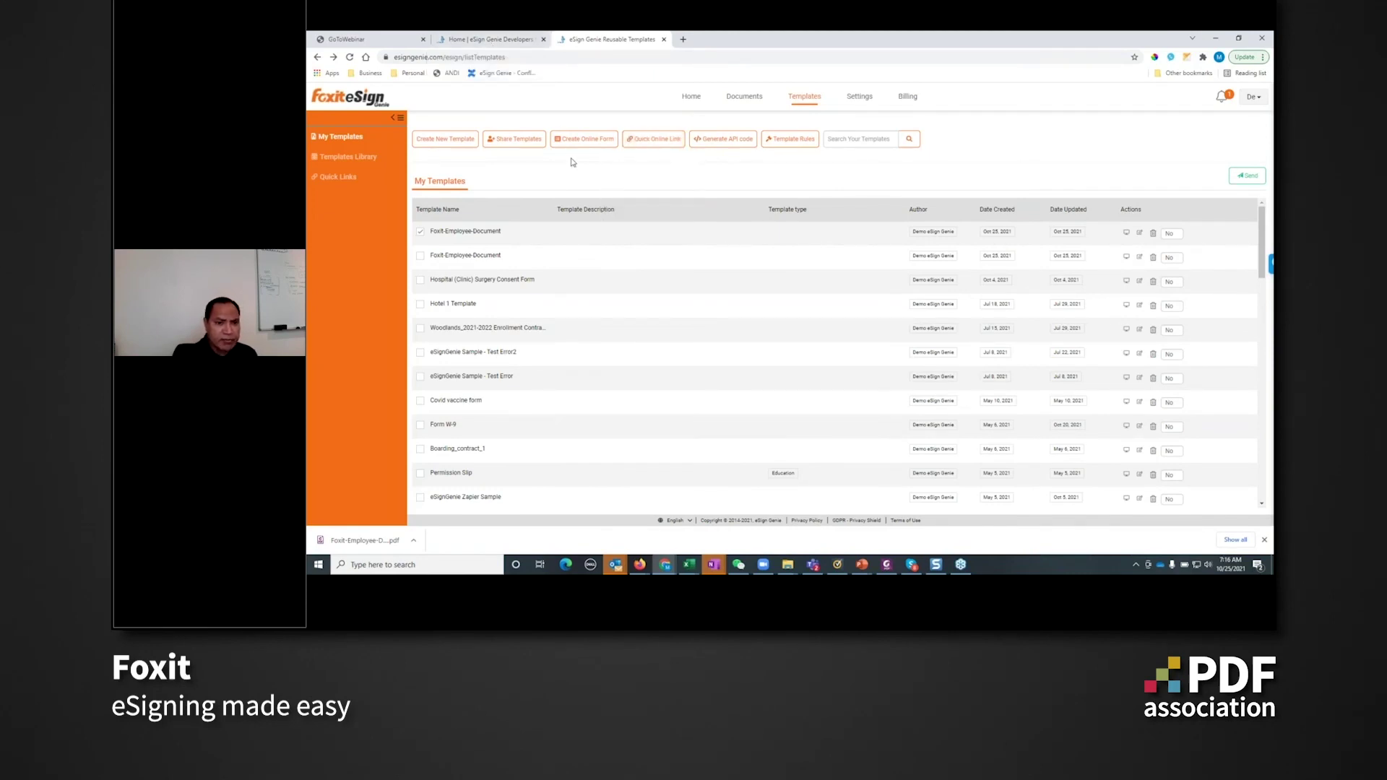
pyautogui.click(711, 143)
pyautogui.scroll(-10, 752, 203)
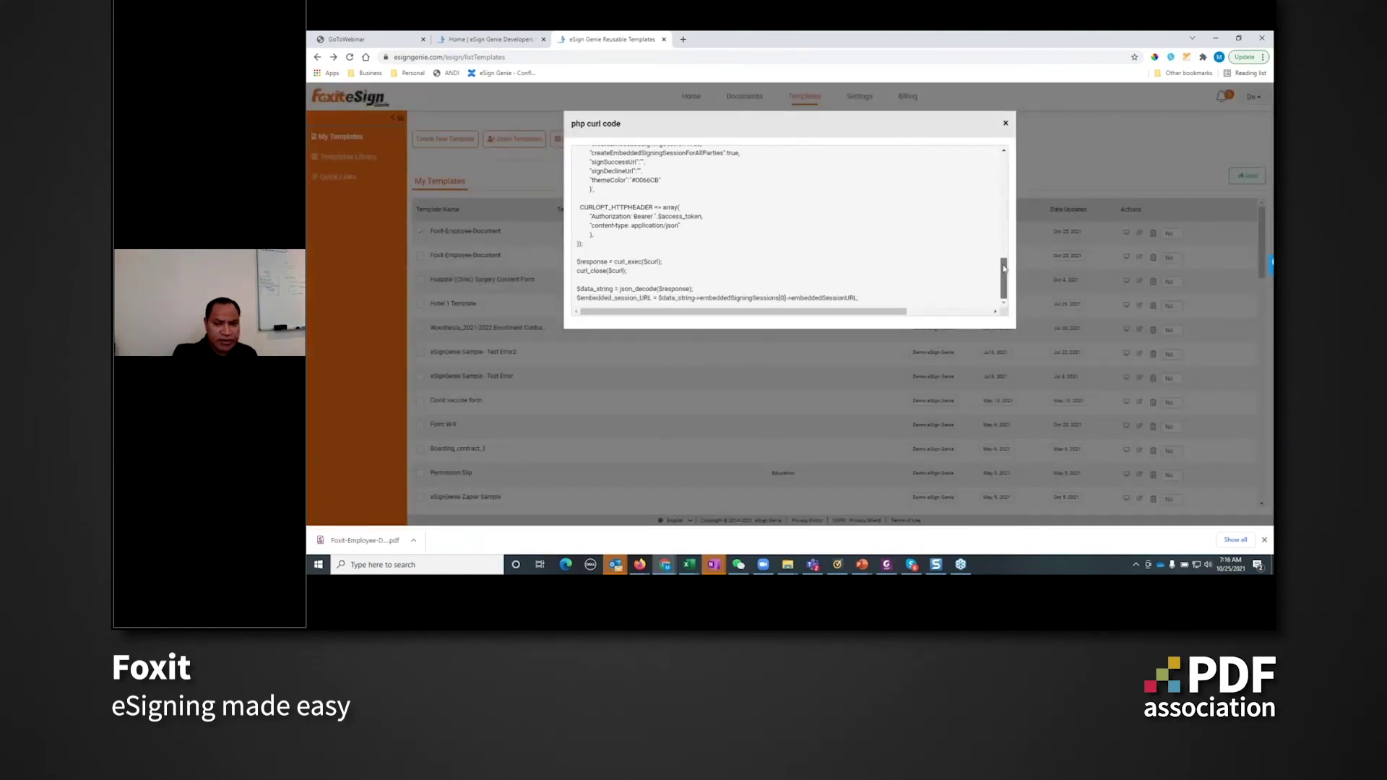
pyautogui.moveTo(1002, 273); pyautogui.dragTo(1011, 148)
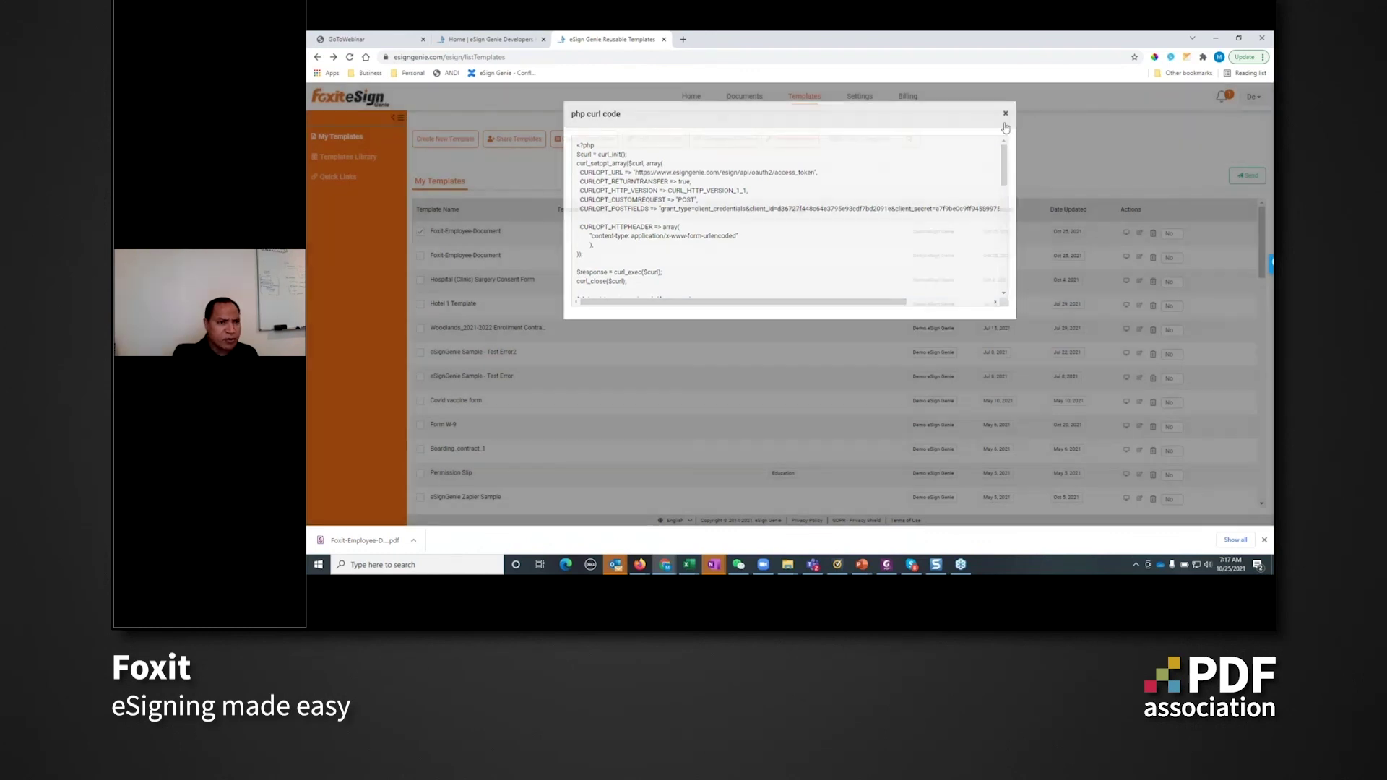
pyautogui.click(1005, 127)
# Switch to the eSign Genie Developers Hub home page and scroll down toward its footer
pyautogui.click(499, 40)
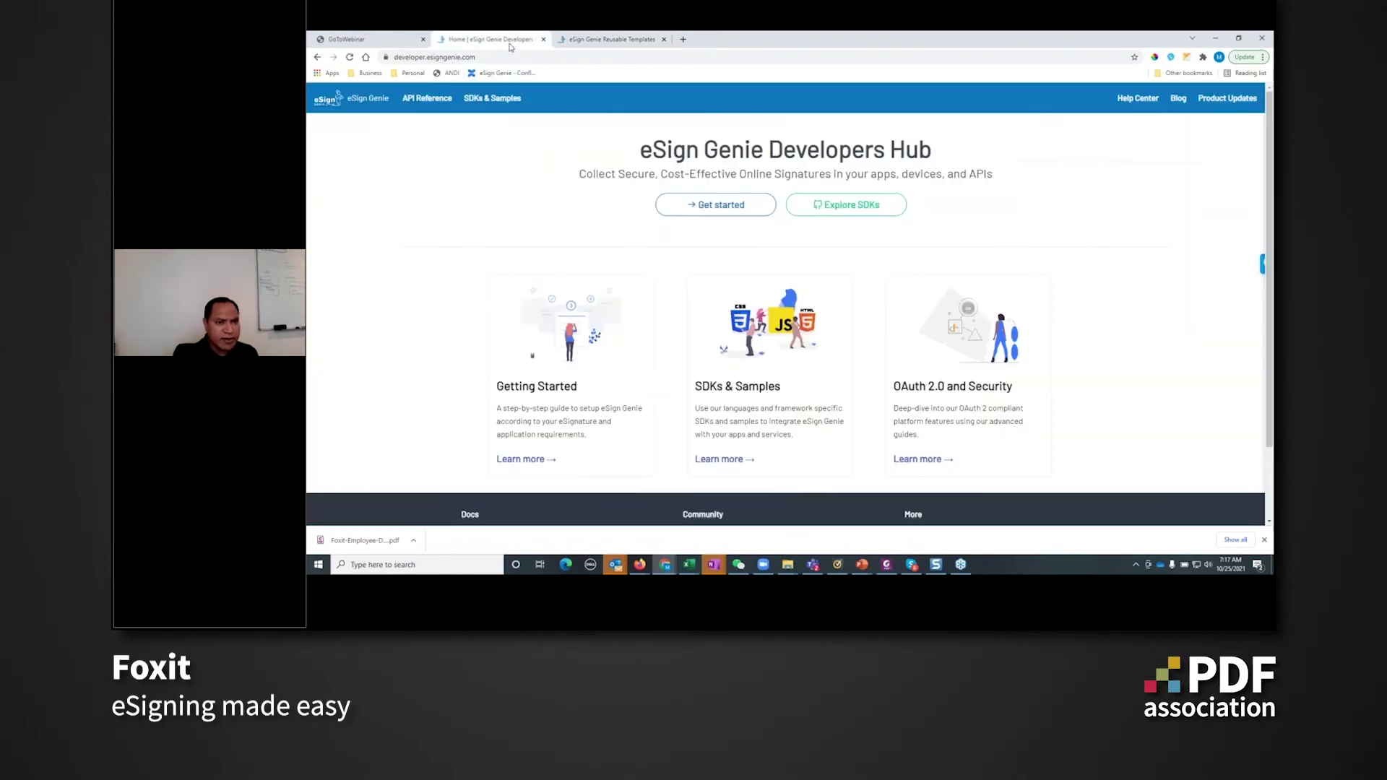
pyautogui.scroll(-2, 506, 215)
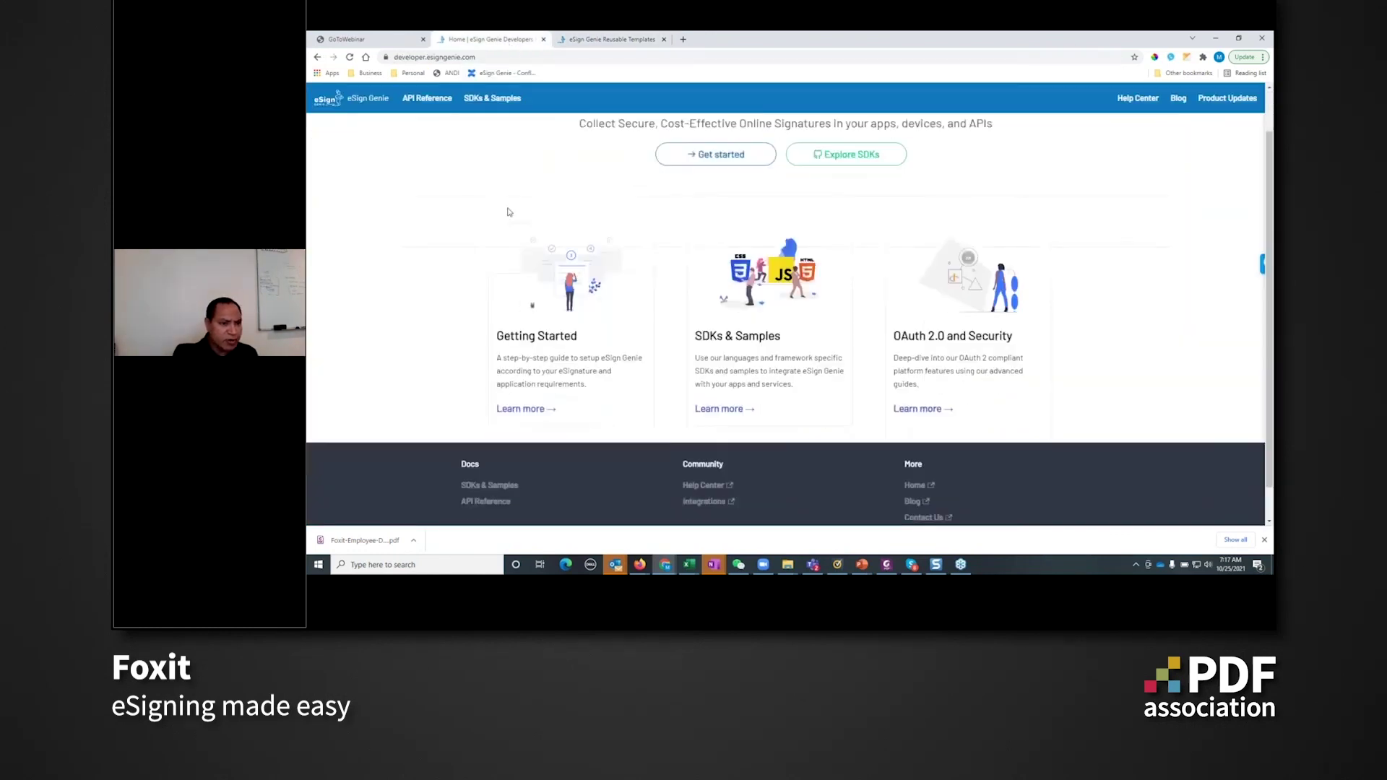